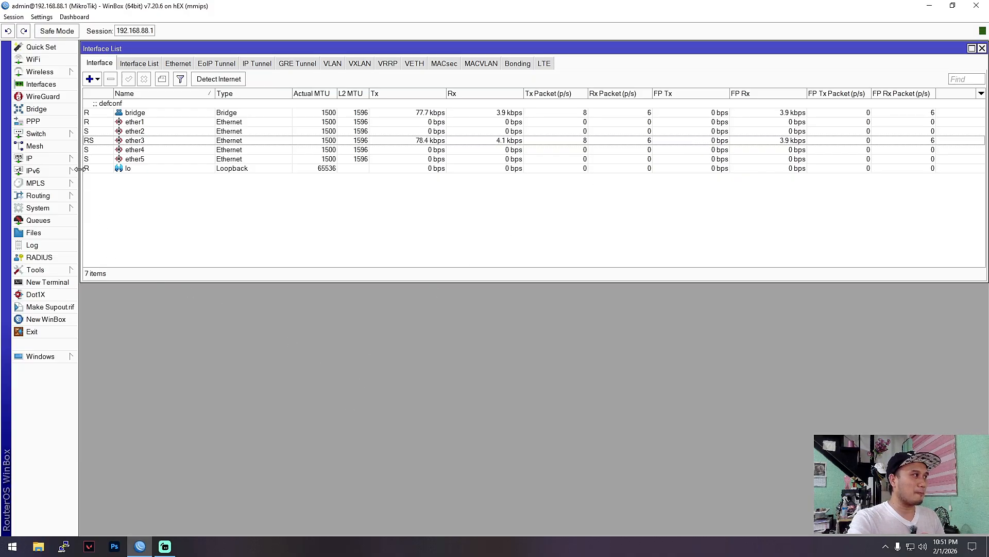
Open the router's IP firewall filter rules and move the window clear for viewing
click(45, 161)
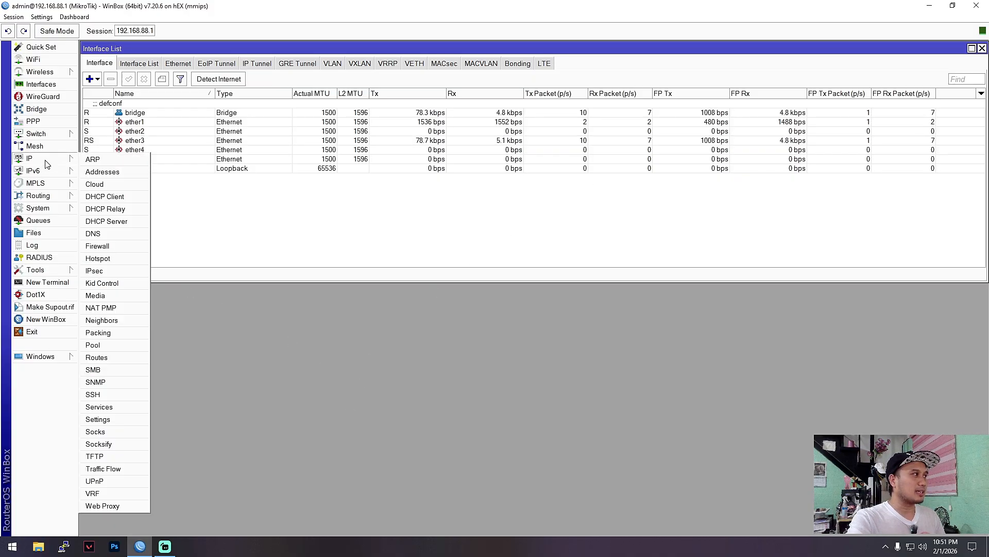
click(113, 246)
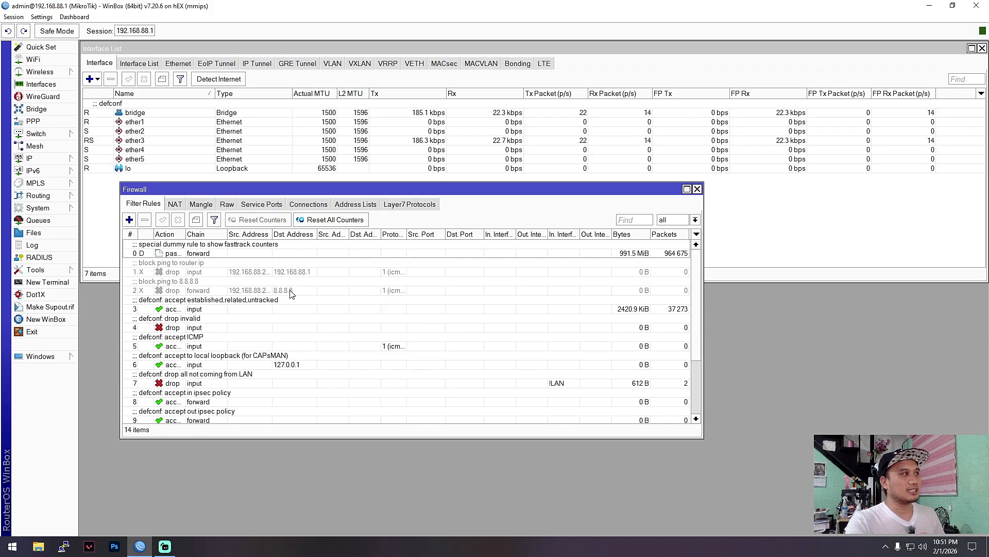
drag(198, 191, 244, 179)
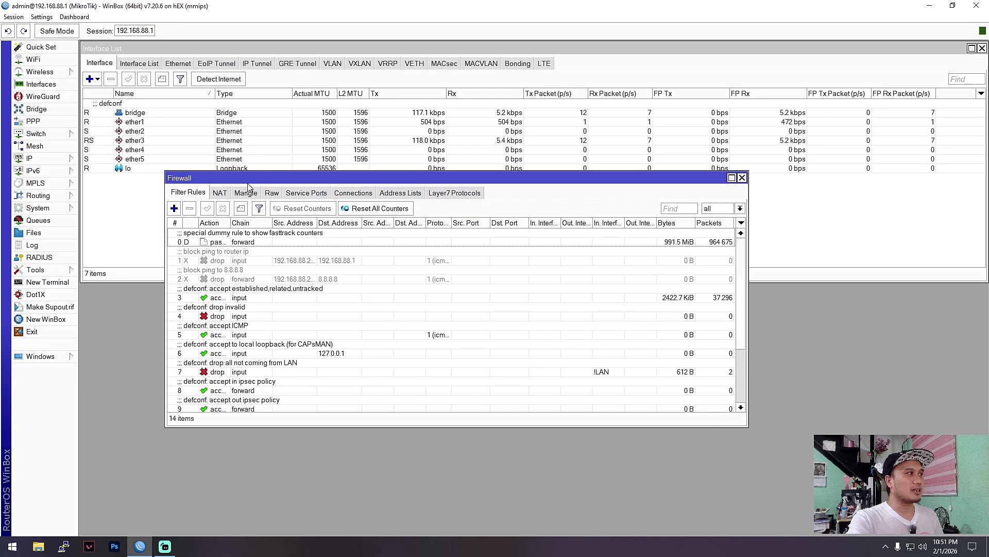
Examine the chain choices forward, input and output in a new firewall filter rule, and discard the rule
click(175, 208)
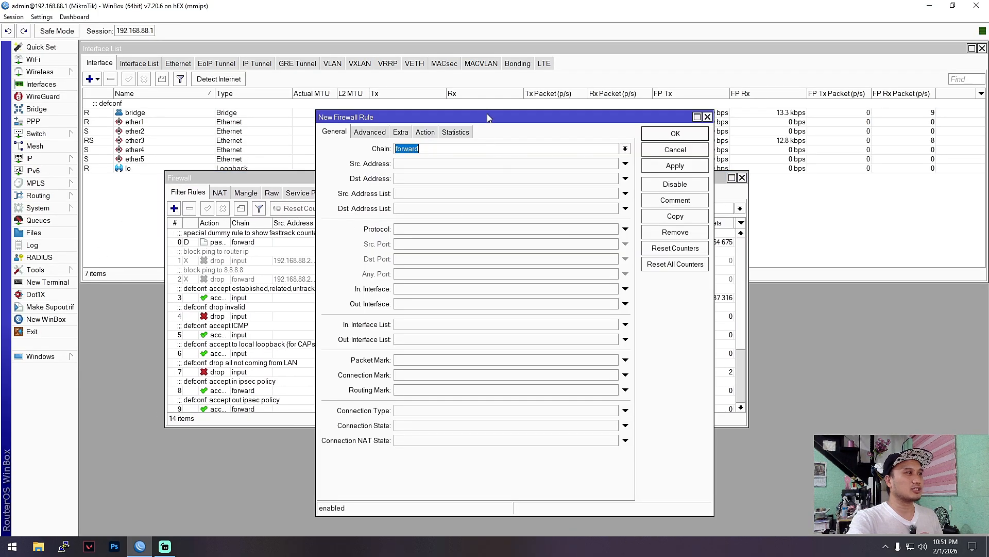
drag(486, 118, 482, 132)
click(555, 166)
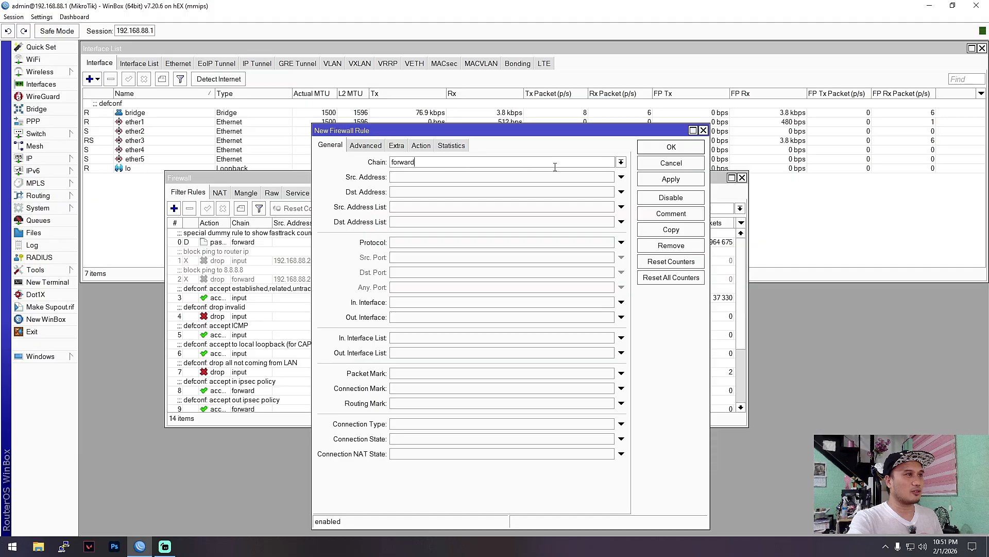
click(621, 162)
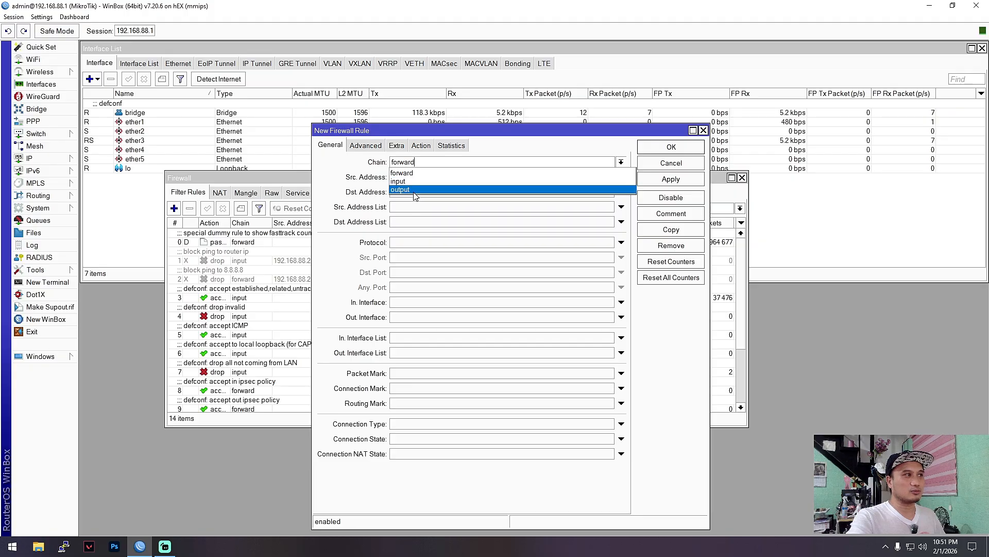
click(356, 166)
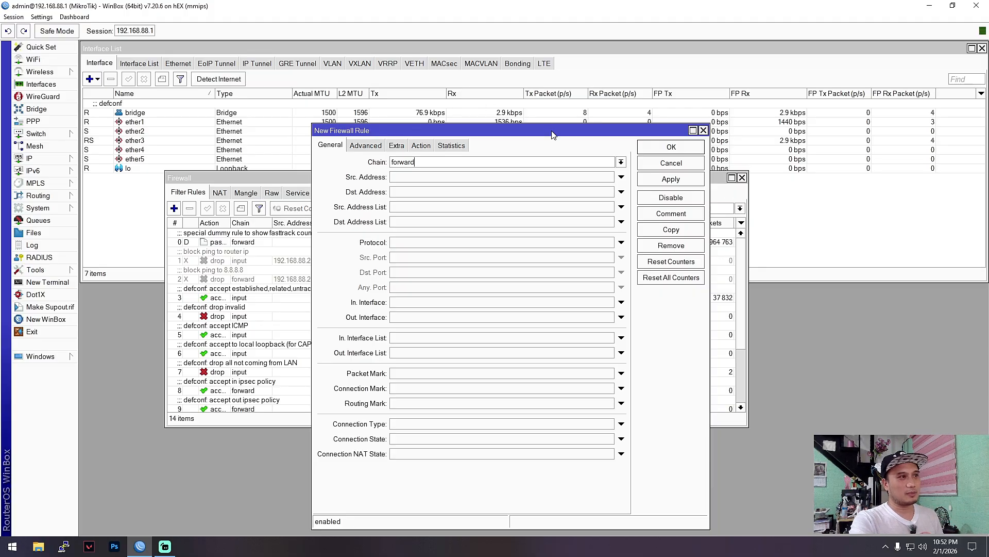
click(621, 162)
click(622, 162)
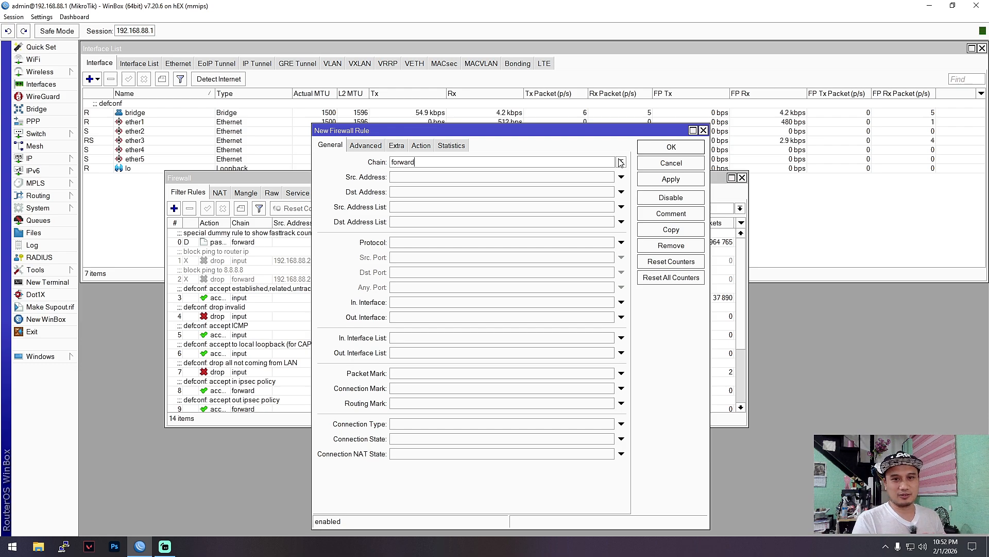
click(621, 163)
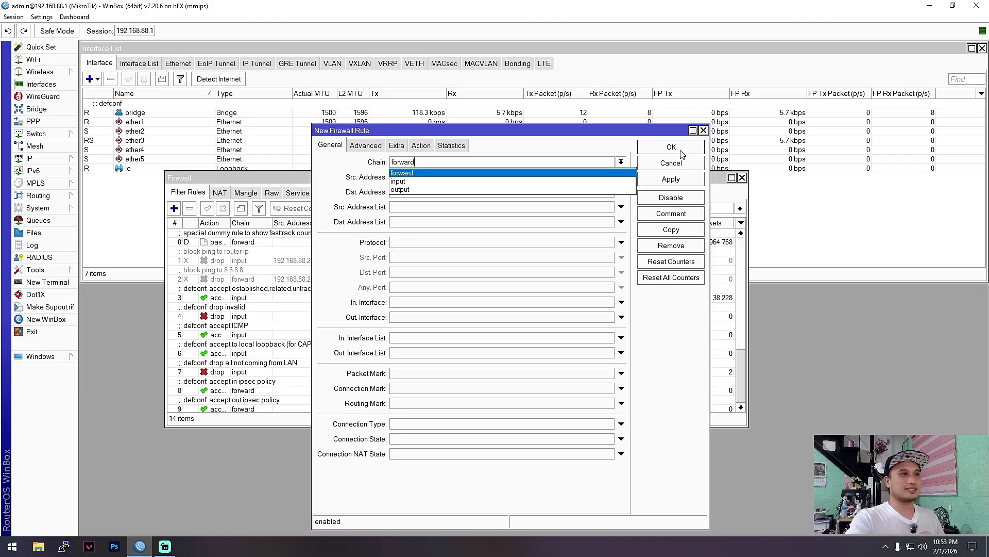
click(705, 137)
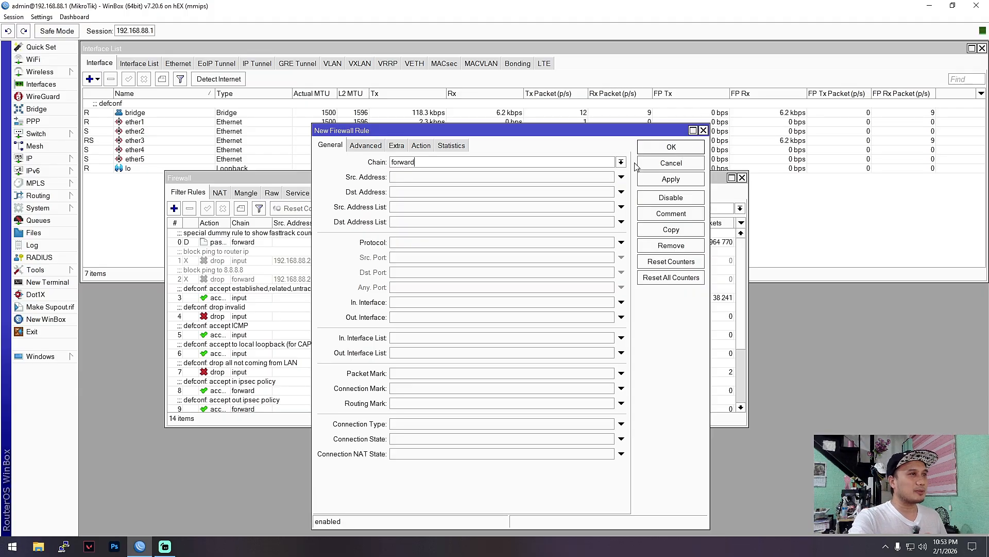
click(703, 131)
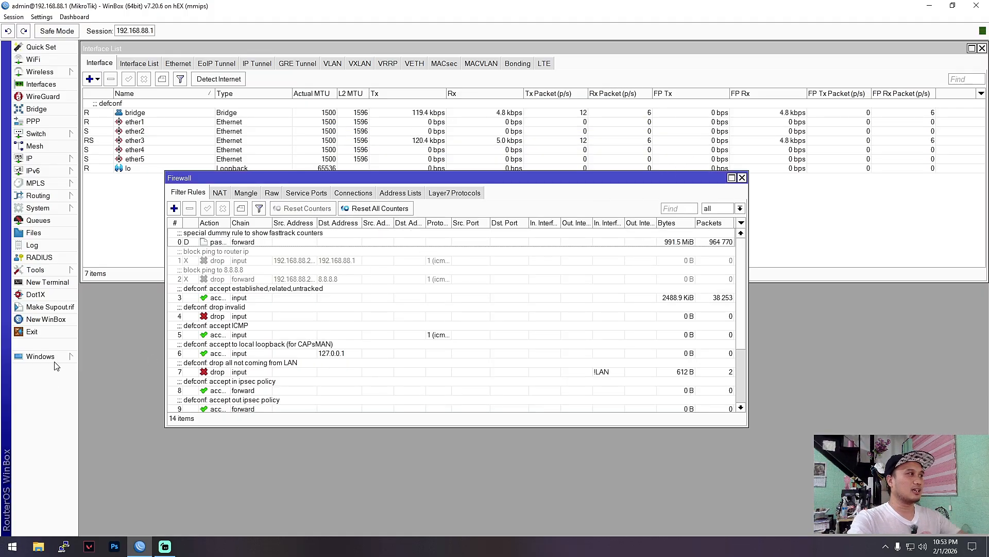
Start another new firewall filter rule and choose forward as its chain
drag(335, 180, 394, 150)
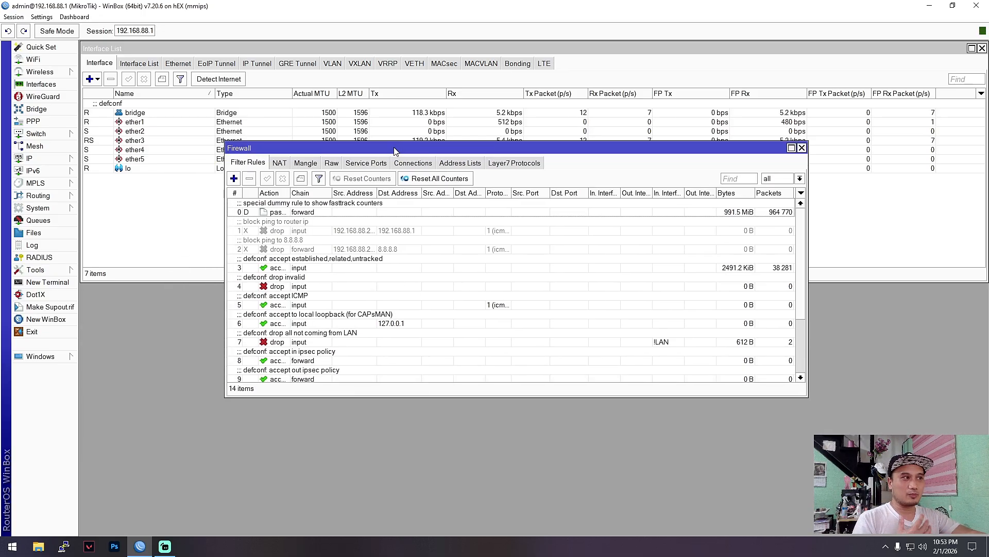
drag(423, 149, 409, 126)
click(234, 161)
click(456, 157)
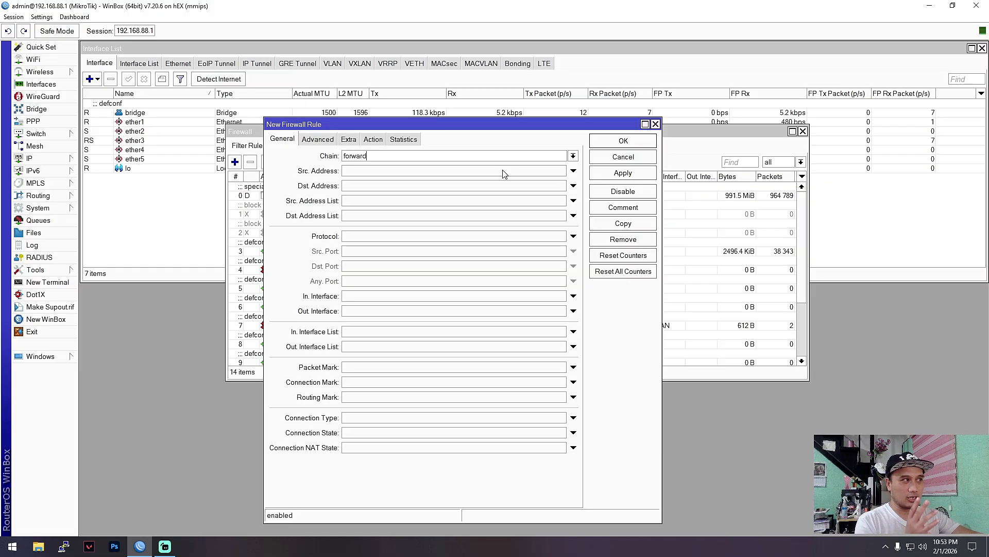
click(573, 156)
click(528, 167)
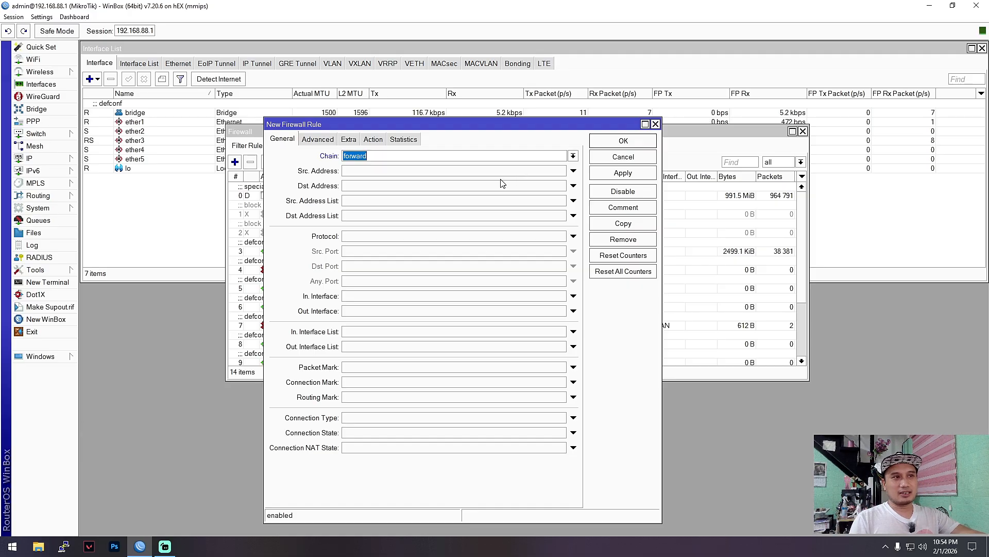
Open Paint with a blank canvas for a network diagram
key(super)
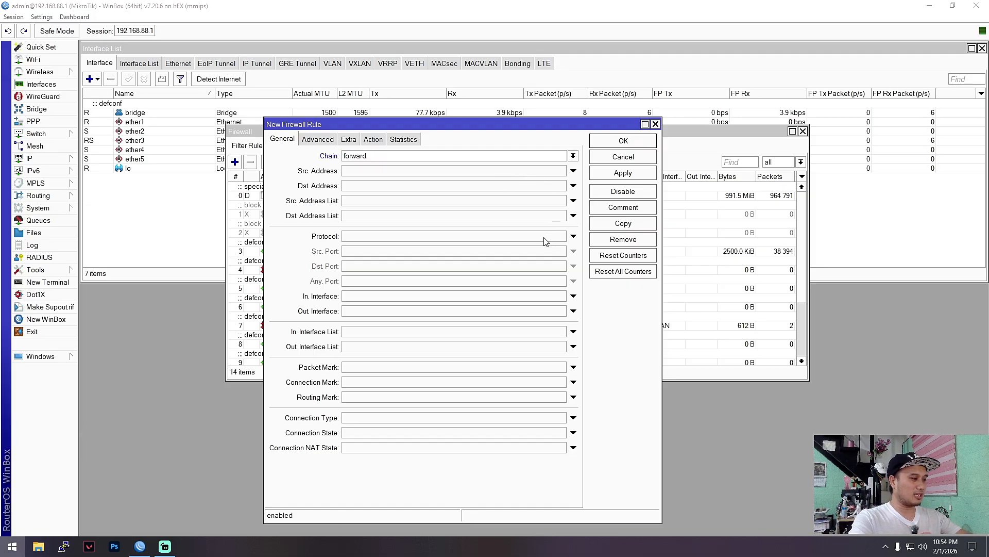
text(n)
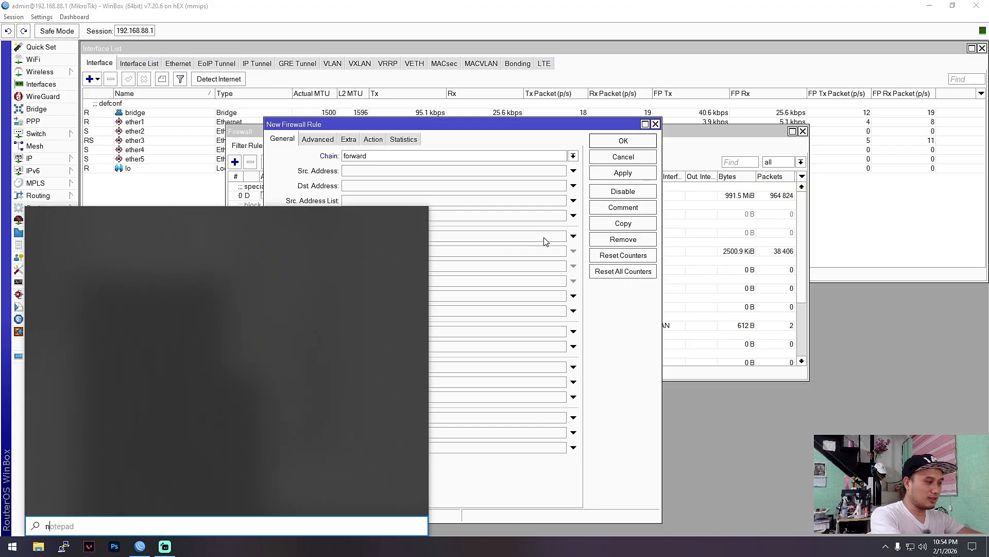
key(BackSpace)
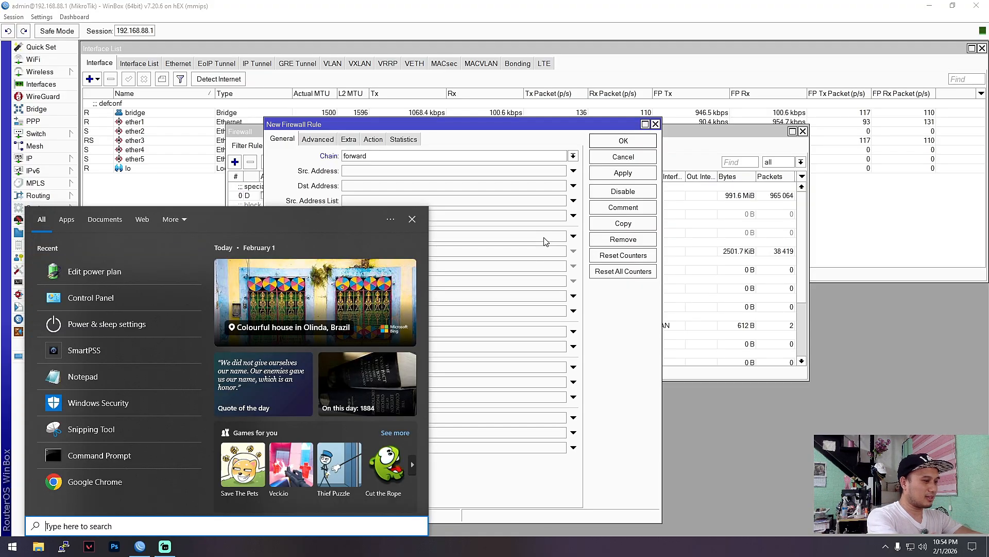
text(pa)
click(348, 270)
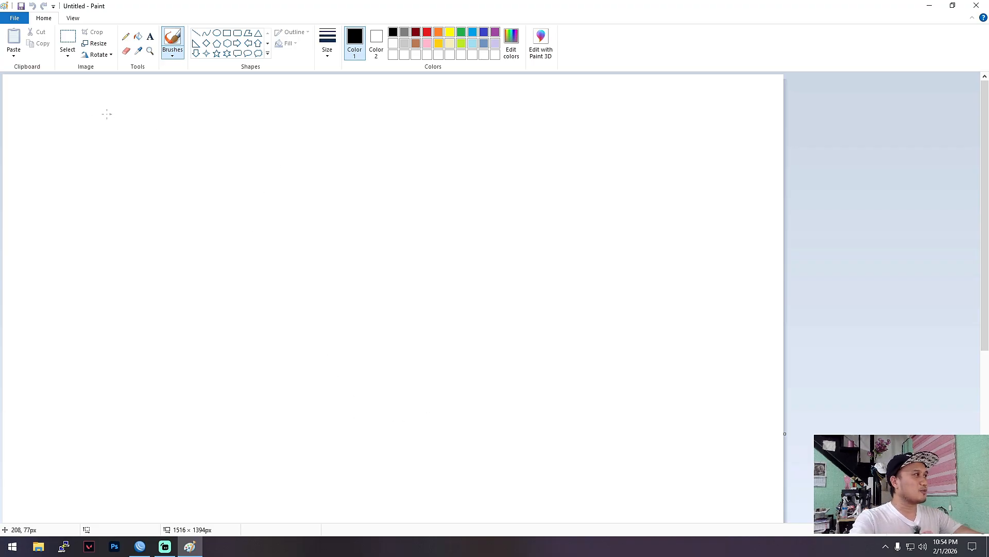
Sketch a small router box labelled "mk" and connect it with a line to a circle labelled "internet"
mouse_move(109, 136)
mouse_down()
mouse_move(78, 140)
mouse_move(138, 135)
mouse_up()
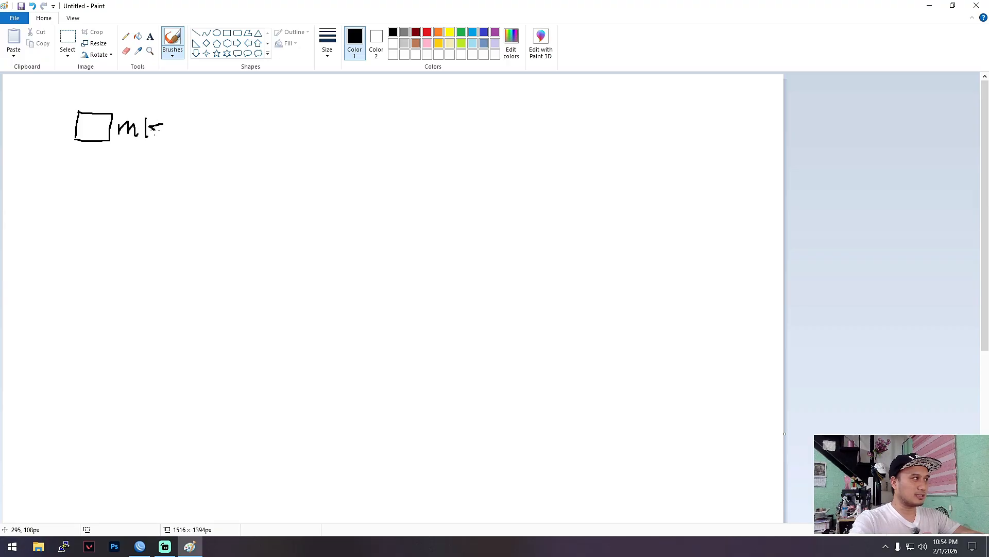
mouse_move(106, 109)
mouse_down()
mouse_move(304, 108)
mouse_move(341, 163)
mouse_move(337, 91)
mouse_move(337, 129)
mouse_move(379, 128)
mouse_move(397, 142)
mouse_move(417, 125)
mouse_move(474, 144)
mouse_up()
drag(487, 103, 500, 149)
drag(485, 129, 506, 130)
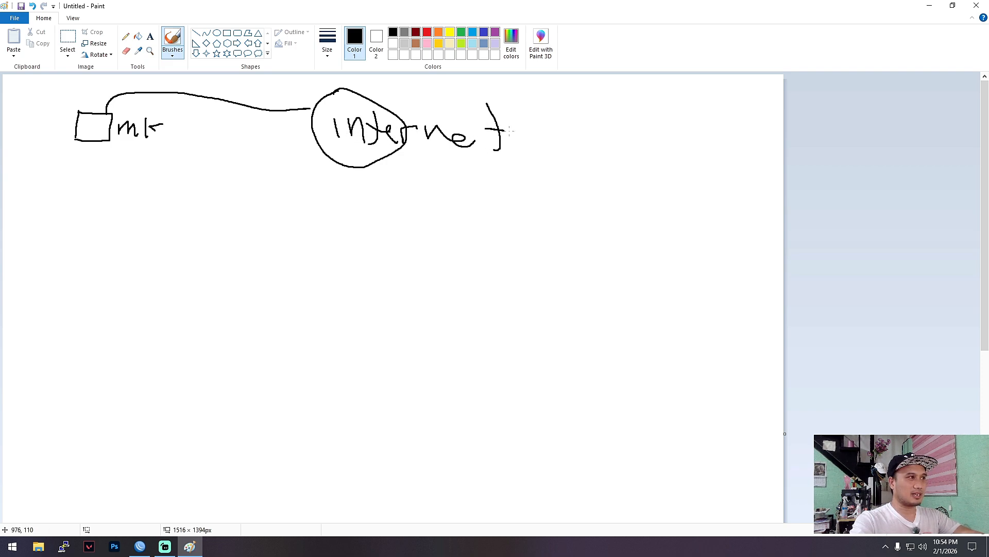
Sketch a line down from the router box to a computer shape labelled "PC"
drag(94, 144, 79, 228)
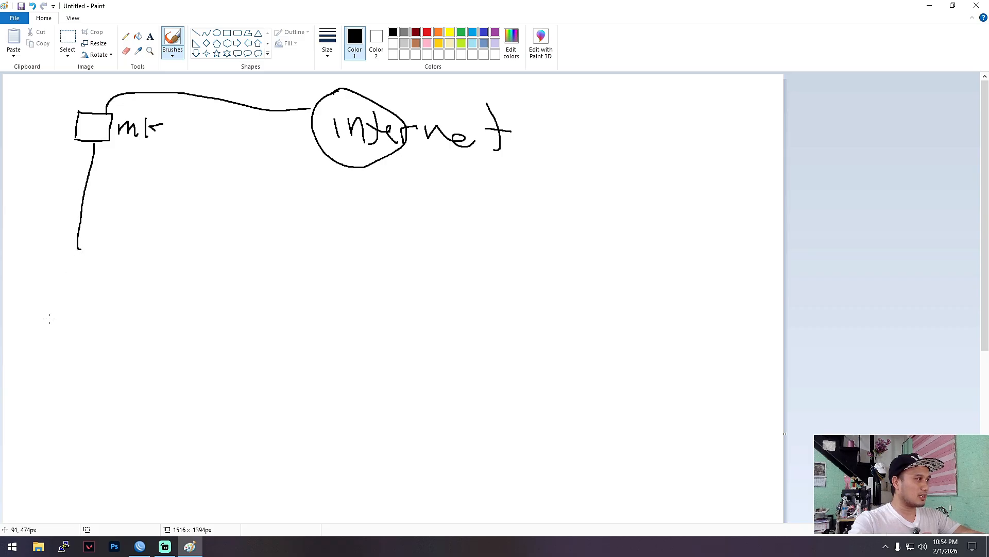
mouse_move(66, 321)
mouse_down()
mouse_move(98, 356)
mouse_move(32, 321)
mouse_up()
drag(49, 282, 51, 307)
mouse_move(59, 271)
mouse_down()
mouse_move(45, 294)
mouse_move(90, 311)
mouse_up()
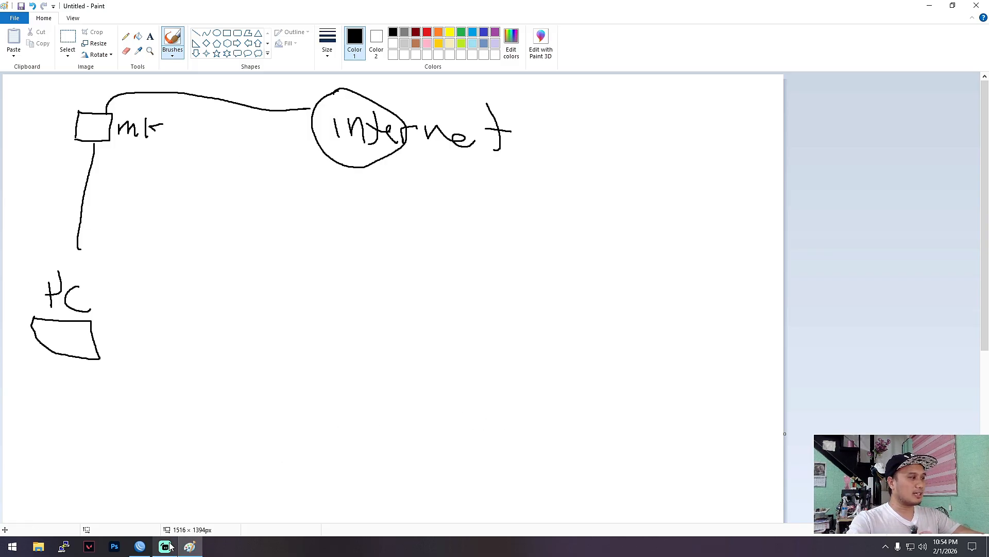
Glance at the new firewall rule in WinBox, and write the address 8.8.8.8 below the internet label in the Paint diagram
click(139, 546)
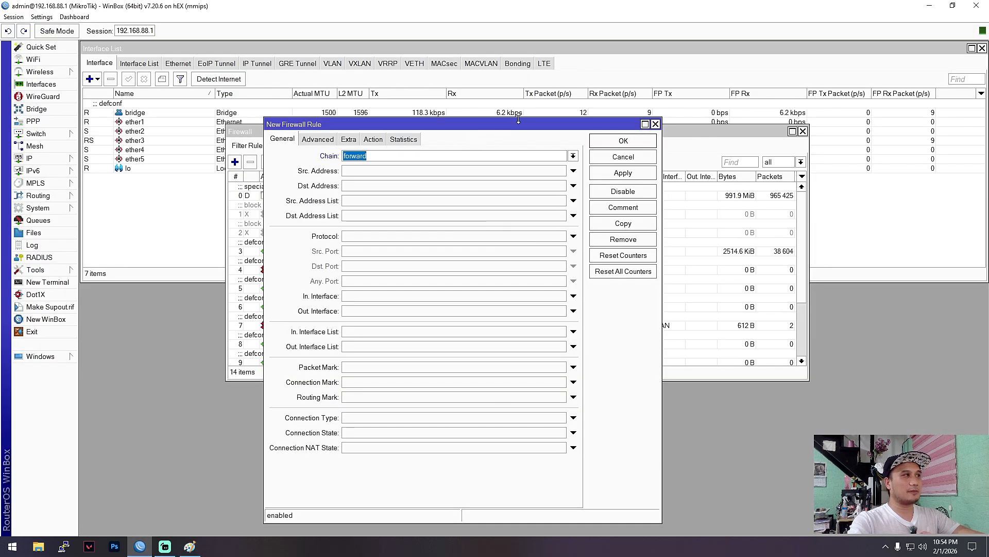
click(507, 156)
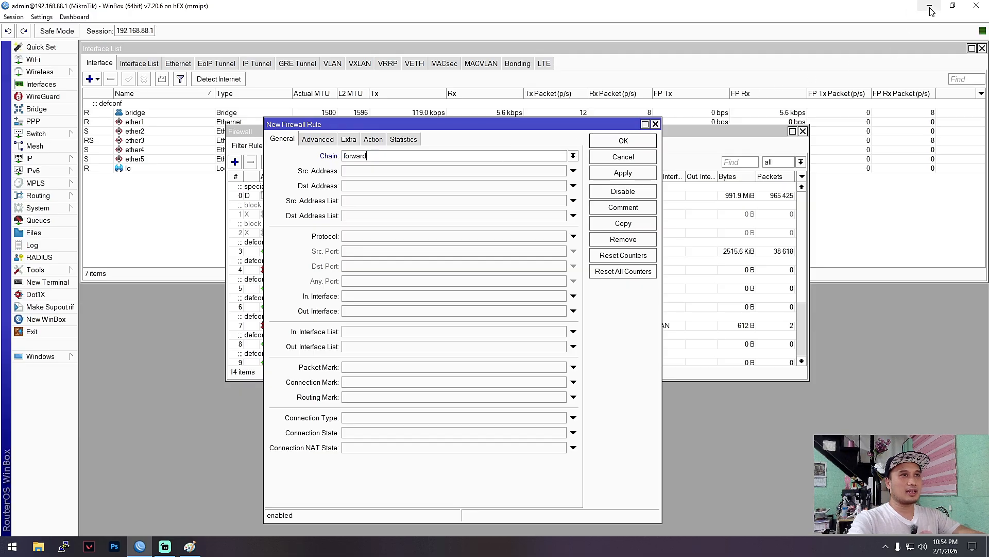
click(189, 547)
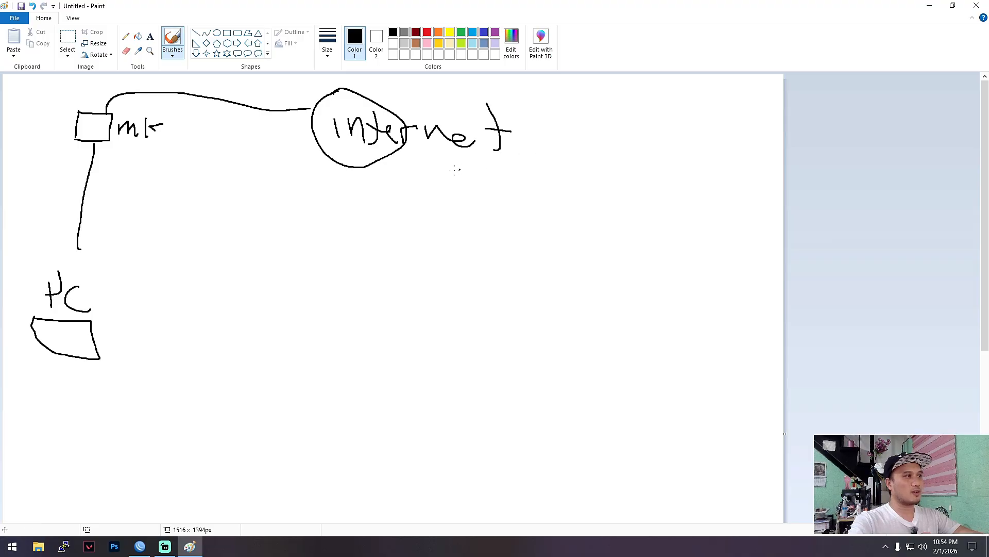
mouse_move(403, 184)
mouse_down()
mouse_move(447, 203)
mouse_move(456, 183)
mouse_move(516, 193)
mouse_up()
click(521, 207)
click(494, 209)
click(428, 212)
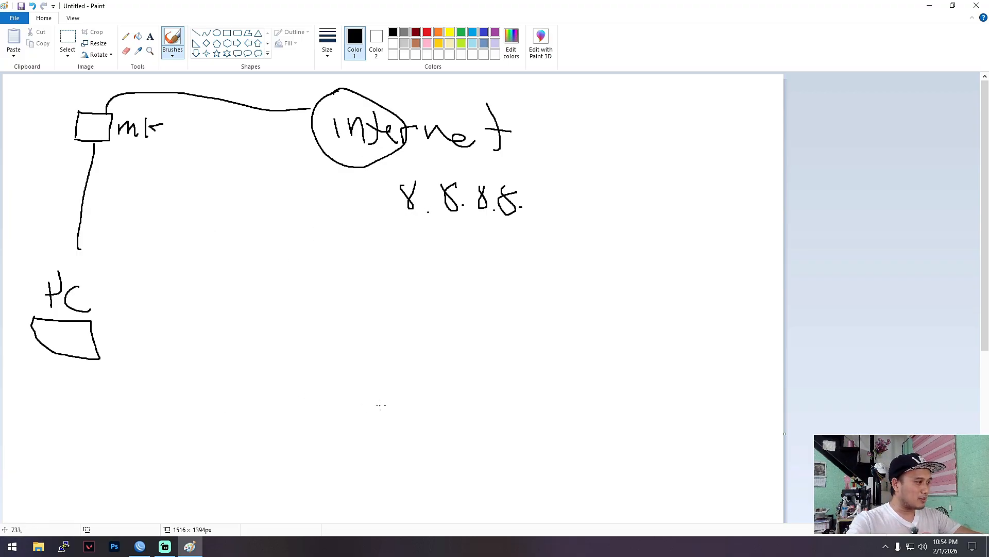
Recheck the rule in WinBox, and draw a traffic arrow in Paint from the PC through the router to 8.8.8.8
click(141, 547)
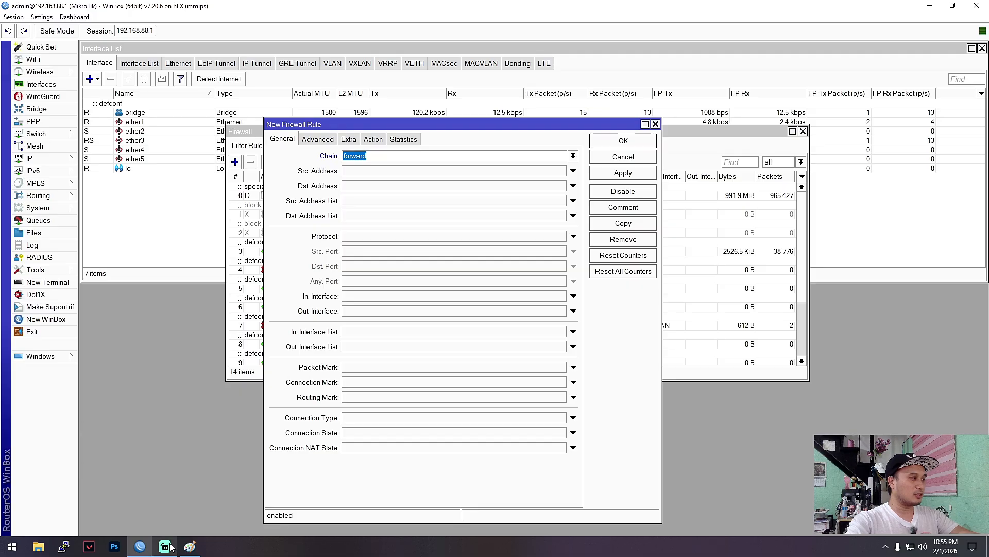
click(190, 546)
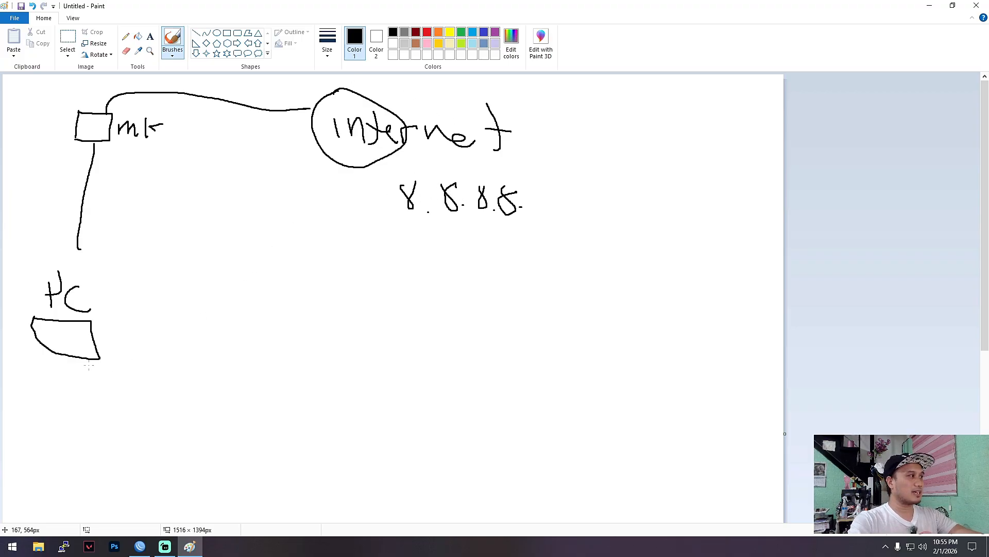
mouse_move(102, 339)
mouse_down()
mouse_move(109, 148)
mouse_move(186, 135)
mouse_move(360, 151)
mouse_move(413, 166)
mouse_move(404, 171)
mouse_up()
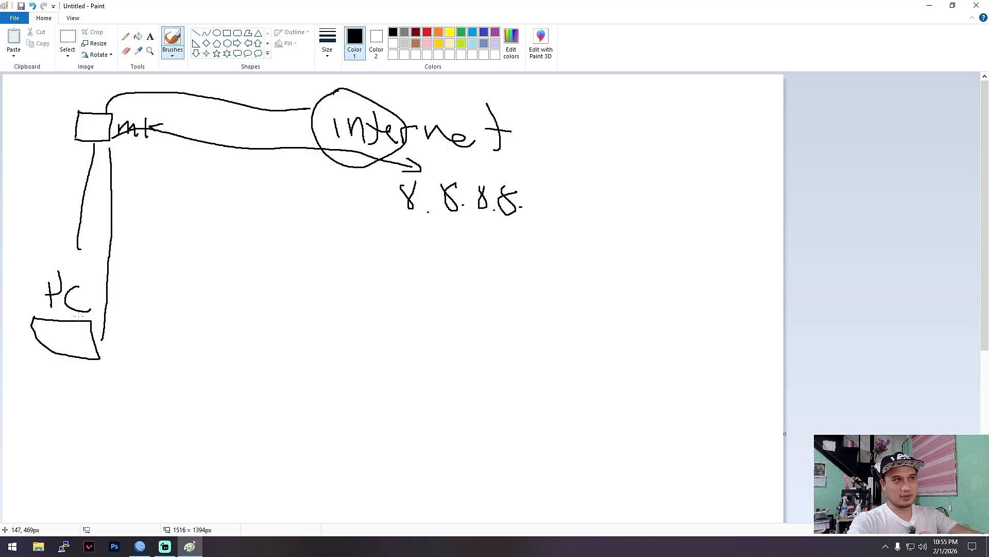
Switch back to WinBox, choose forward again as the new rule's chain, and discard the unsaved rule
click(140, 545)
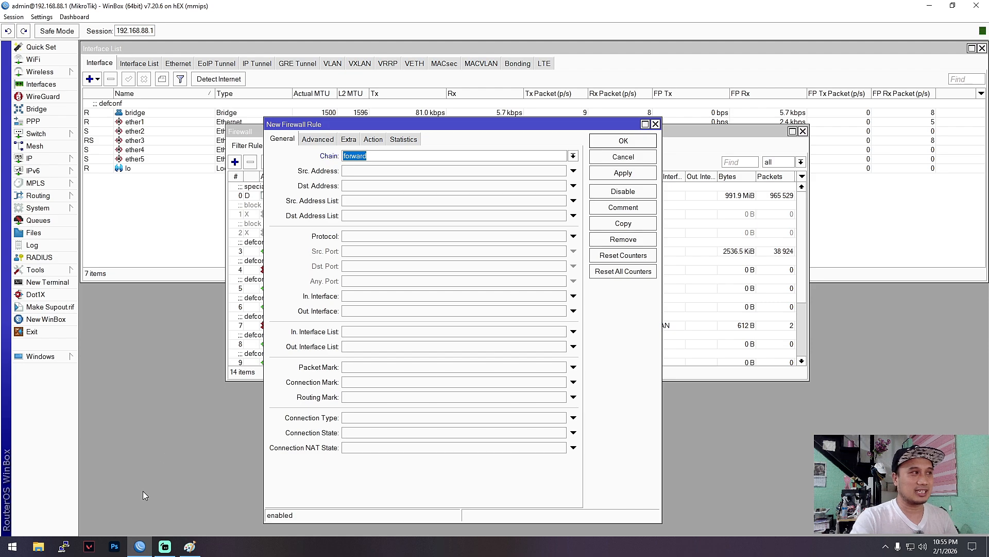
drag(400, 124, 417, 112)
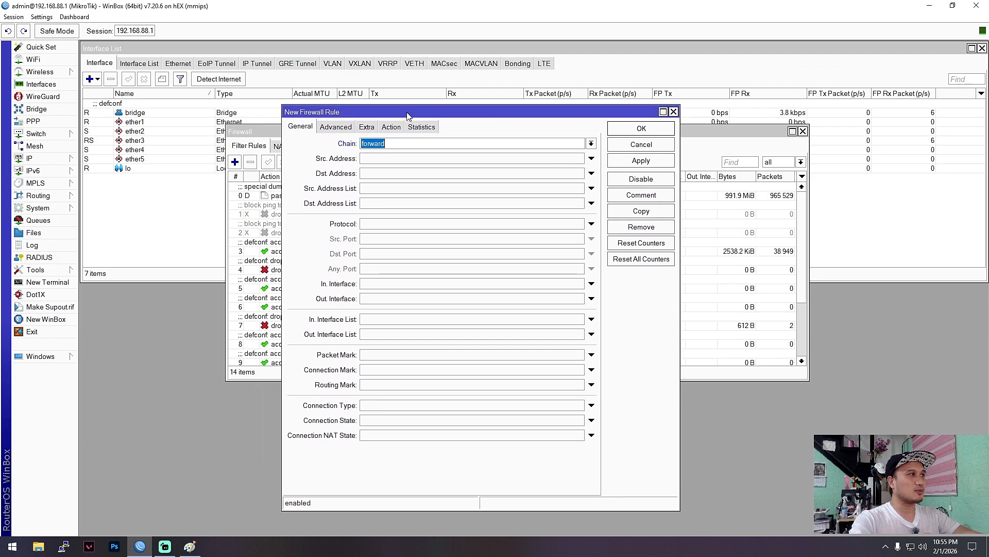
drag(404, 112, 412, 97)
click(598, 128)
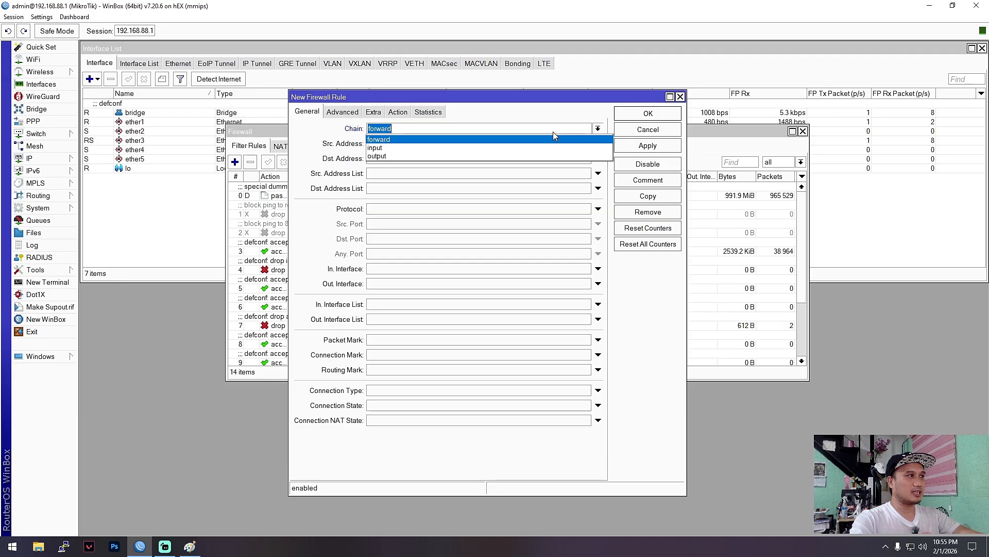
click(430, 139)
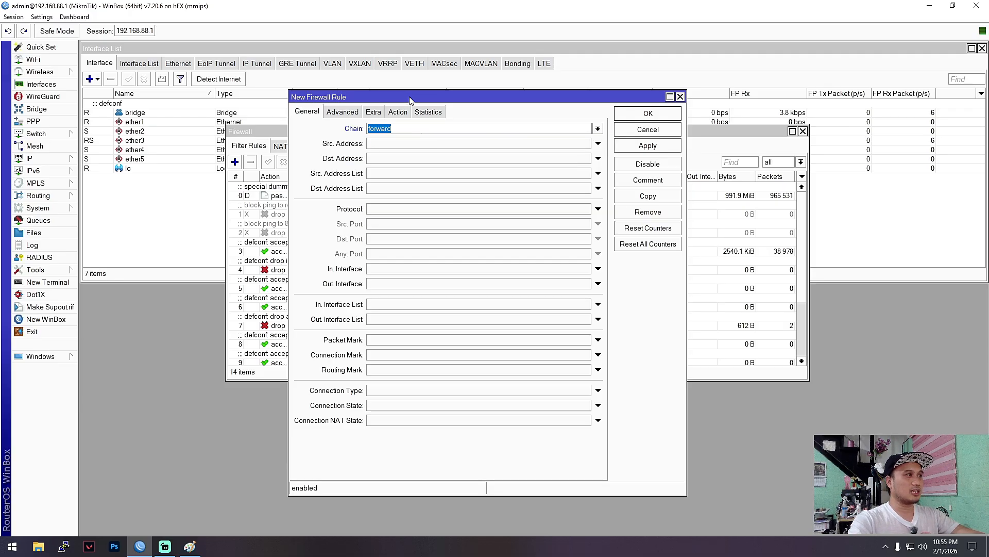
drag(406, 101, 381, 103)
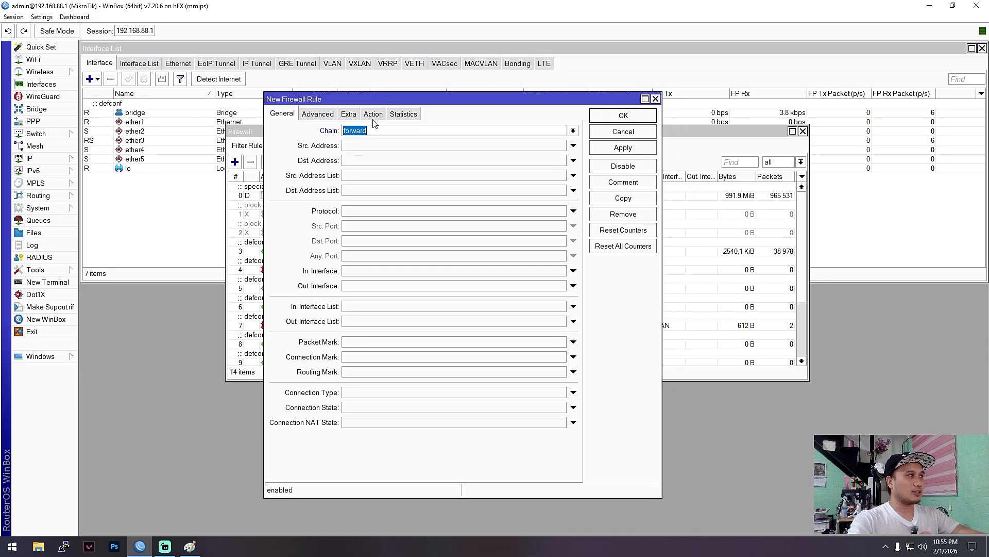
click(655, 98)
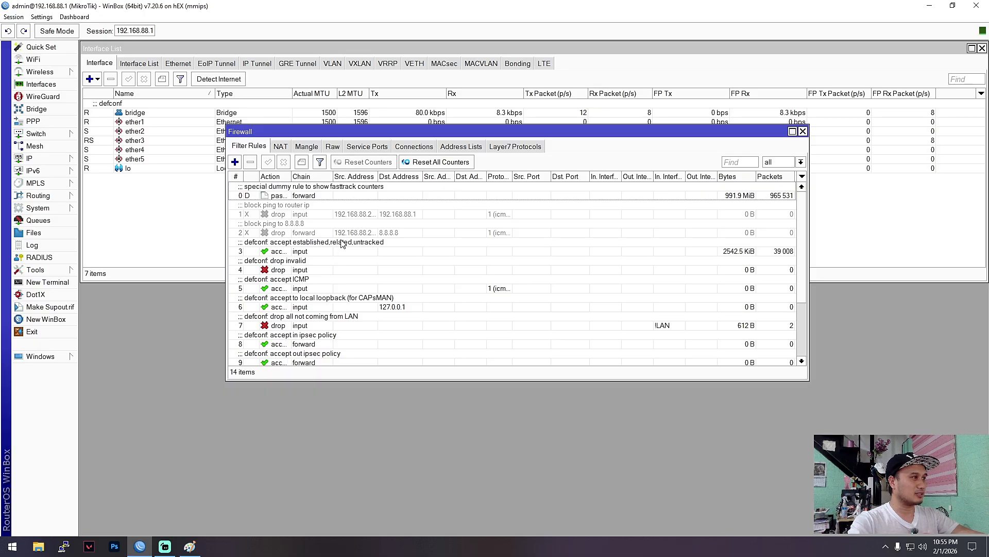
Open the disabled rule that blocks ping to 8.8.8.8, and look up the PC's IP address with ipconfig in a Command Prompt
double_click(295, 233)
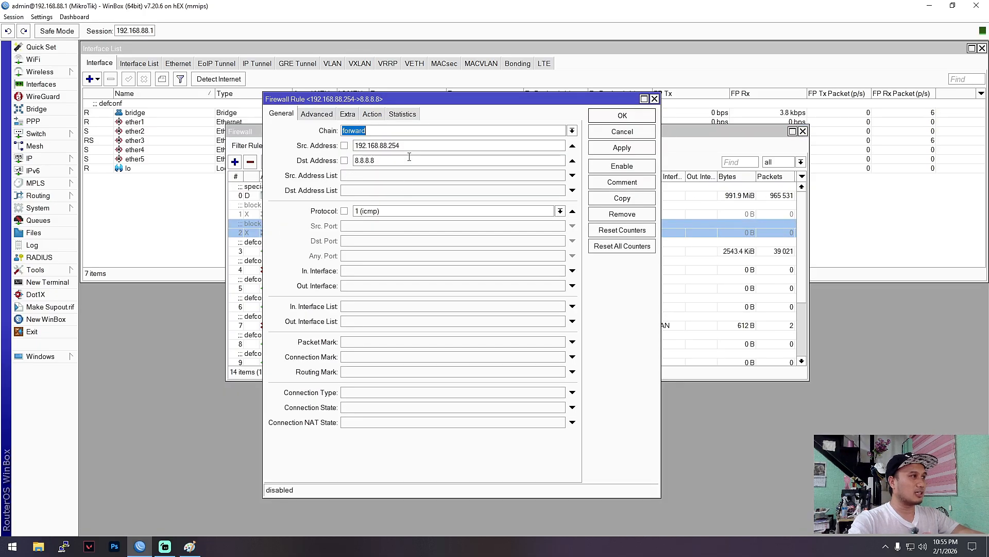
click(389, 129)
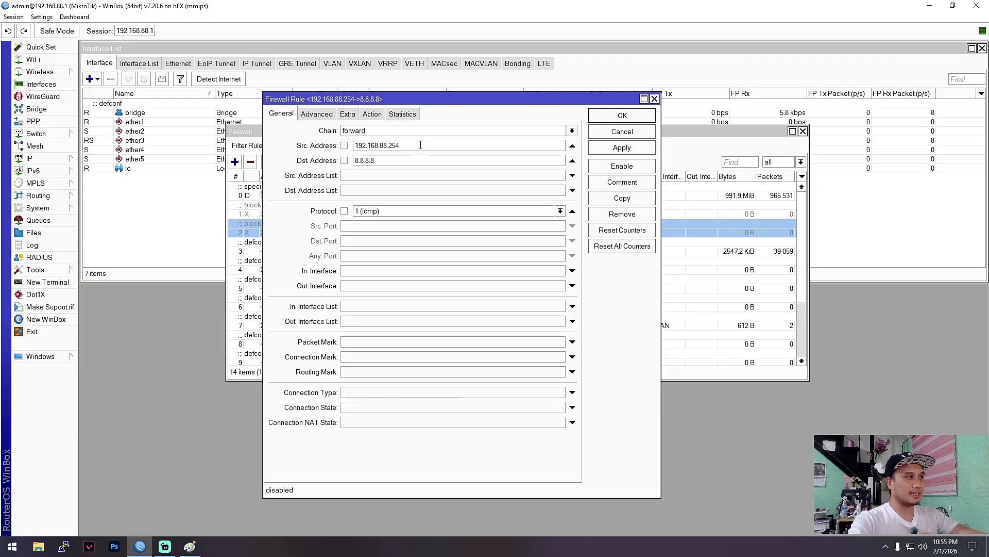
key(super+r)
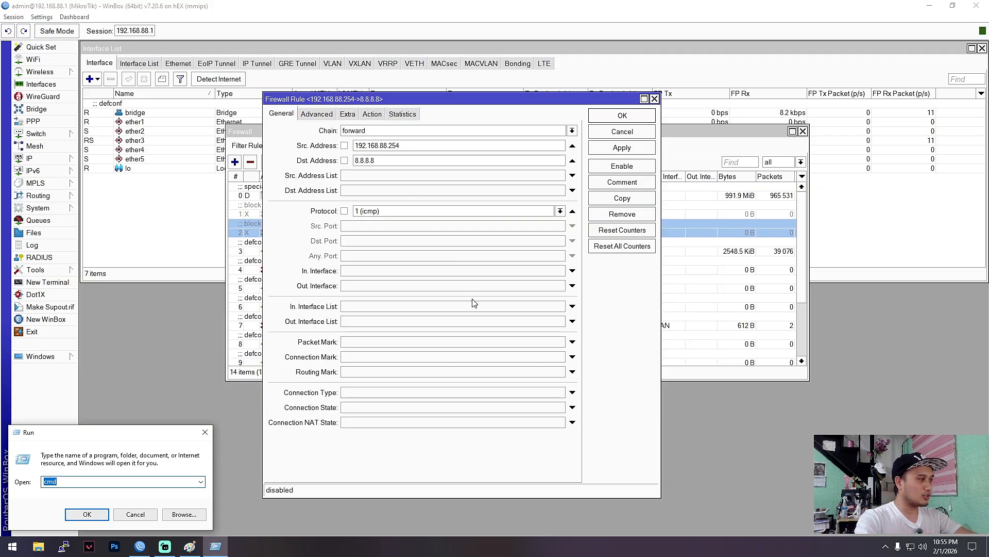
key(Return)
text(ipc)
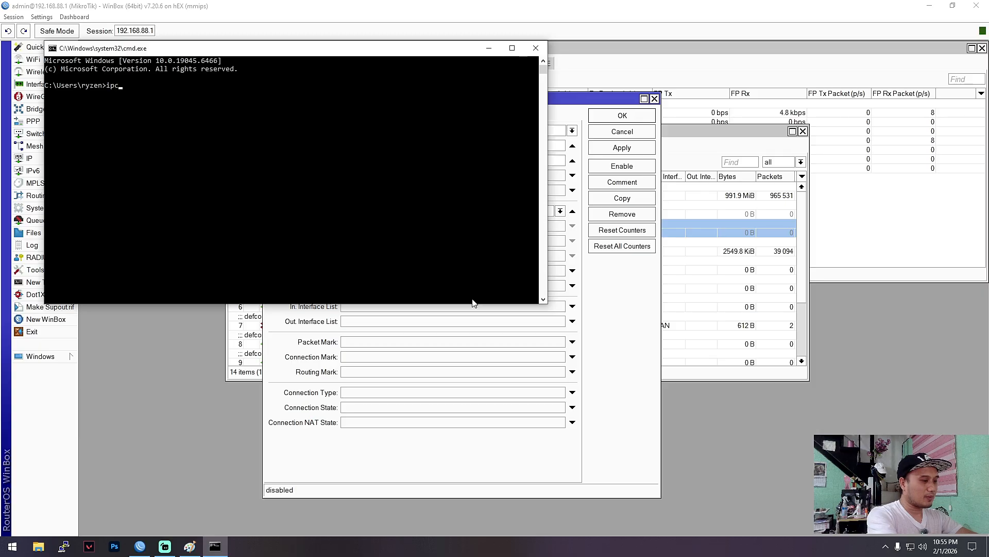
text(onfig)
key(Return)
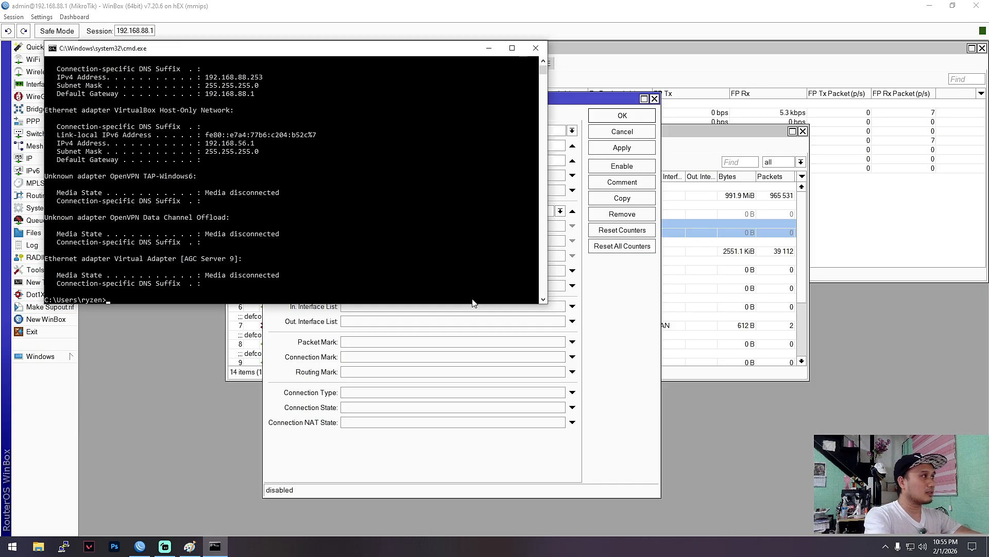
drag(346, 50, 348, 59)
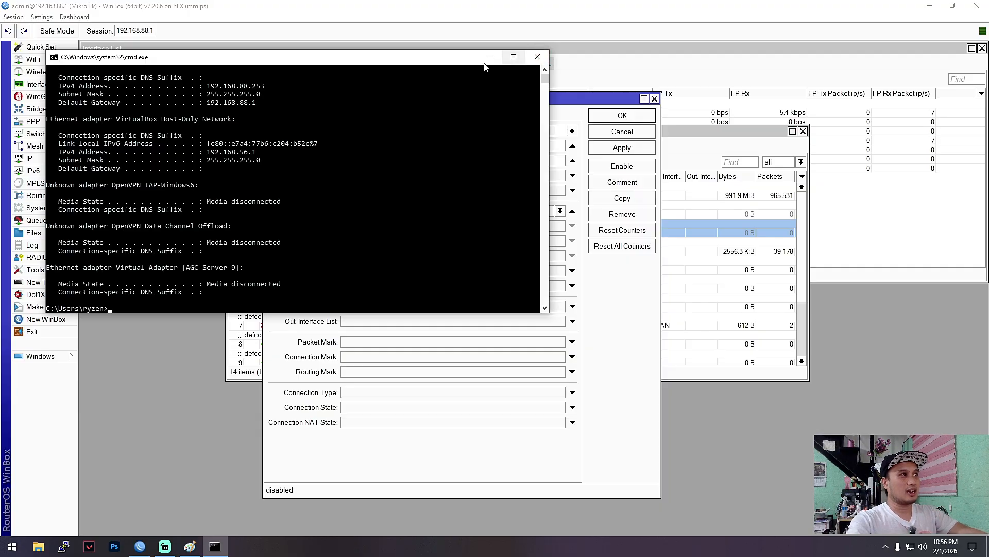
click(538, 57)
Set the source address of the 8.8.8.8 ping-blocking rule to 192.168.88.253
click(411, 148)
key(BackSpace)
text(3)
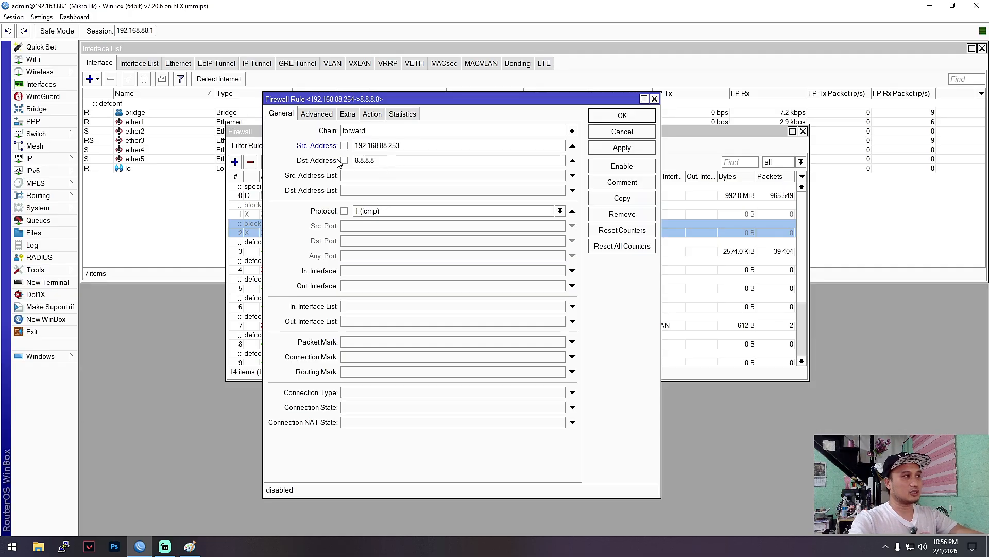
click(506, 161)
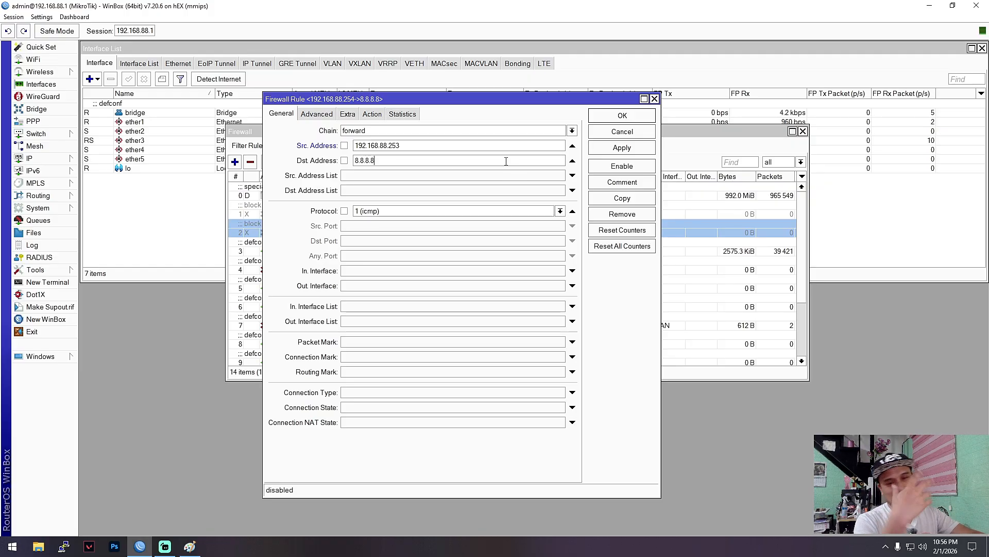
Open a new Command Prompt, ping 8.8.8.8 from the PC, and put the console aside
key(super)
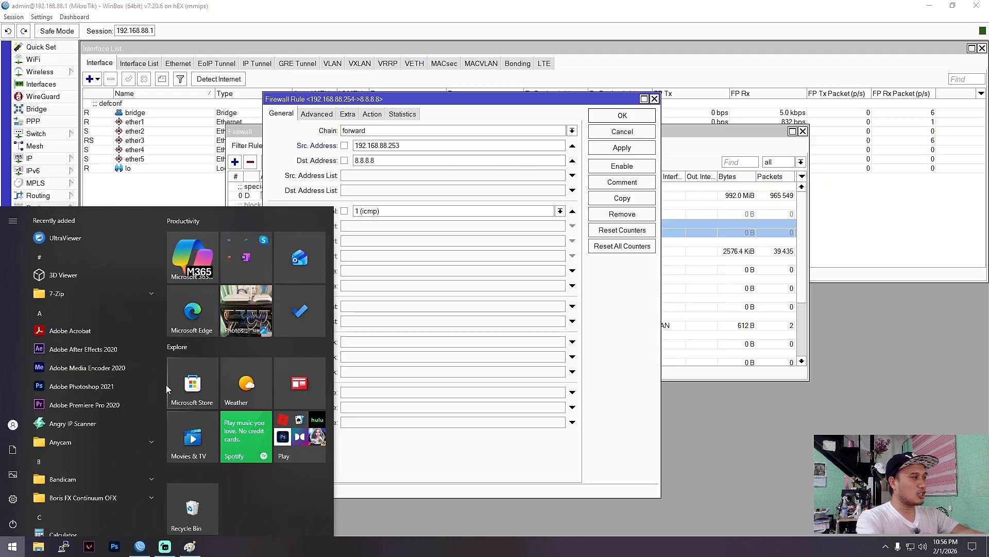
text(cmd)
key(Return)
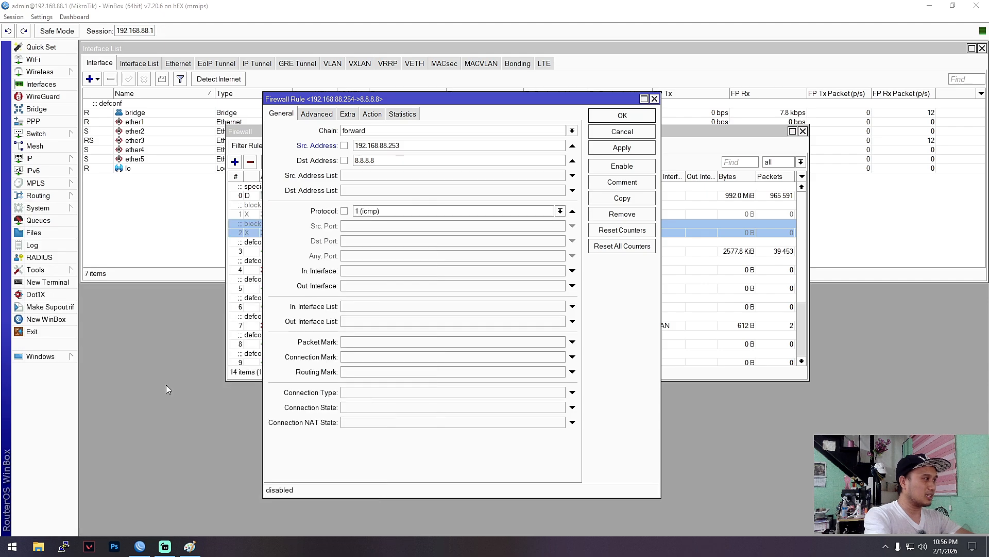
text(ping 8.8.8.8)
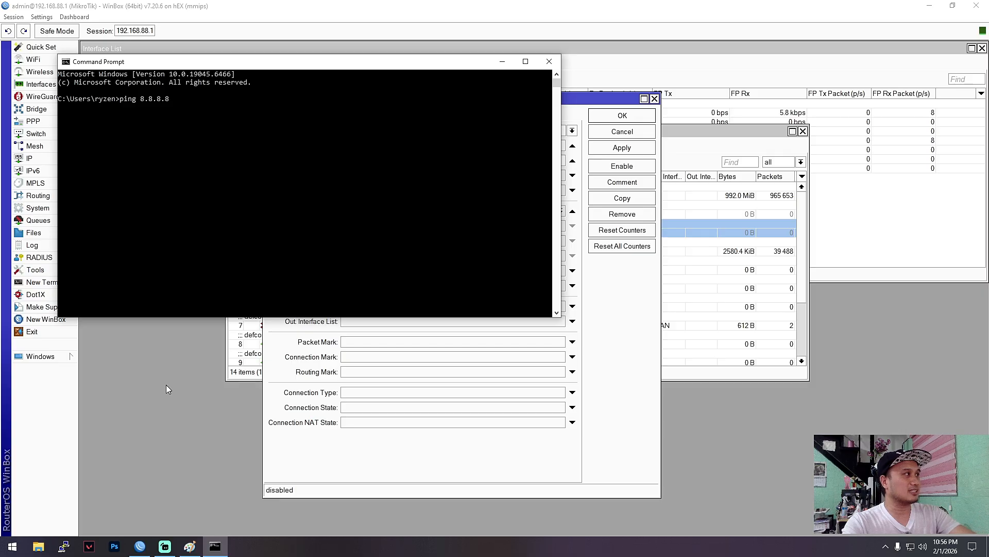
key(Return)
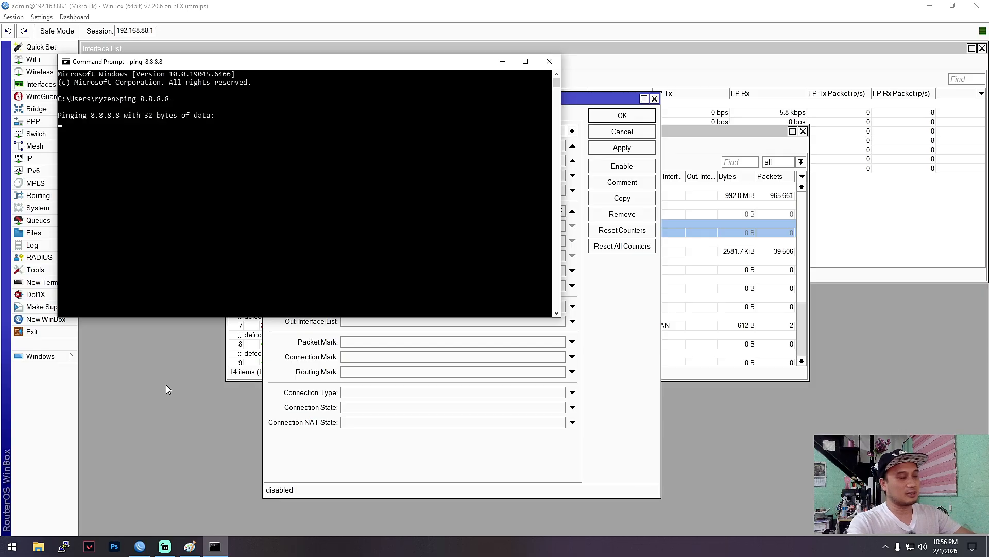
drag(331, 65, 300, 73)
click(471, 71)
Back in the WinBox rule, examine the source address, destination address and list of available protocols
drag(462, 100, 492, 85)
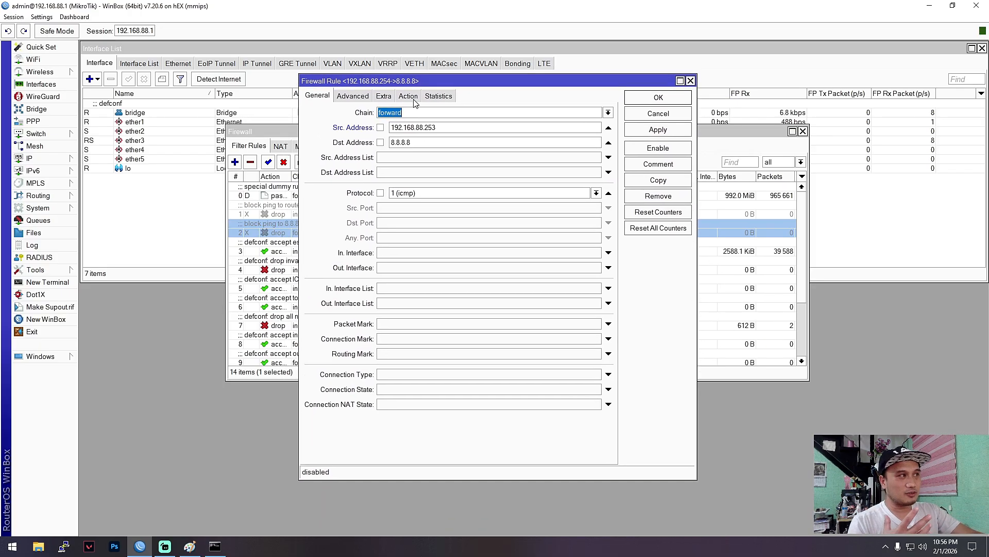
drag(460, 128, 384, 132)
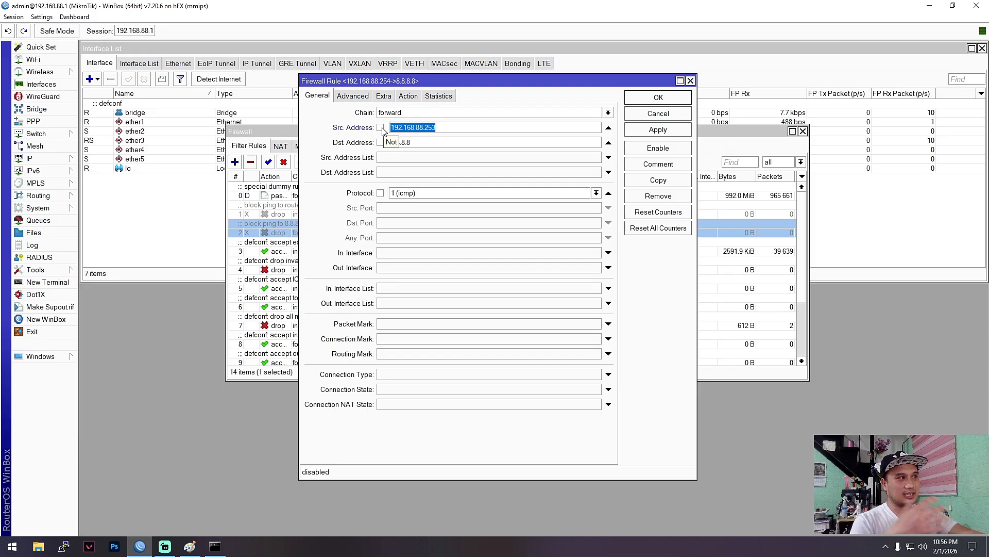
drag(417, 143, 383, 144)
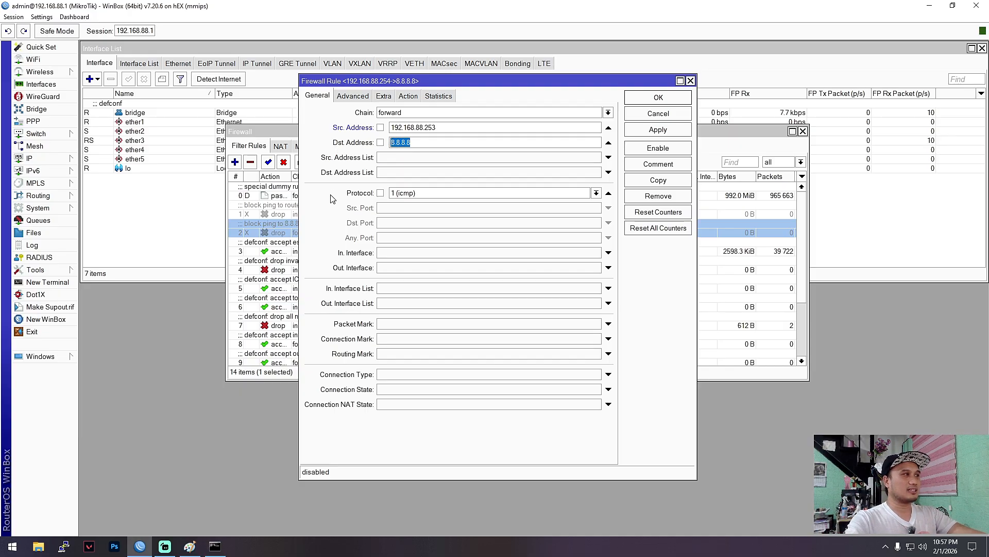
click(431, 196)
click(596, 193)
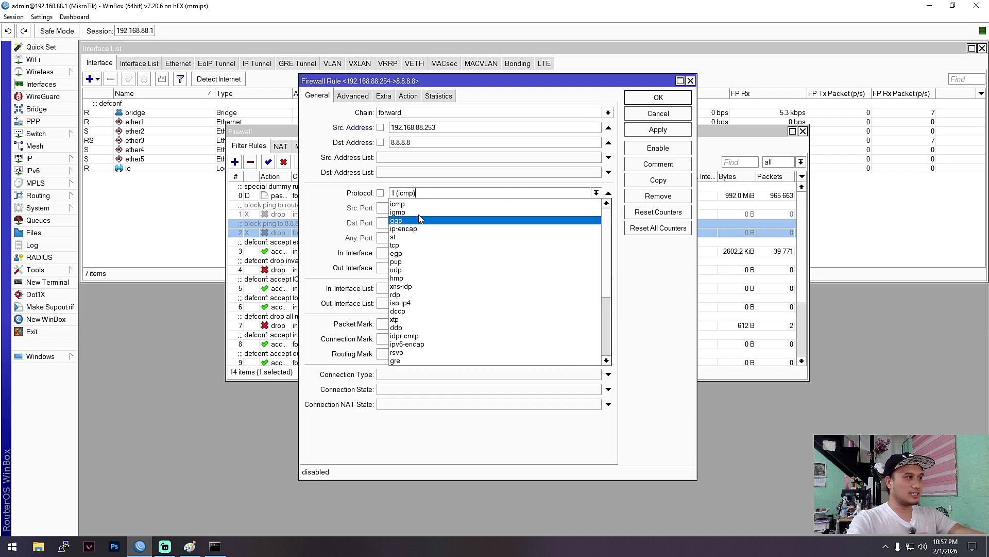
click(347, 209)
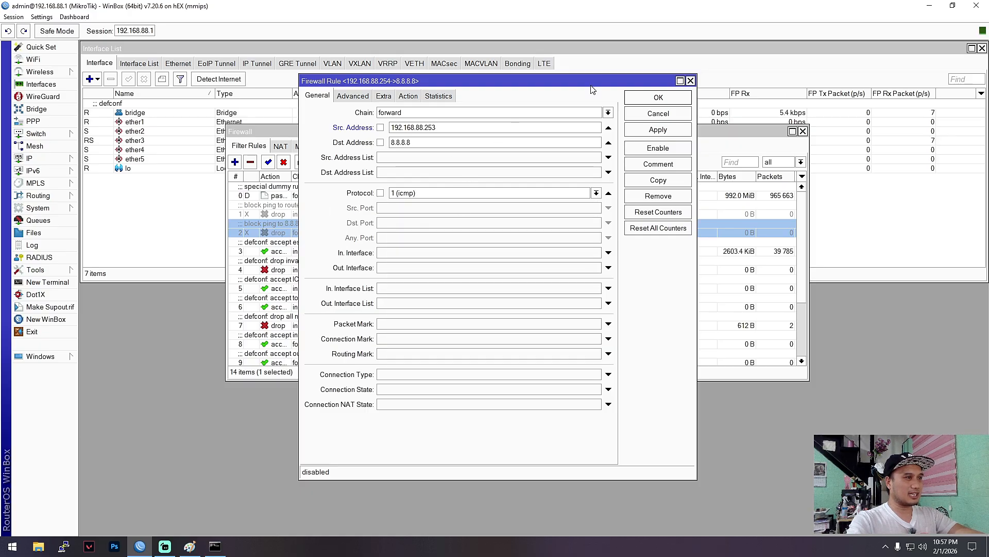
Examine the rule's action and advanced matching options, and return to its general settings
click(409, 97)
click(400, 114)
click(407, 116)
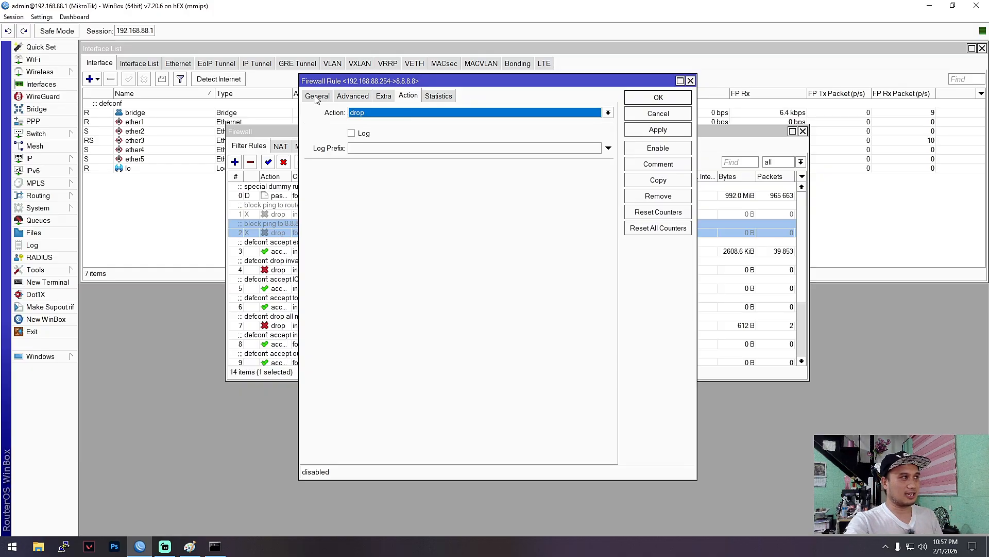
click(353, 96)
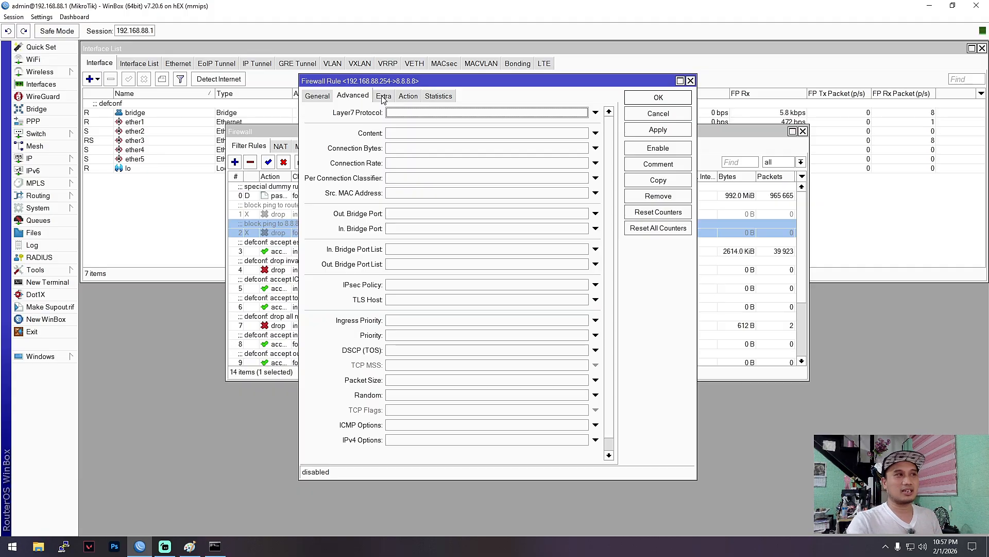
click(317, 96)
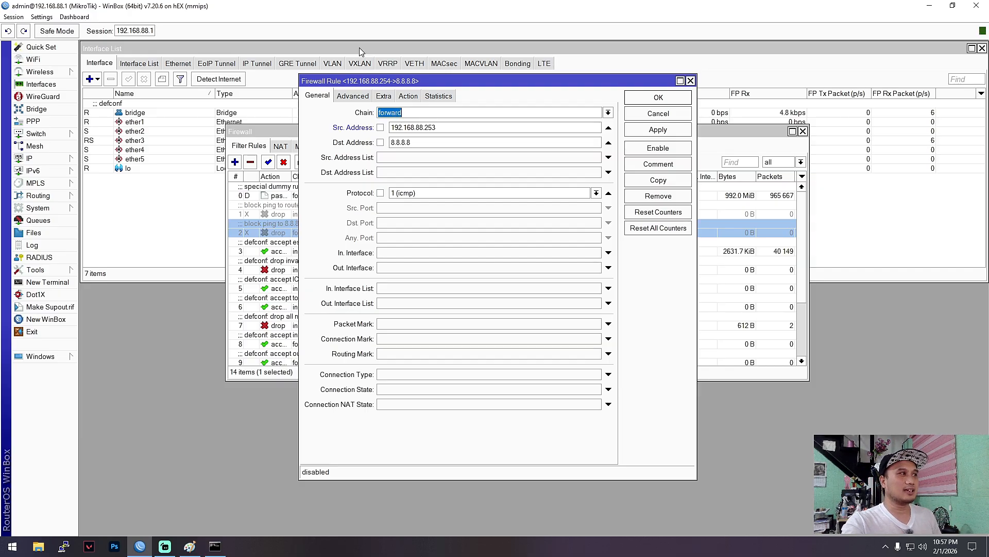
Expand the rule's source address list field, try lo as both in and out interface, and clear the two interface fields
click(403, 158)
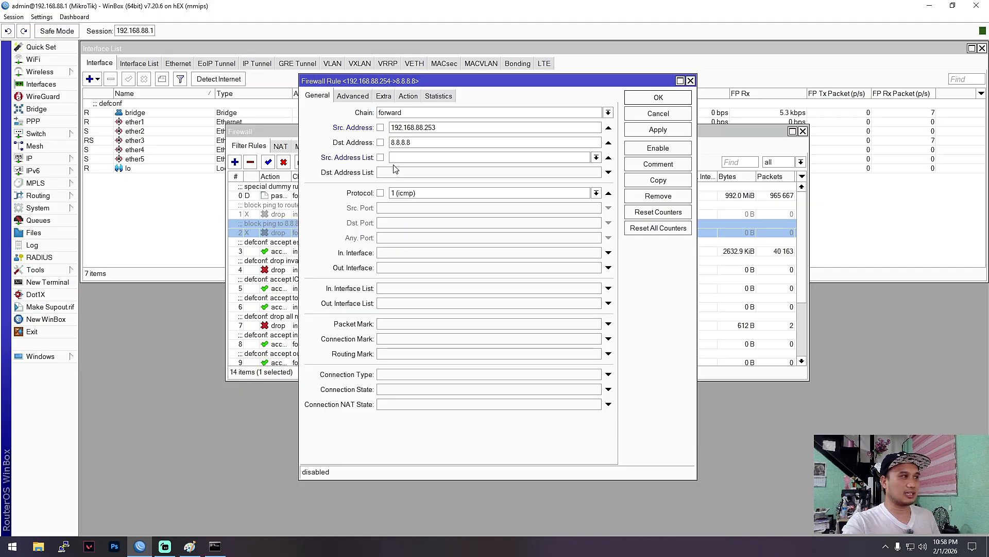
click(400, 253)
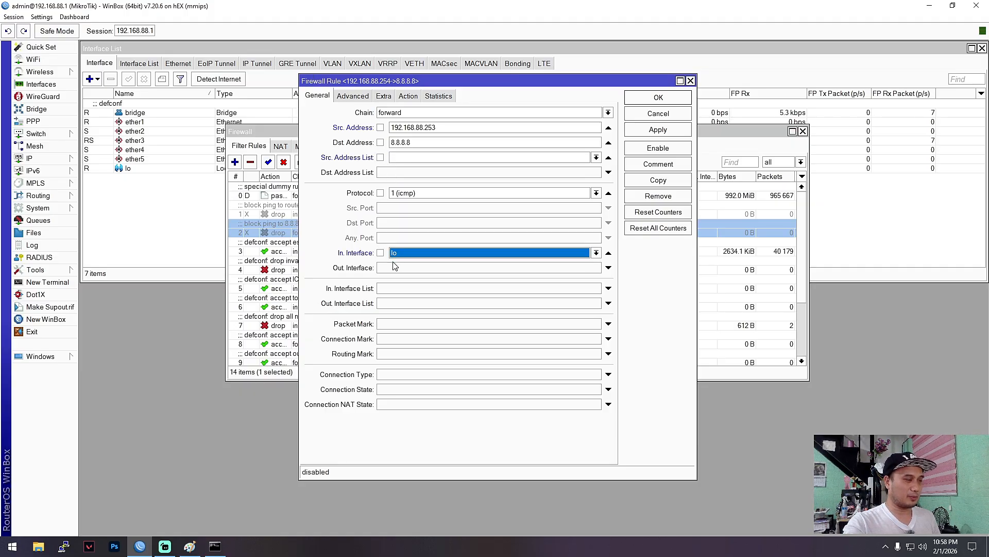
click(391, 270)
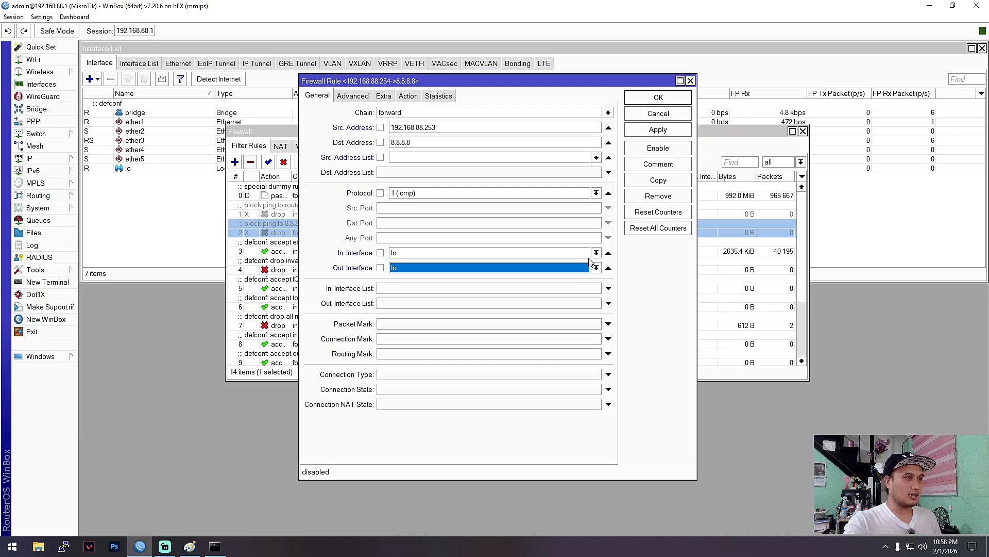
click(609, 252)
click(609, 269)
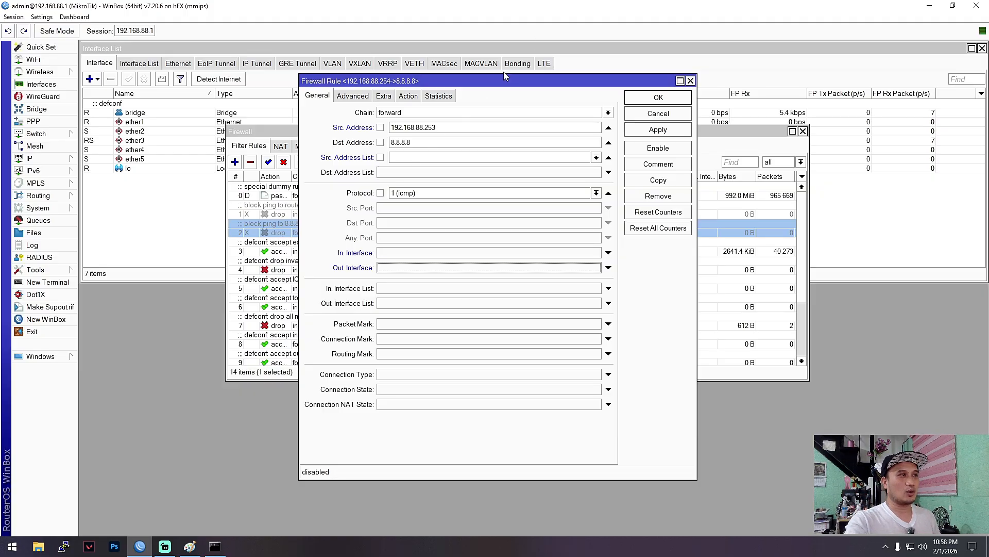
drag(506, 84, 483, 84)
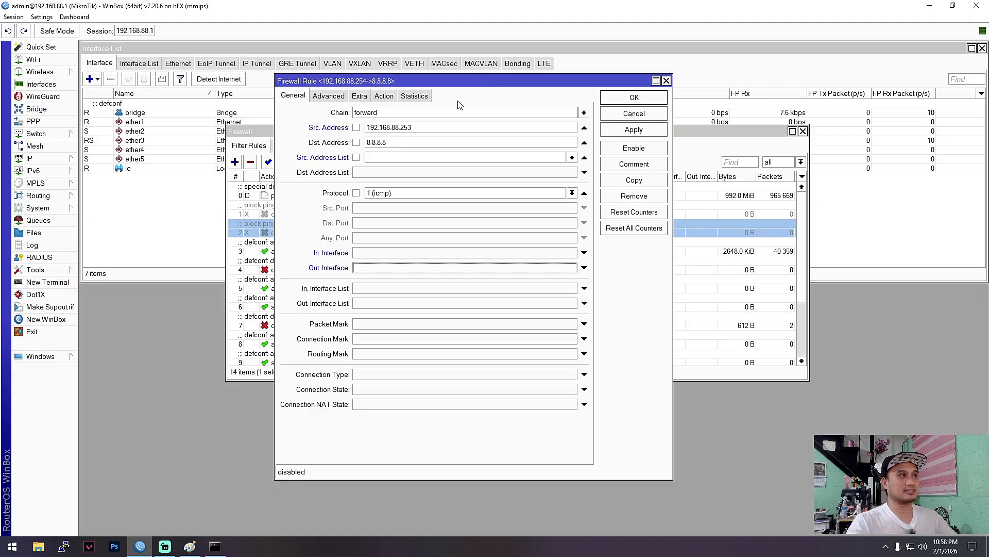
Open Chrome, search Google for "server", browse the results to test web access, and return to WinBox
click(12, 546)
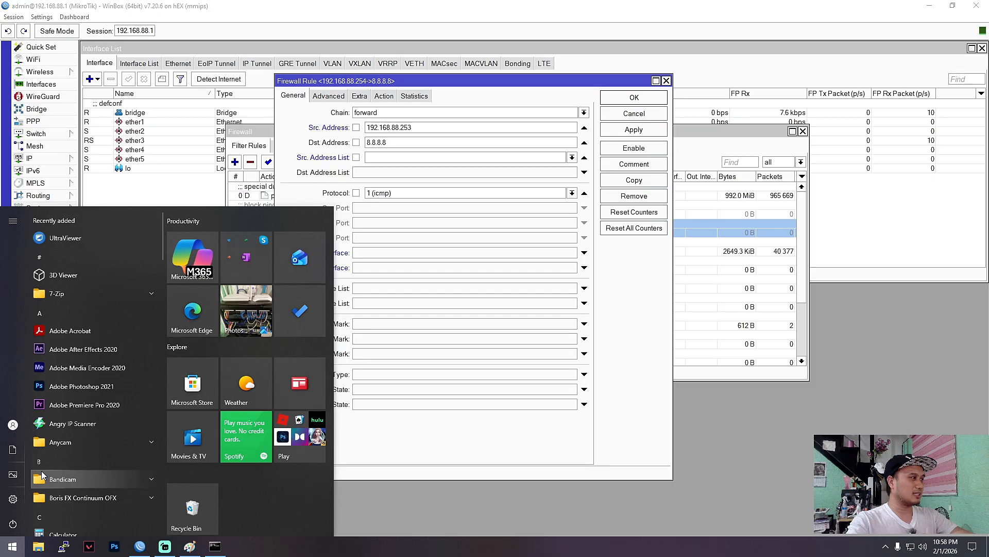
text(ch)
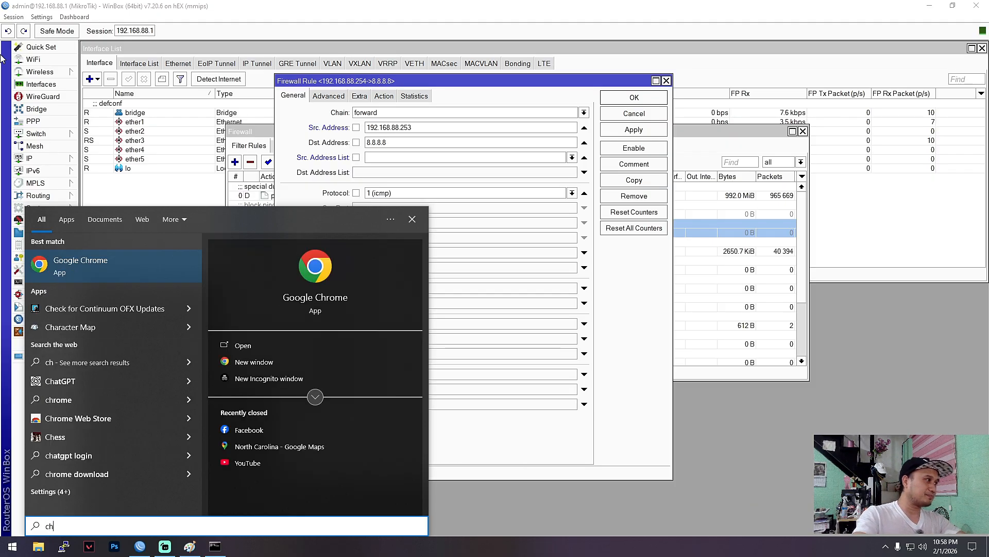
click(306, 275)
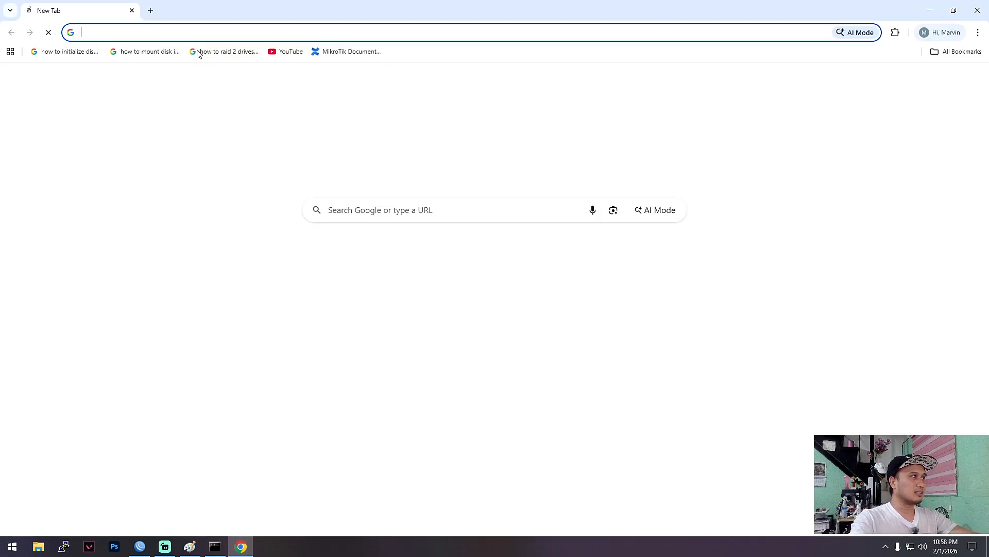
text(google.com)
key(Return)
text(server)
key(Return)
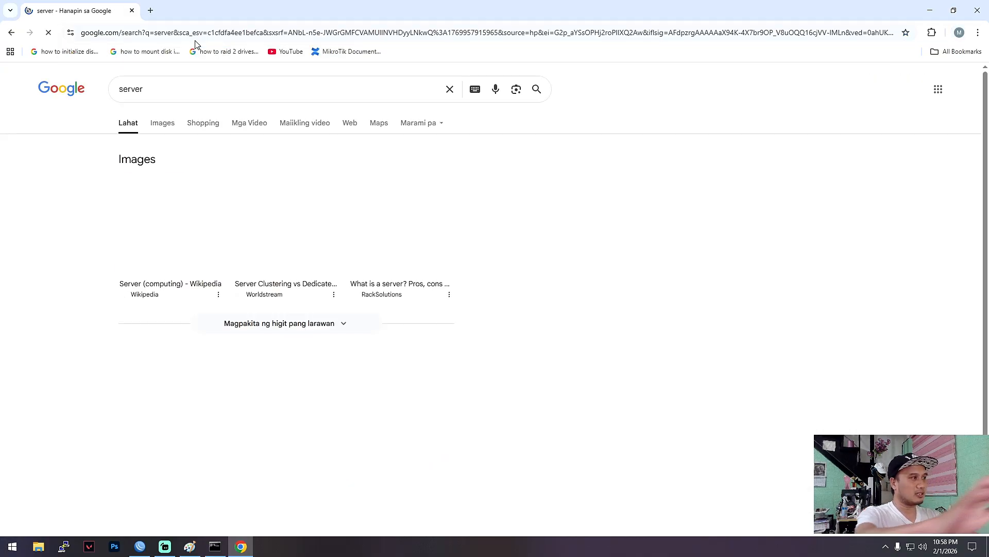
scroll(2, 324, down, 2)
scroll(228, 289, down, 5)
scroll(217, 148, up, 7)
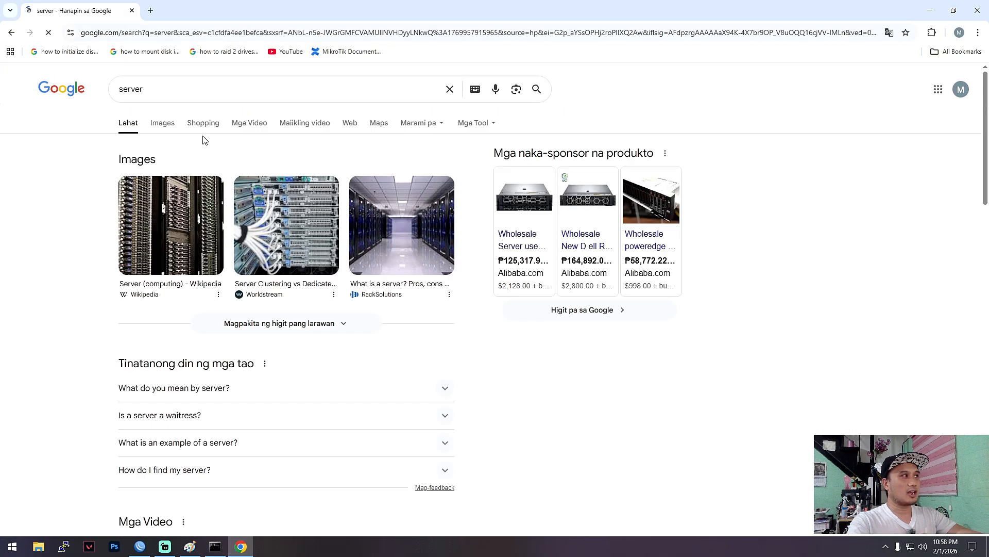
click(178, 128)
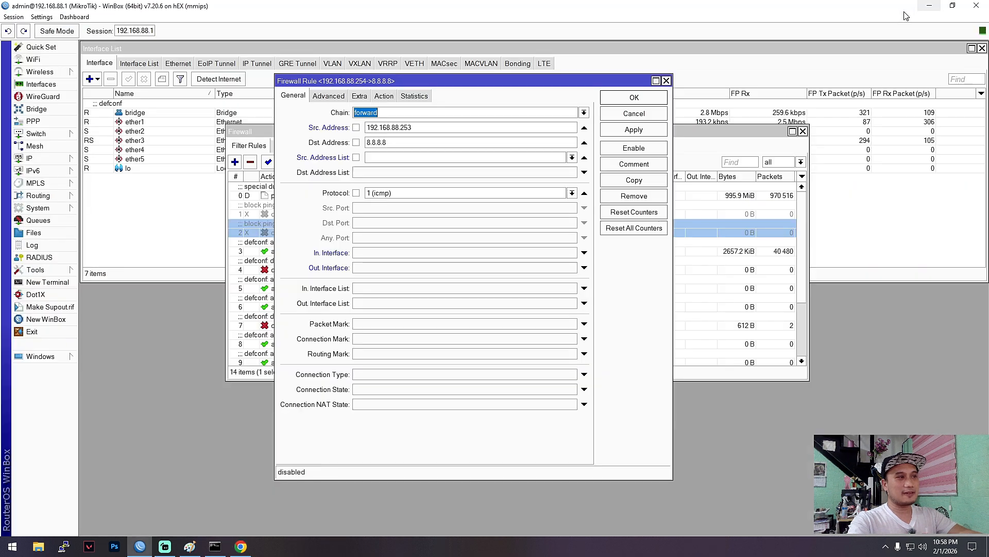
Switch to the Command Prompt and repeat the ping to 8.8.8.8
click(215, 546)
key(Up)
key(Return)
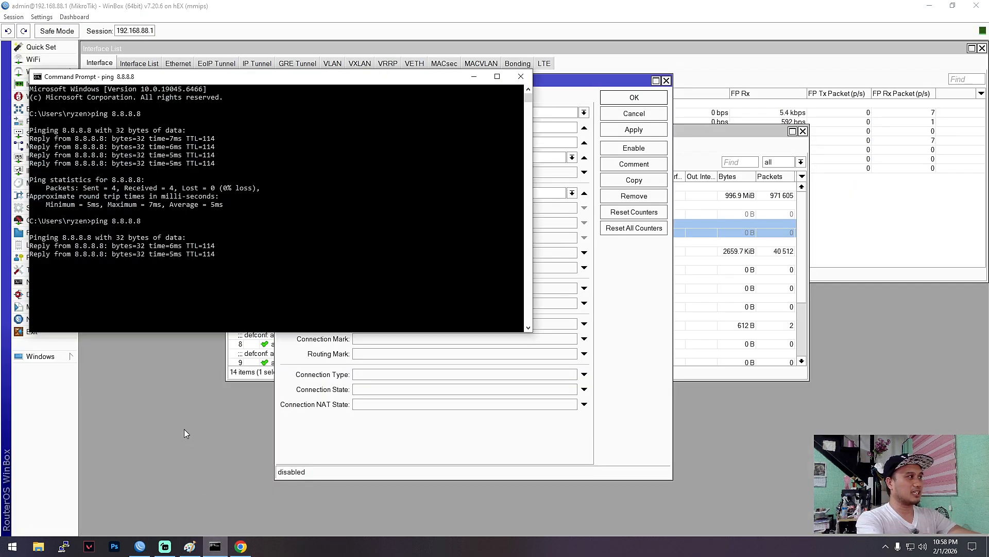
Return to the WinBox rule, recheck its source address and action, and apply and save the changes
click(570, 88)
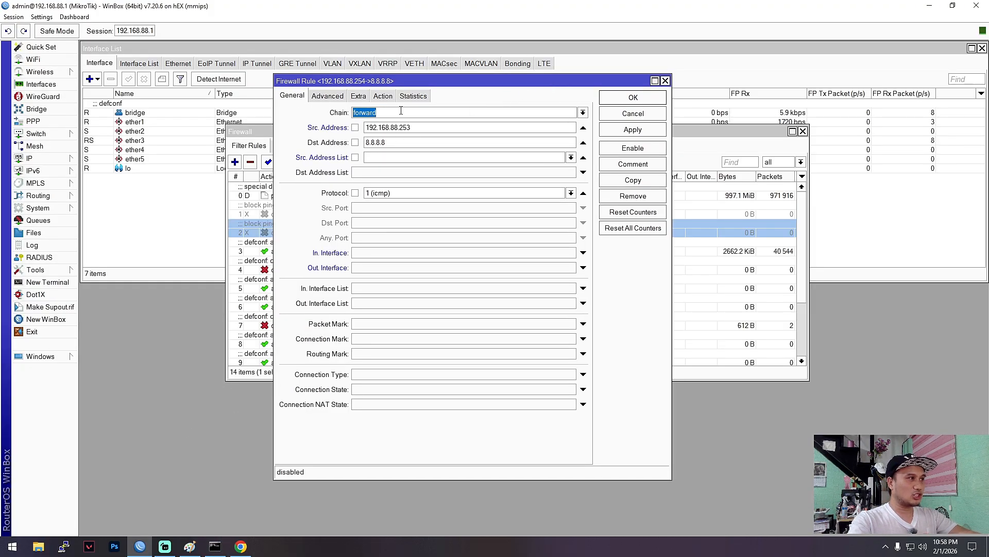
click(441, 128)
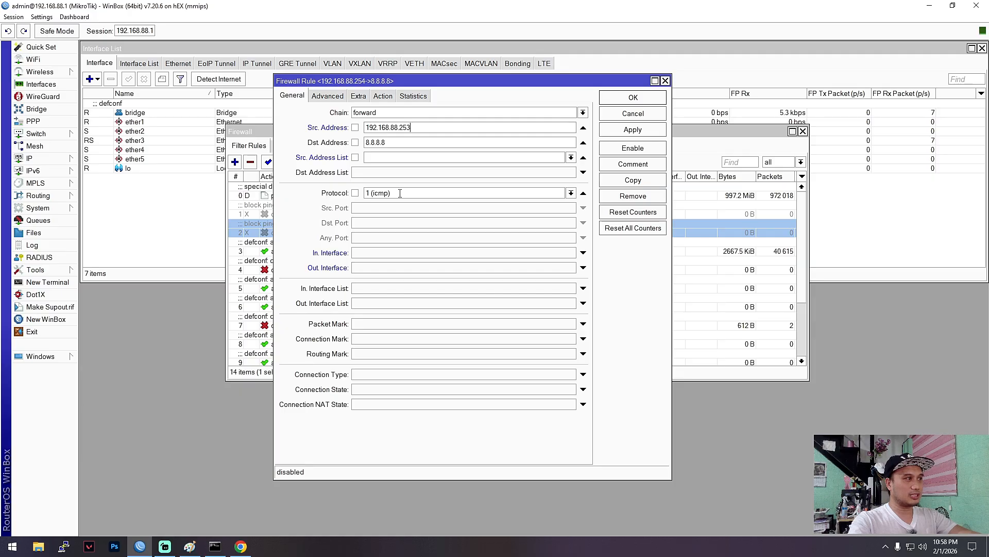
click(384, 98)
click(631, 131)
click(633, 97)
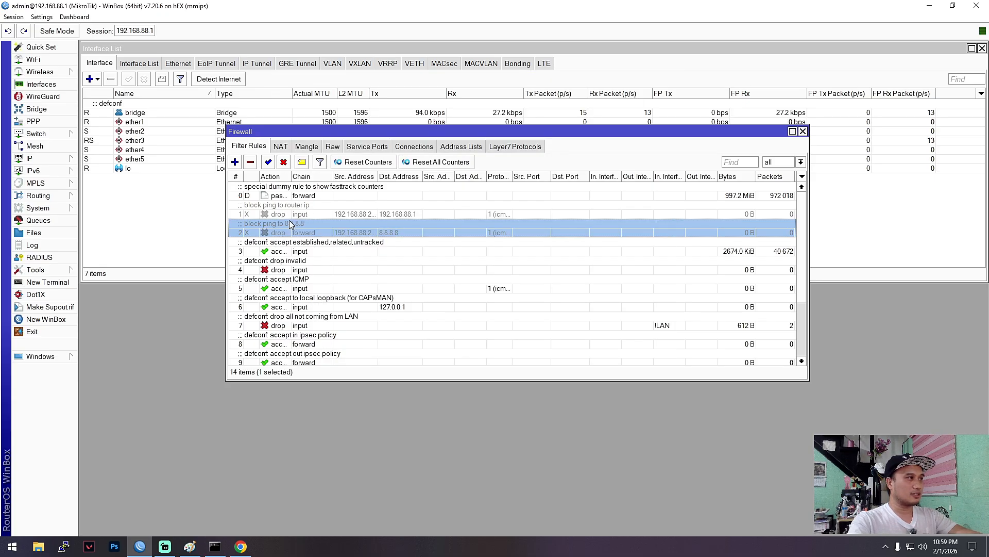
Enable the "block ping to 8.8.8.8" filter rule, then switch to the Command Prompt and repeat the ping to 8.8.8.8
click(268, 162)
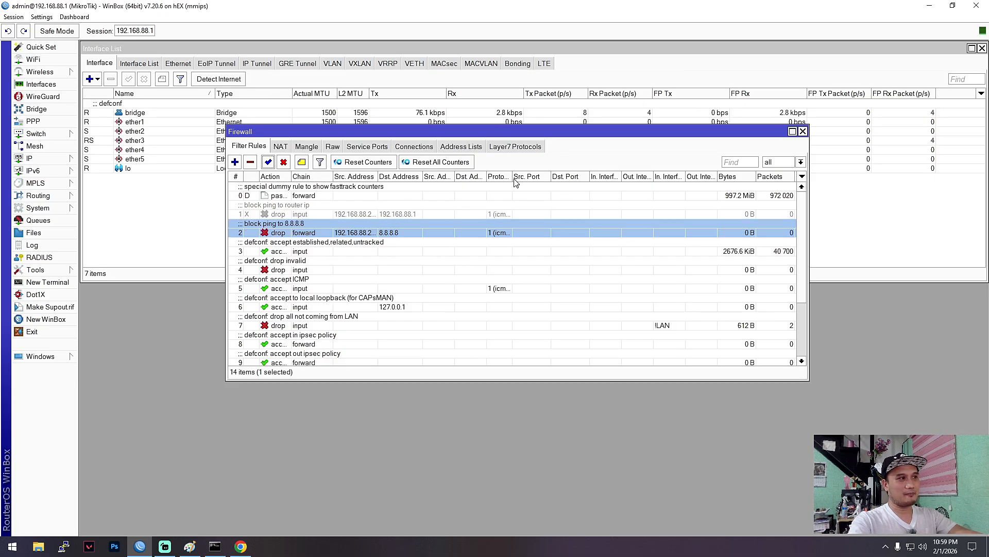
drag(512, 176, 540, 176)
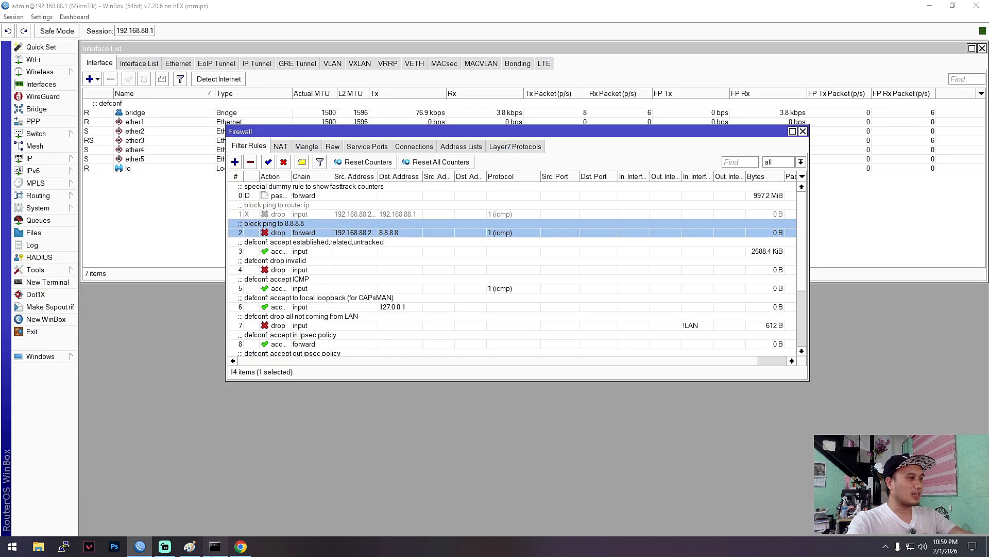
click(215, 546)
key(Up)
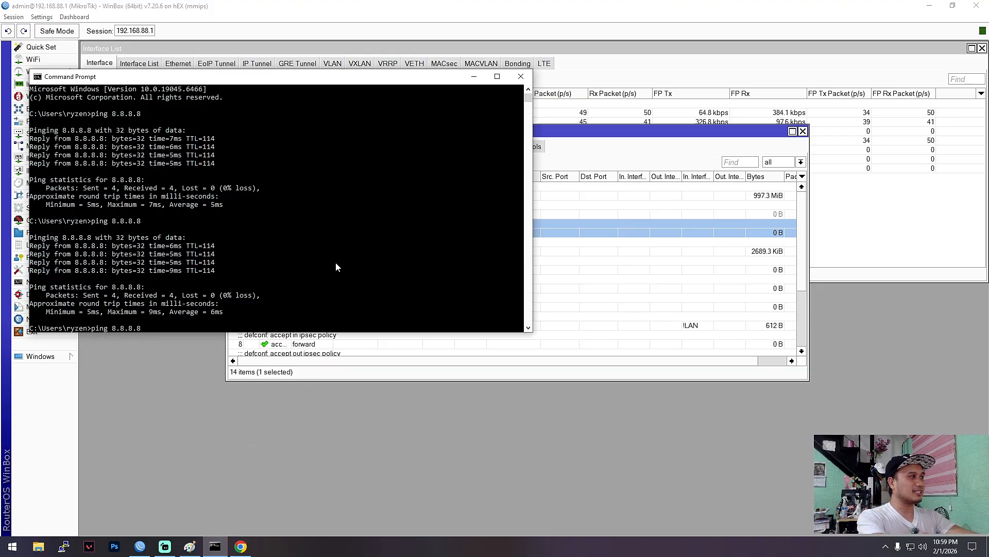
key(Return)
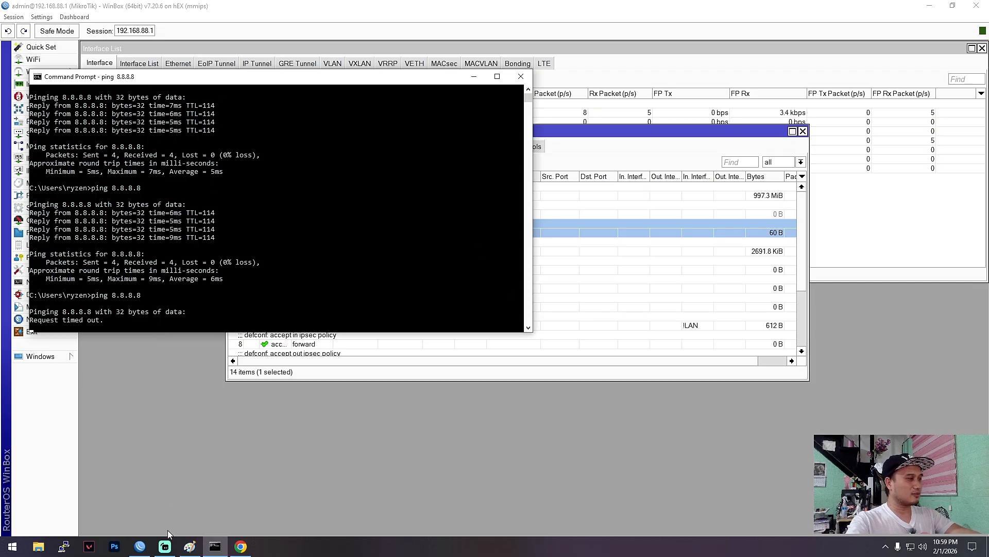
Switch to Chrome and test web access by opening the Shopping and AI Mode results for "server"
click(251, 549)
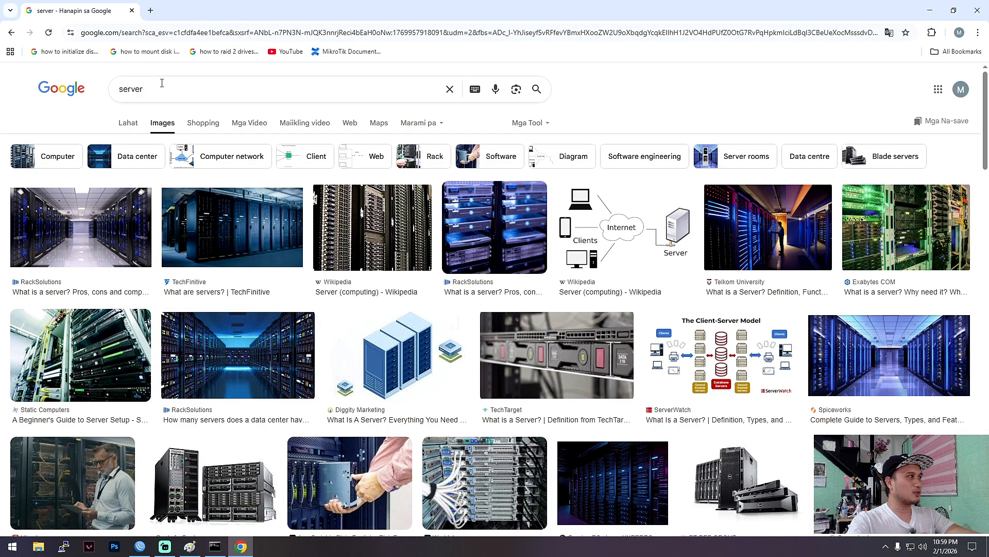
click(96, 31)
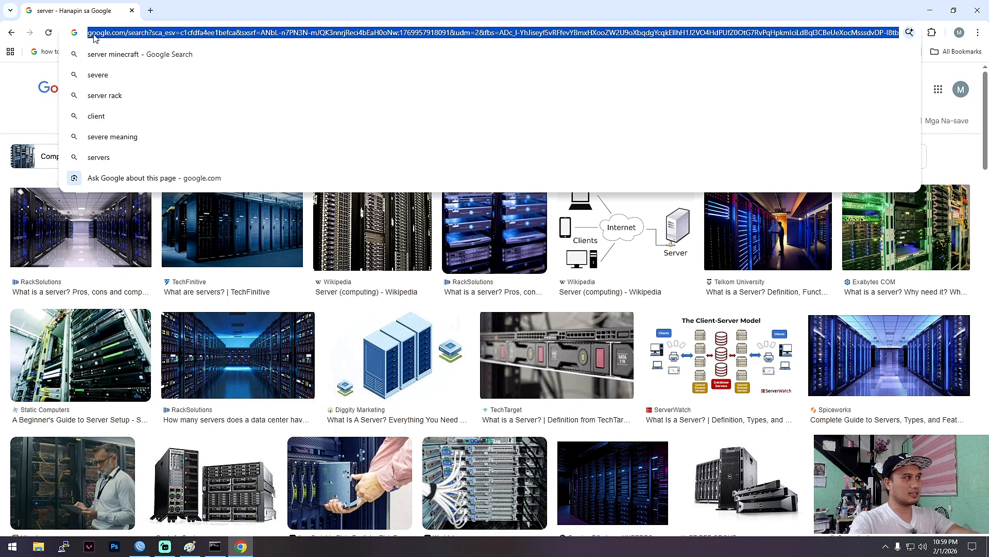
key(Escape)
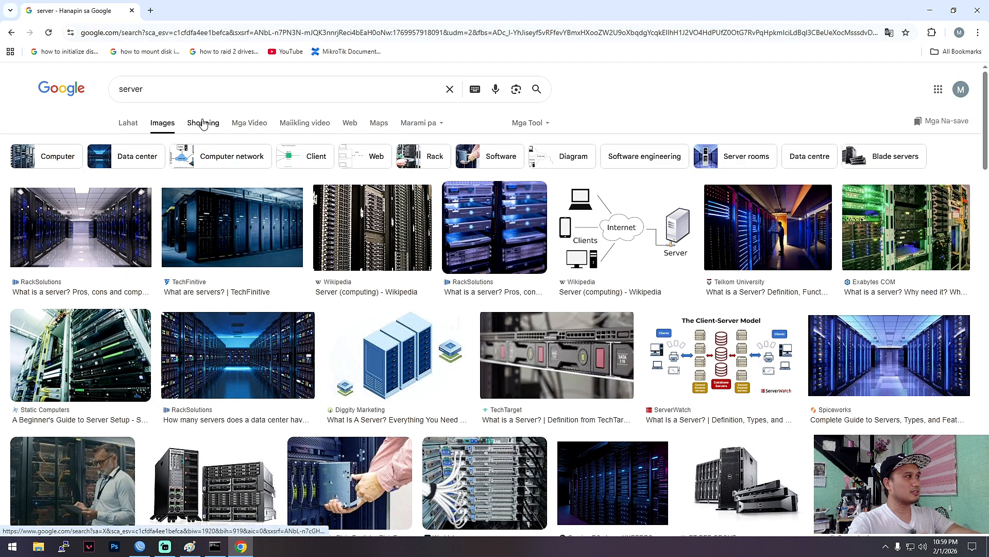
click(202, 126)
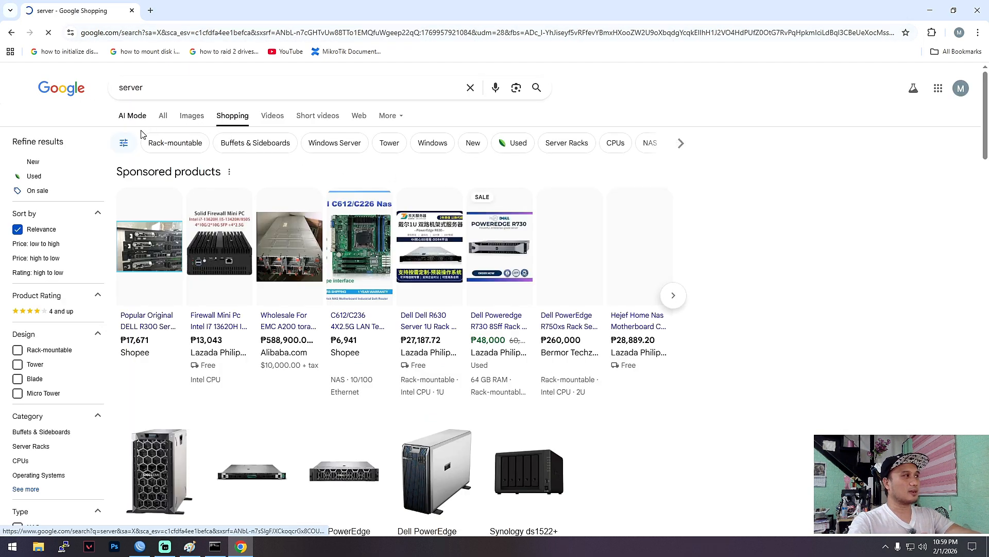
click(130, 114)
Switch to the Command Prompt and run a continuous ping with ping 8.8.8.8 -t
click(215, 546)
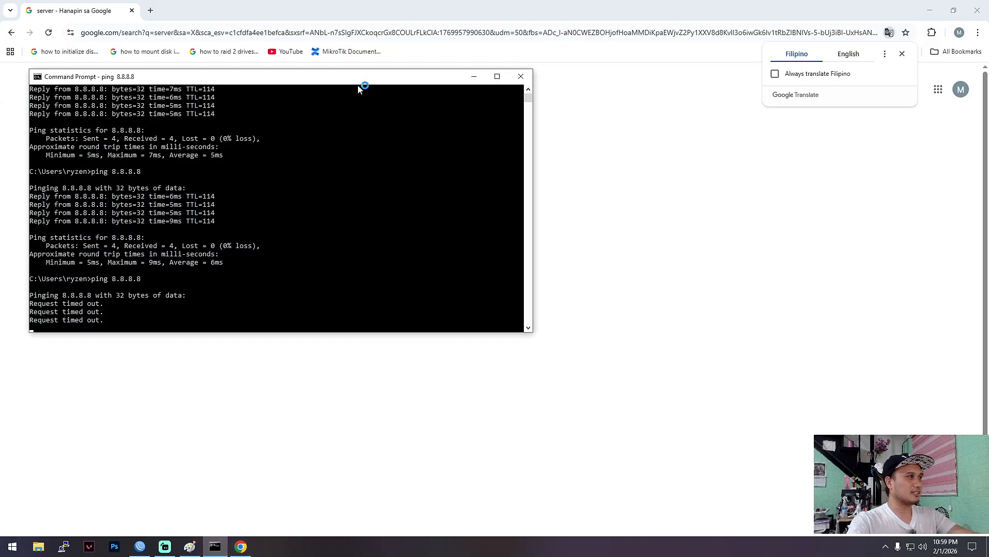
key(Return)
key(Up)
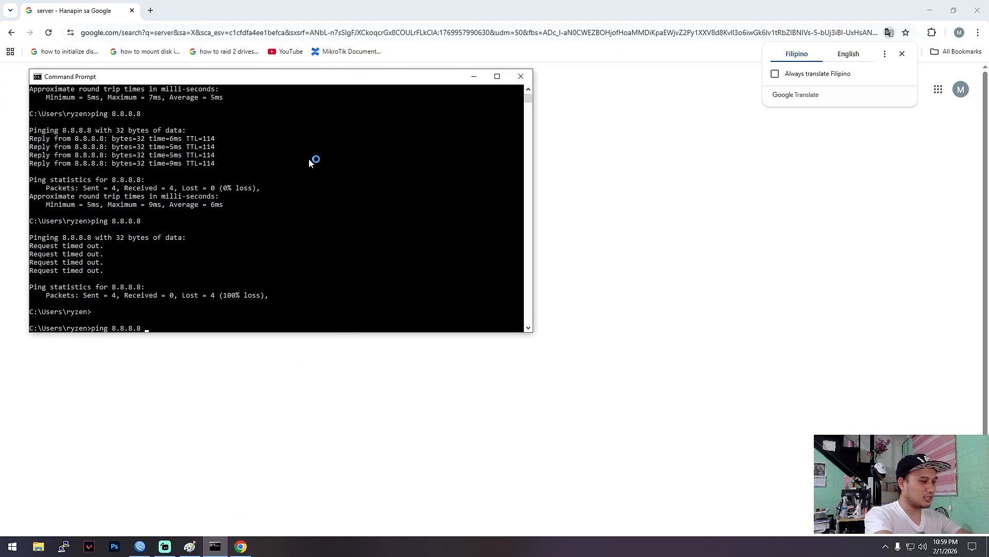
text(-t)
key(Return)
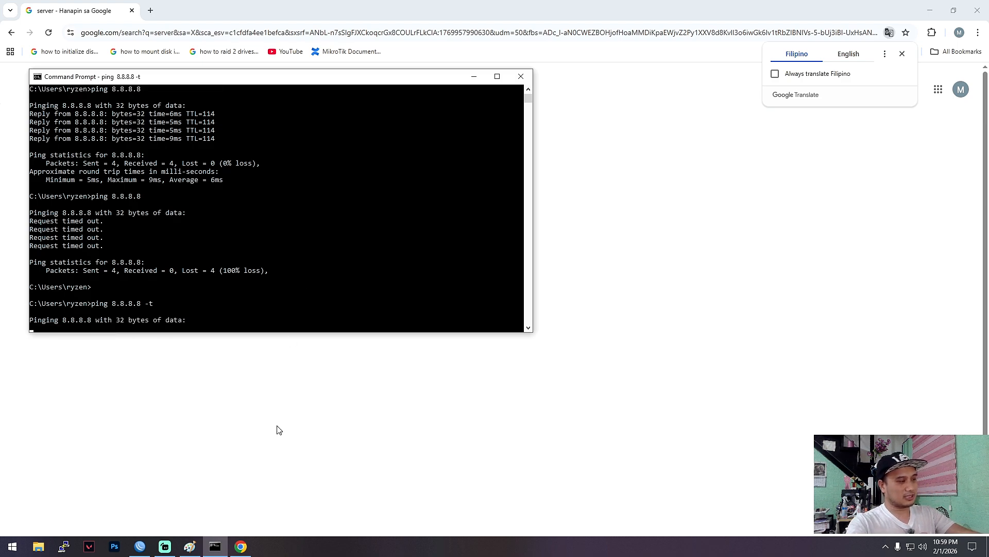
Return to WinBox, disable the "block ping to 8.8.8.8" rule, and check the running ping in the Command Prompt
click(140, 546)
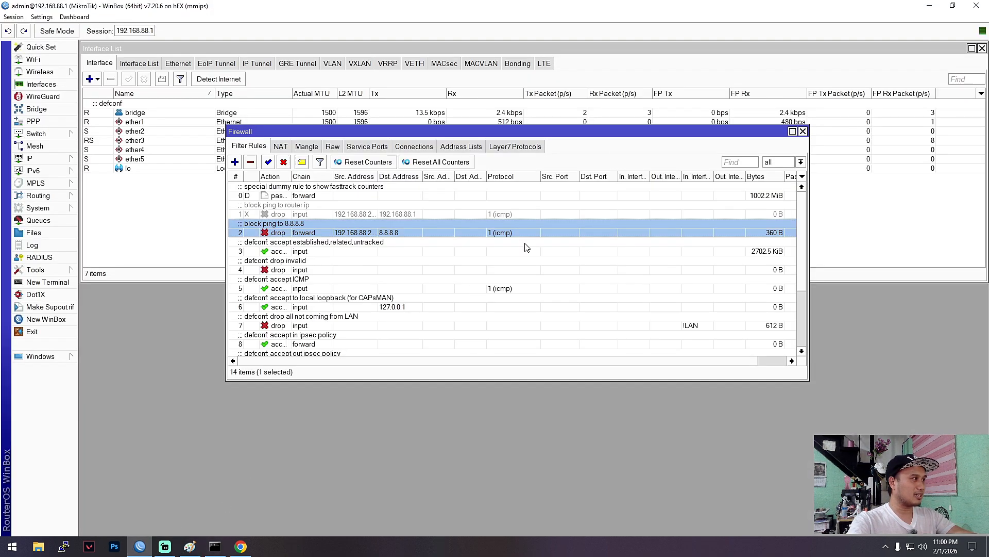
click(283, 162)
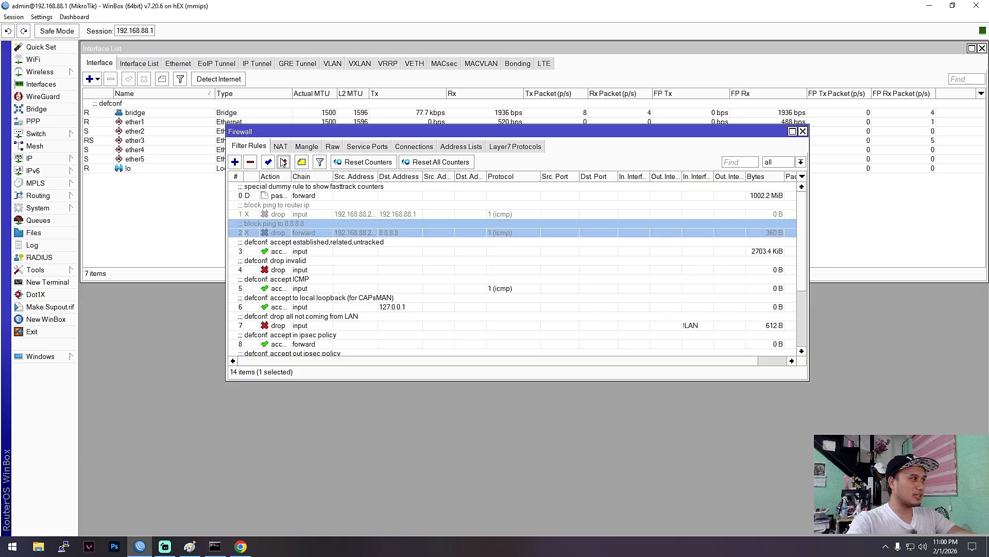
click(215, 547)
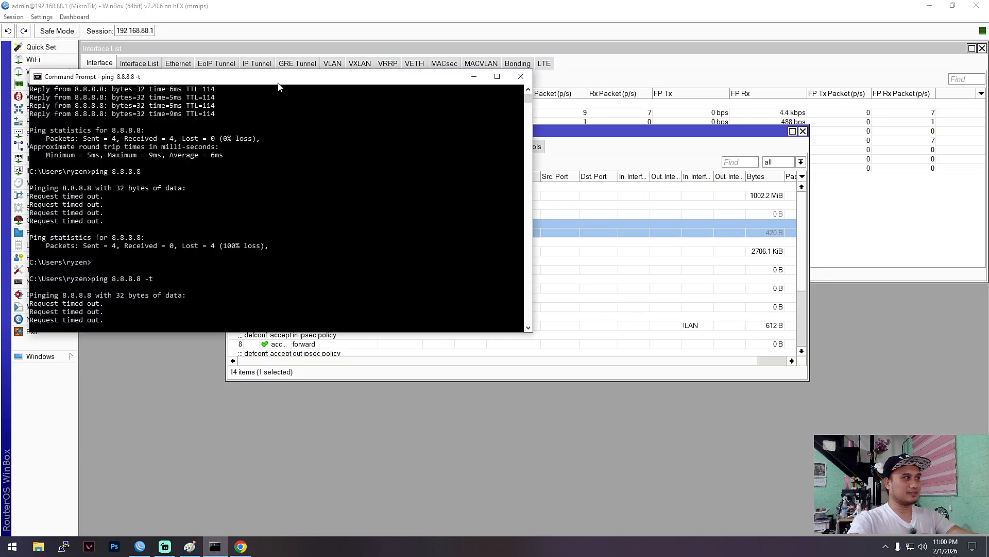
drag(281, 76, 331, 75)
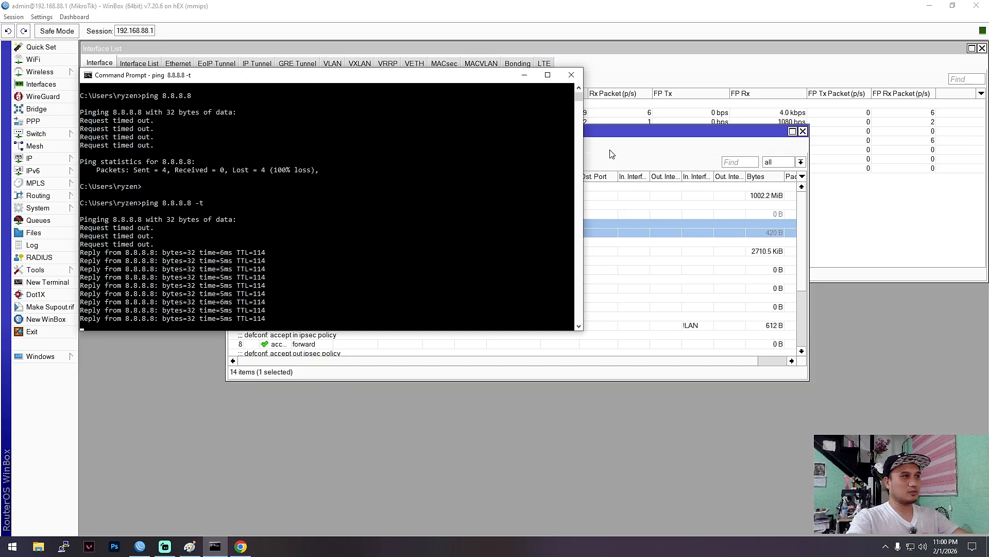
Return to WinBox and start a new firewall filter rule with its chain set to input
key(alt+Tab)
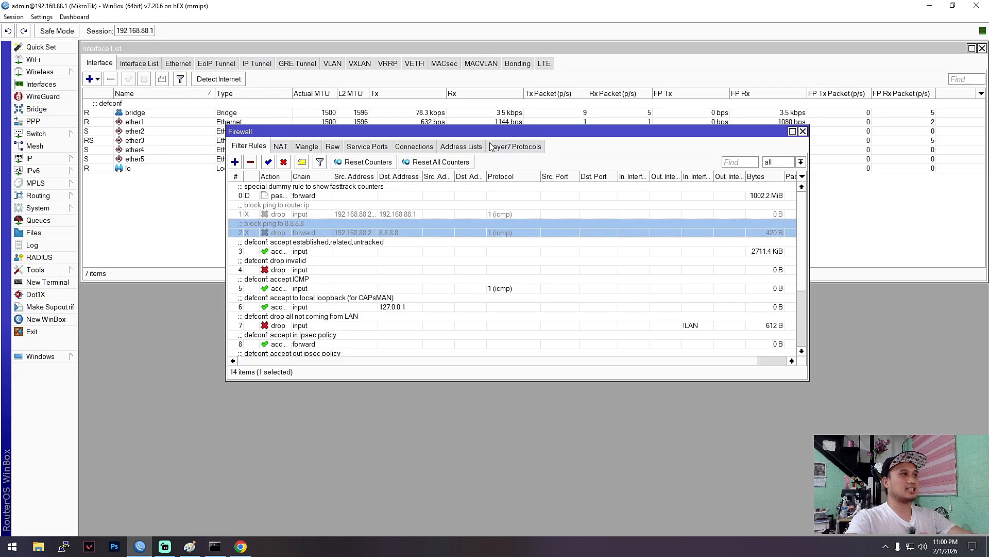
drag(463, 138, 463, 137)
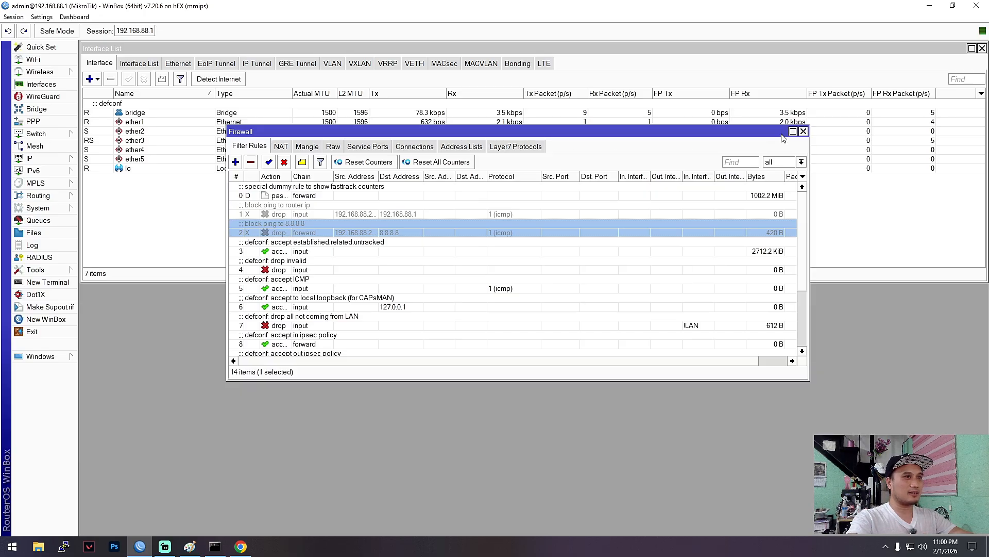
drag(424, 134, 424, 158)
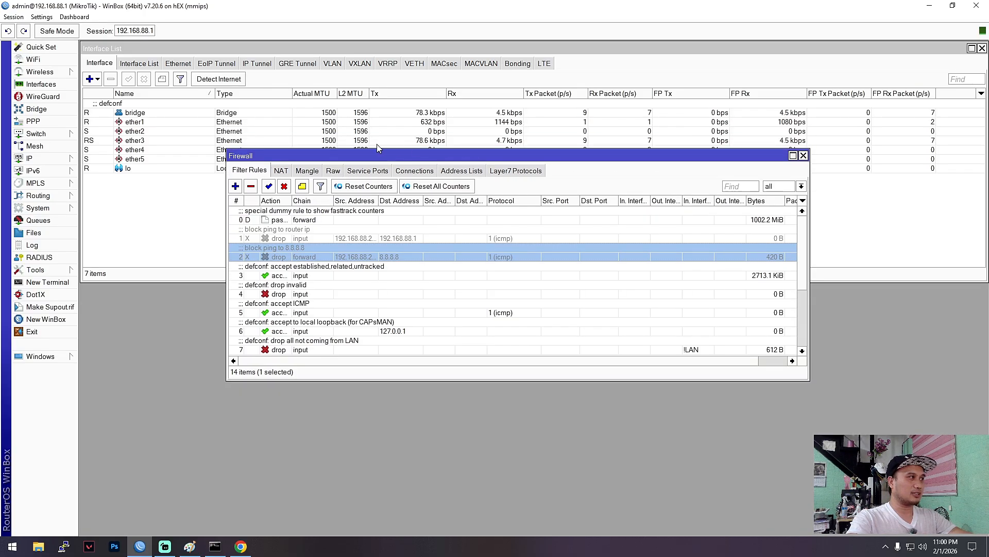
click(235, 187)
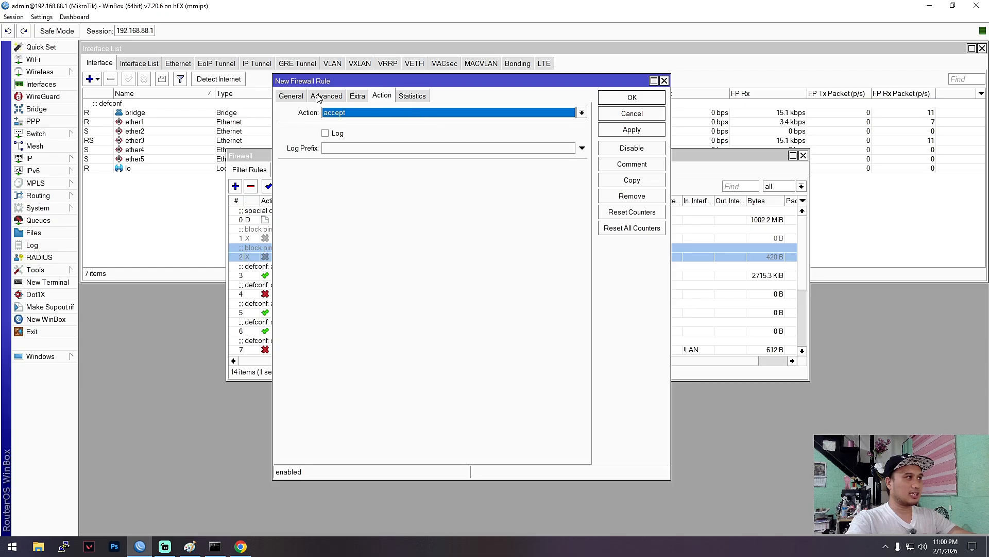
click(290, 96)
click(582, 112)
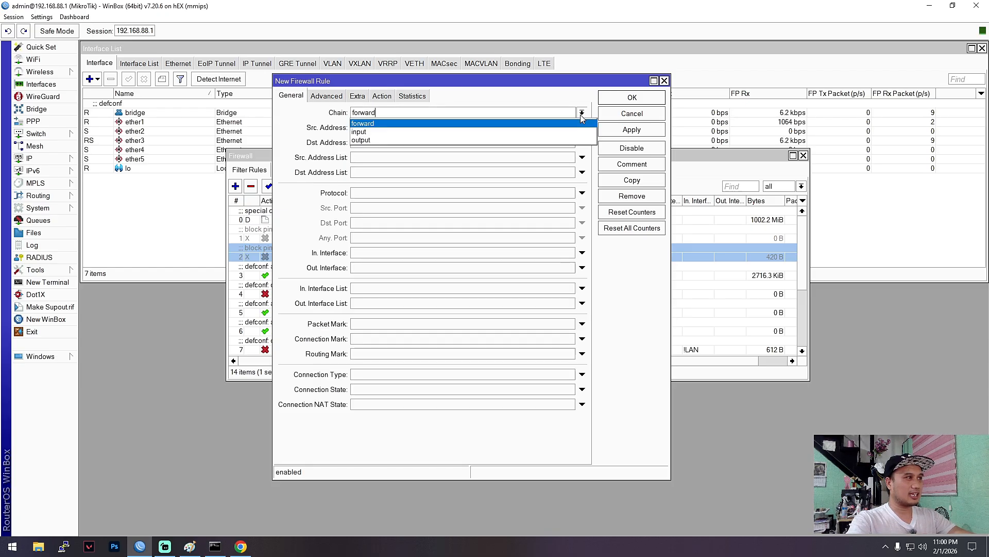
click(382, 131)
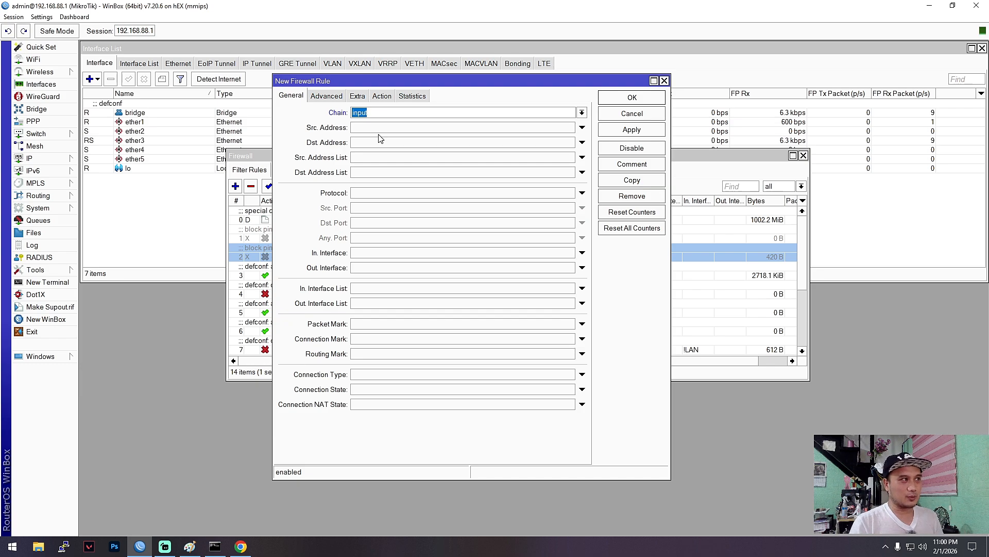
drag(559, 82, 635, 88)
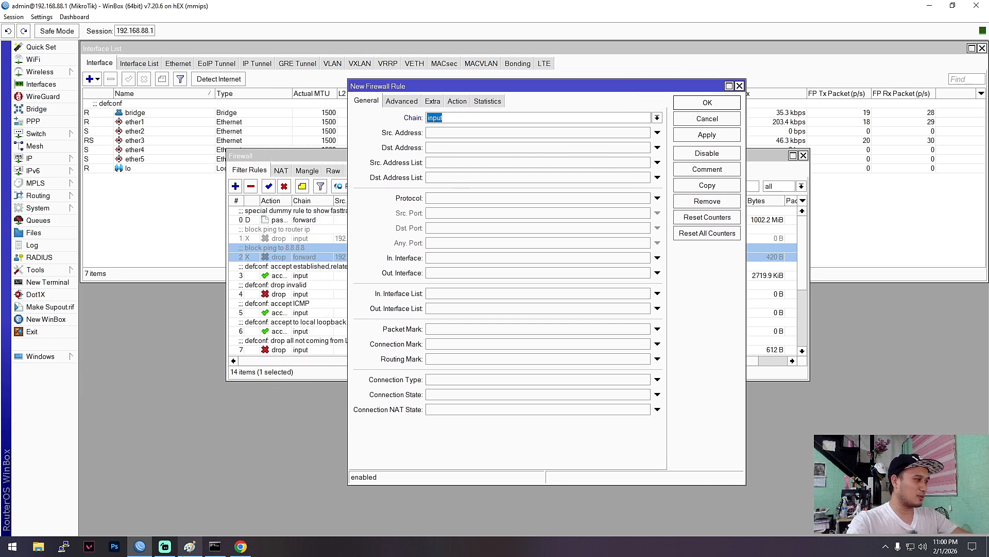
Switch to Paint and draw a second box labelled PC below the mk router, connected to it by a line
click(191, 547)
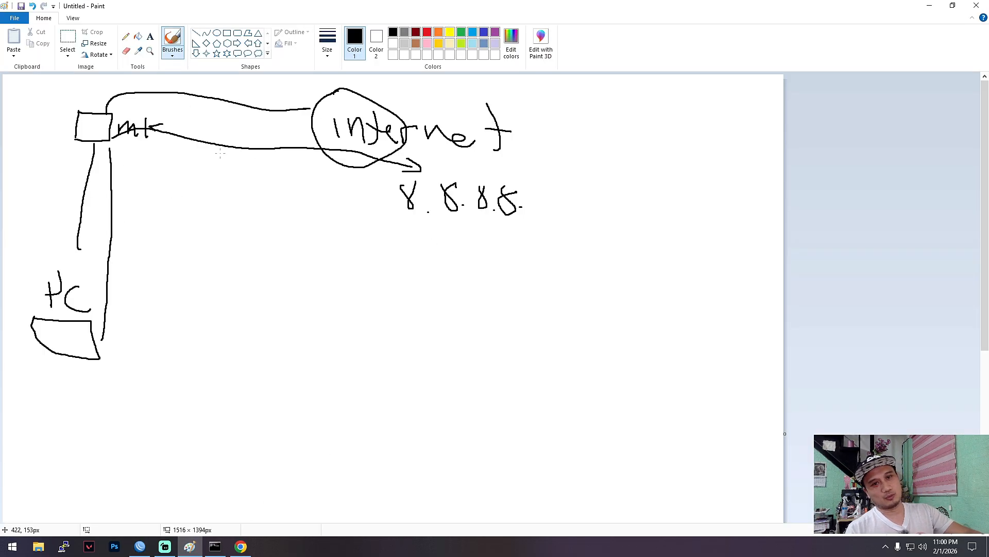
mouse_move(223, 313)
mouse_down()
mouse_move(223, 284)
mouse_move(277, 289)
mouse_move(223, 315)
mouse_up()
mouse_move(84, 129)
mouse_down()
mouse_move(116, 141)
mouse_move(234, 262)
mouse_up()
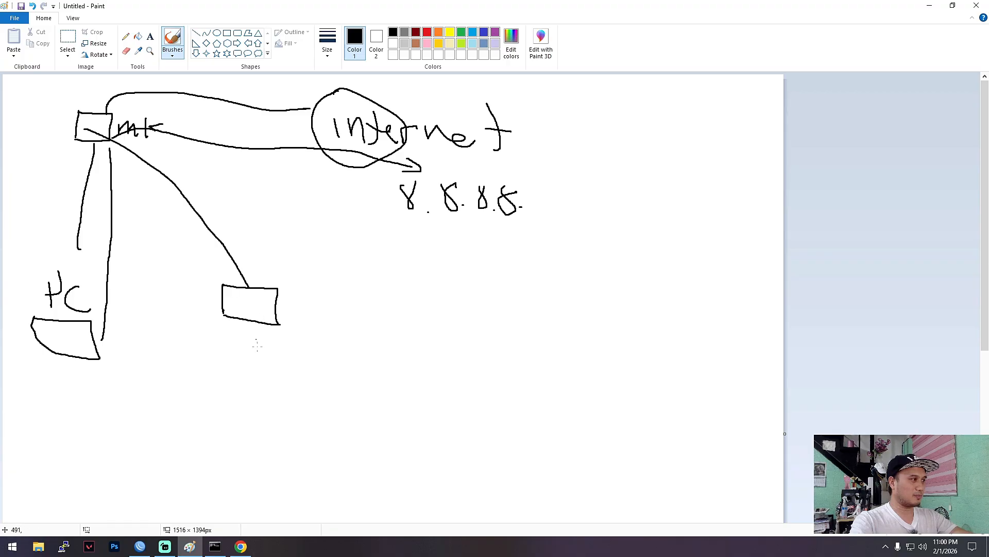
drag(299, 339, 317, 356)
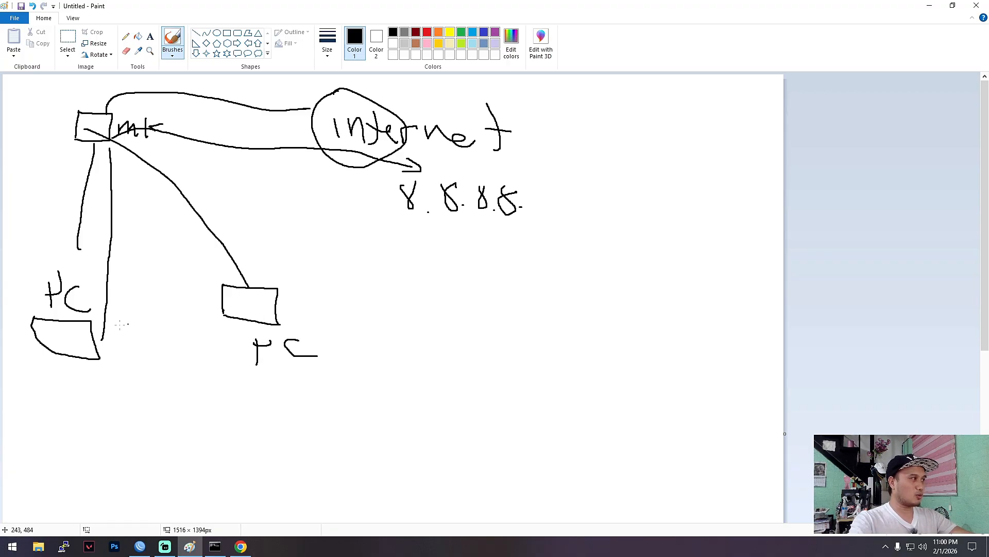
Draw freehand traffic paths between the two PCs and from the first PC to the mk router box
drag(53, 333, 66, 253)
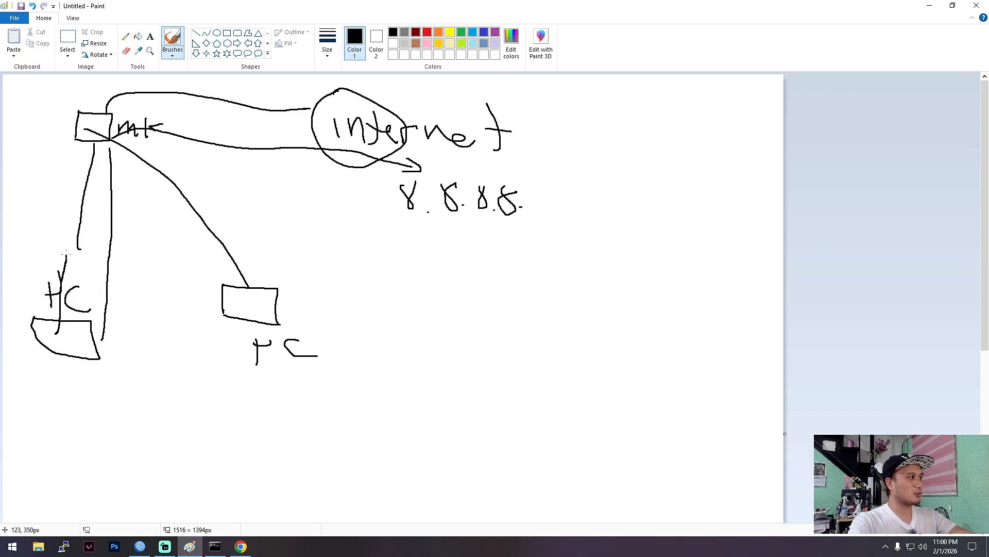
mouse_move(268, 356)
mouse_down()
mouse_move(248, 263)
mouse_move(182, 151)
mouse_move(114, 161)
mouse_move(64, 205)
mouse_move(52, 252)
mouse_up()
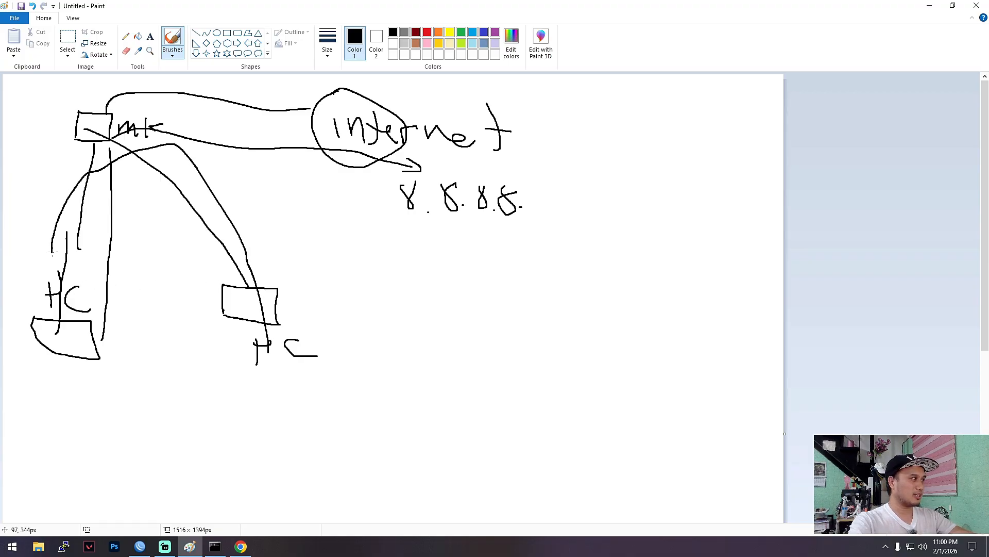
drag(74, 326, 77, 135)
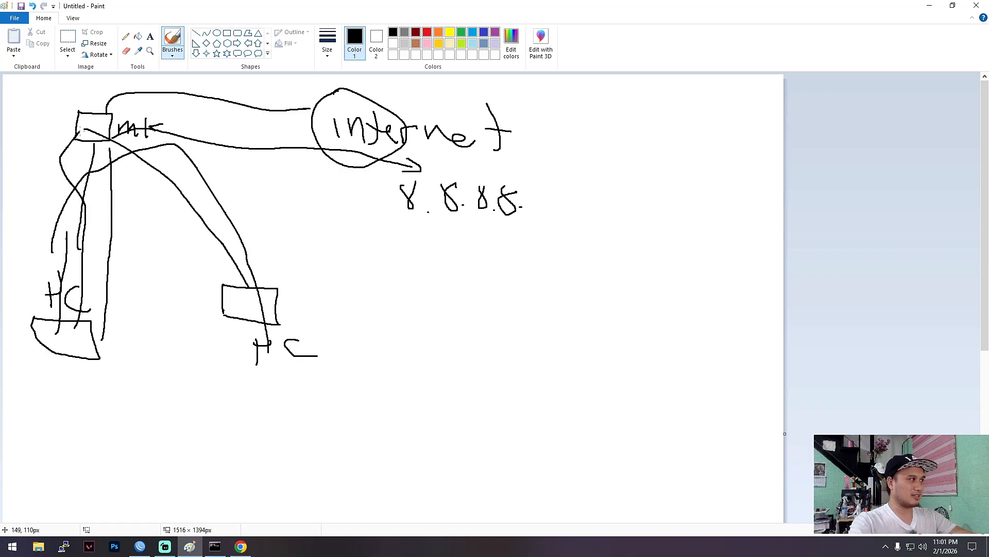
mouse_move(102, 350)
mouse_down()
mouse_move(113, 238)
mouse_move(101, 129)
mouse_up()
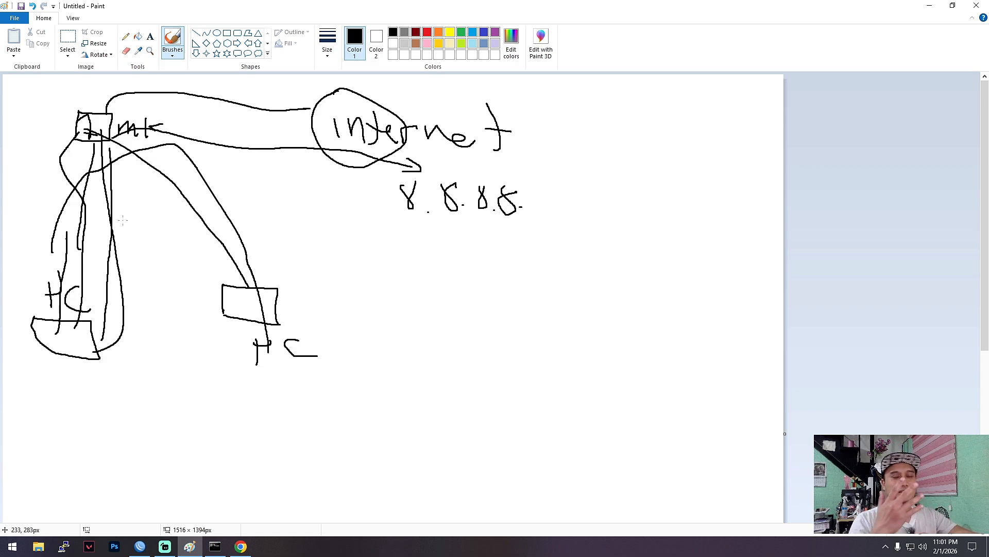
Return to WinBox, reselect input as the new rule's chain, and close the rule without saving it
click(140, 546)
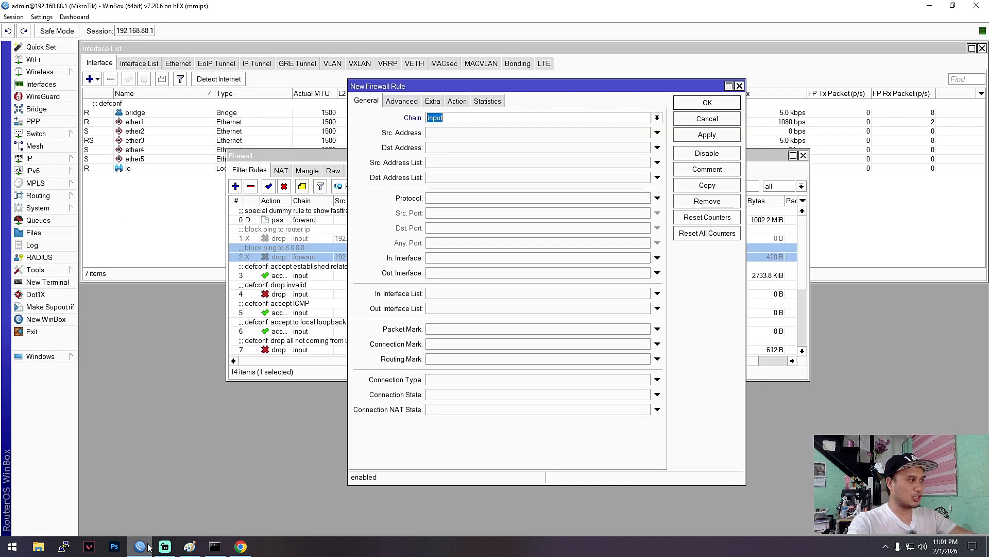
drag(532, 96, 461, 105)
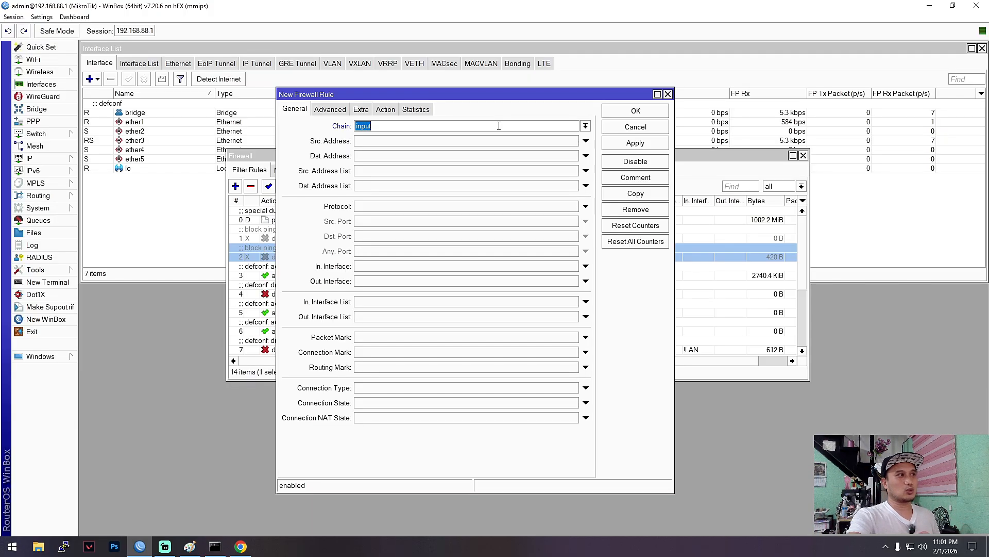
click(585, 126)
click(390, 147)
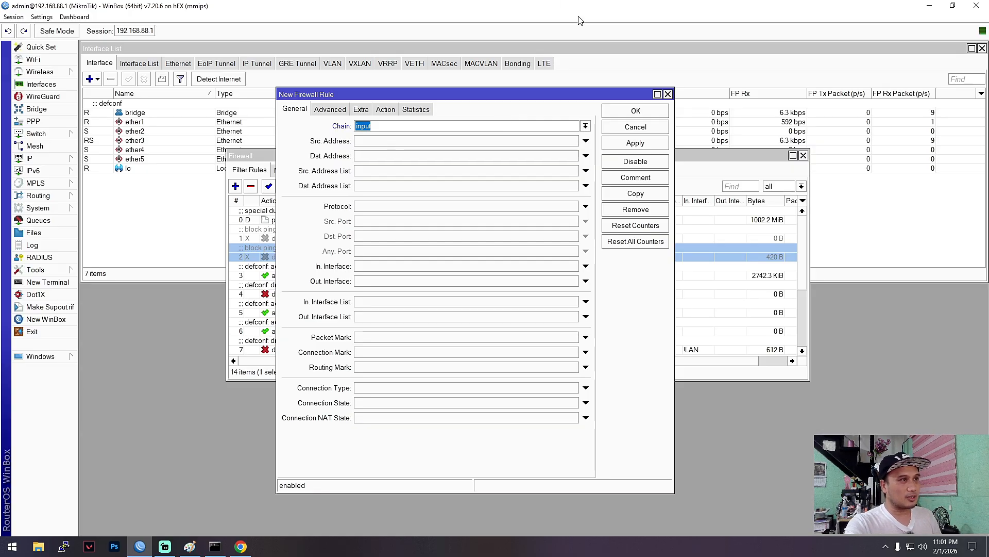
click(668, 94)
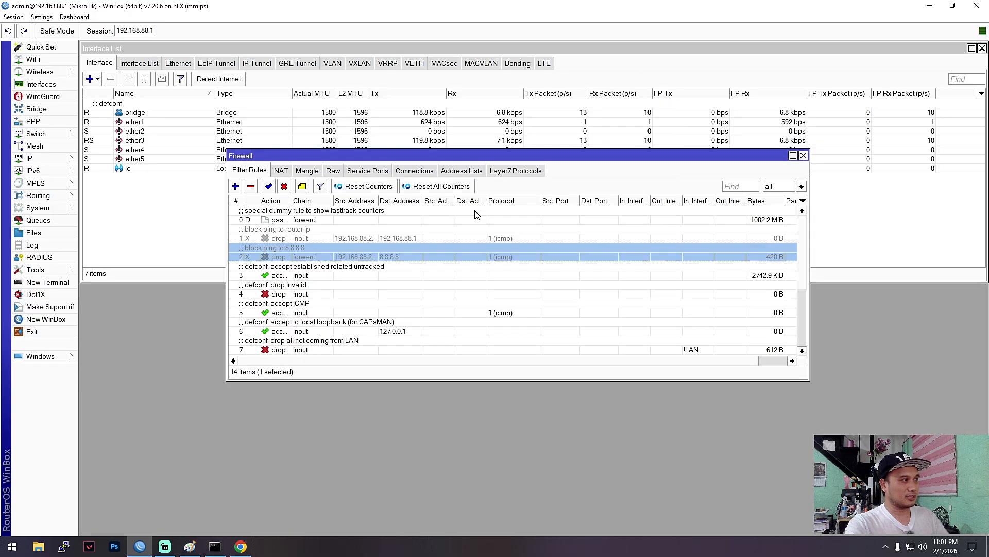
Open the filter rule commented "block ping to router ip", switch to Command Prompt and stop the running ping
double_click(300, 239)
drag(468, 101, 450, 125)
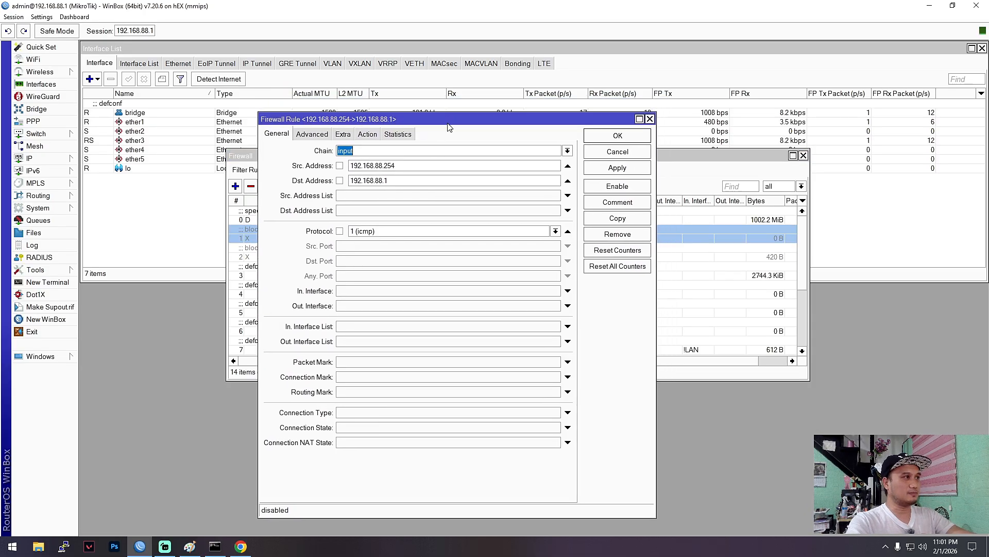
click(215, 547)
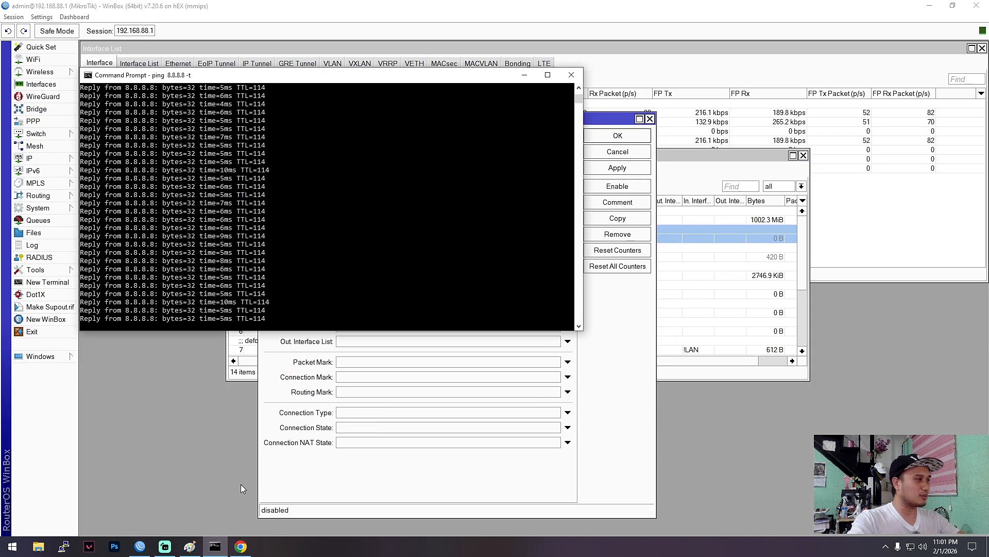
key(ctrl+c)
Clear the recalled ping command, list the PC's network addresses with ipconfig, and minimize Command Prompt
key(Up)
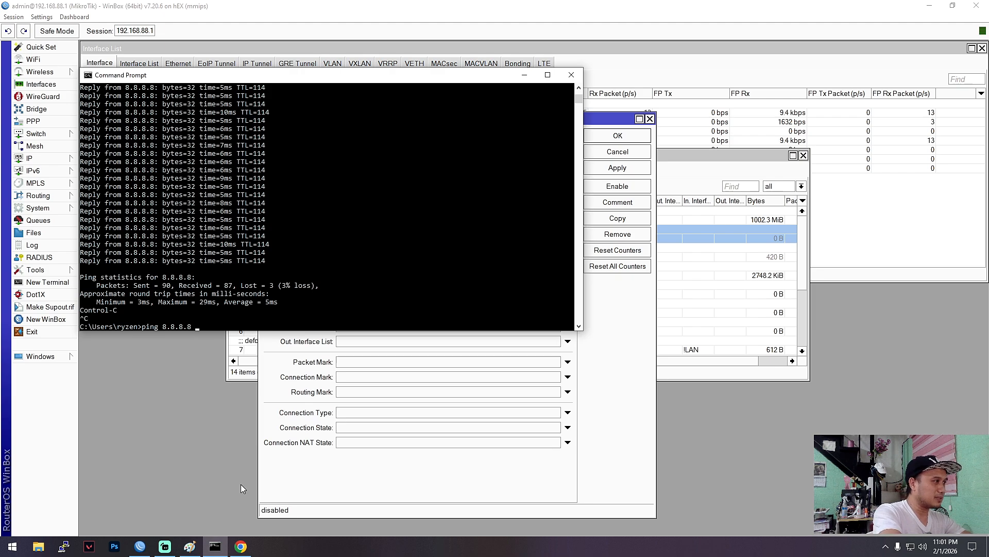
key(BackSpace)
key(BackSpace)
key(BackSpace)
key(BackSpace)
key(BackSpace)
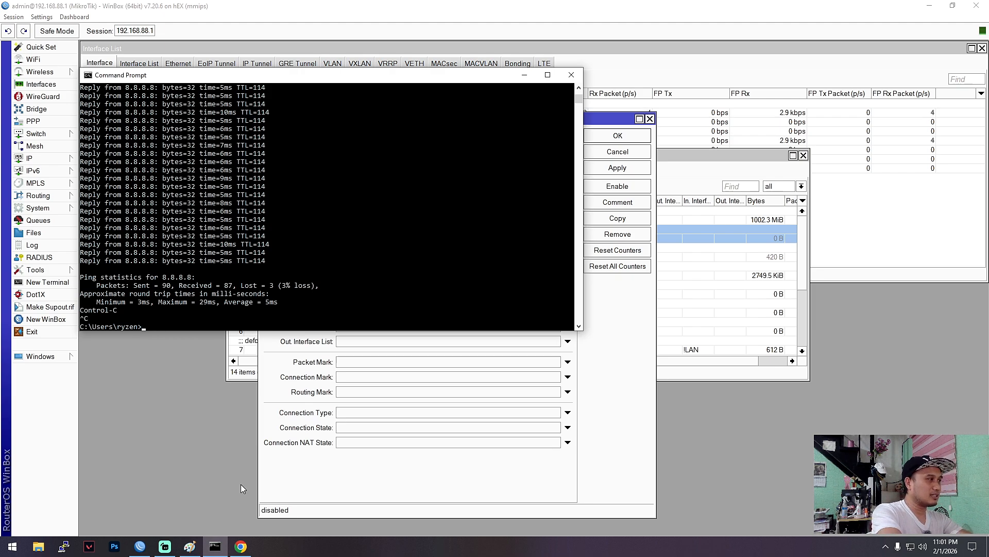
text(ipconfig)
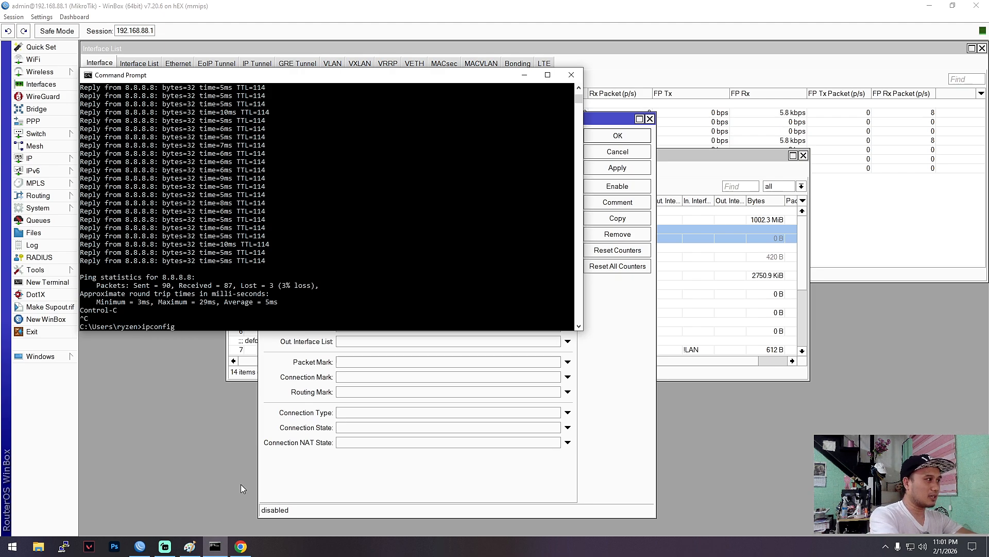
key(Return)
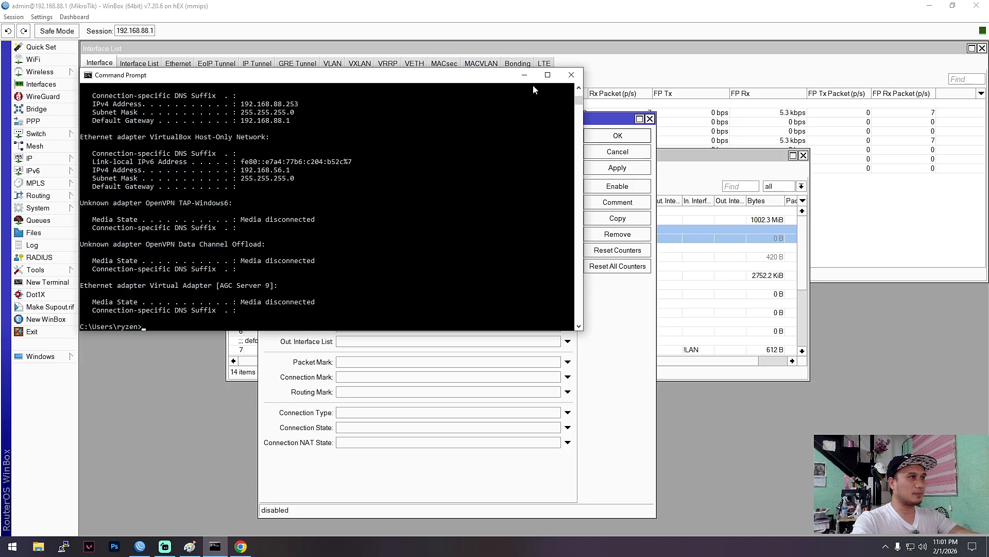
click(525, 74)
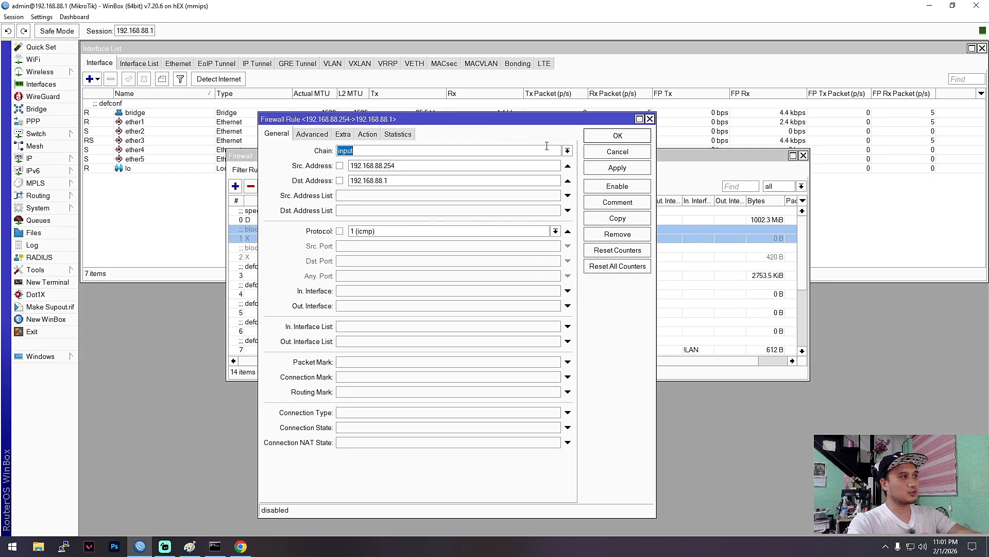
Switch to Paint and draw a freehand traffic line between the first PC and the mk router box
click(189, 546)
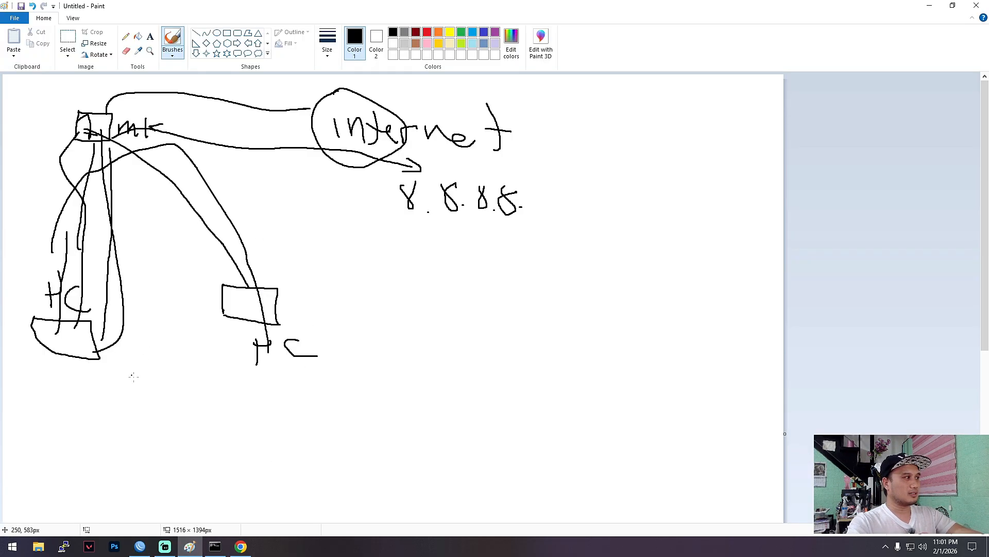
drag(68, 390, 81, 111)
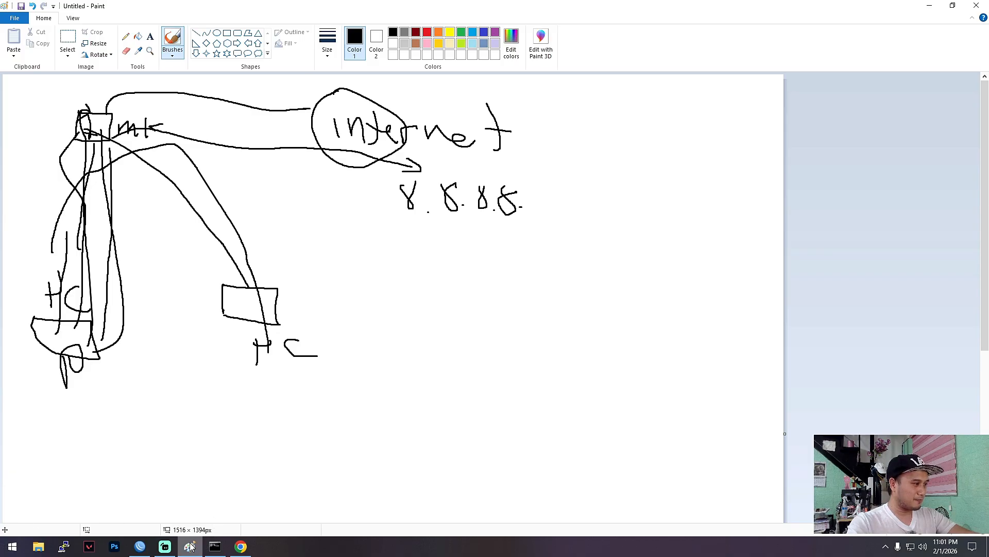
Return to WinBox, reselect input as the open rule's chain, and set its source address to 192.168.88.253
click(139, 546)
drag(431, 126, 470, 132)
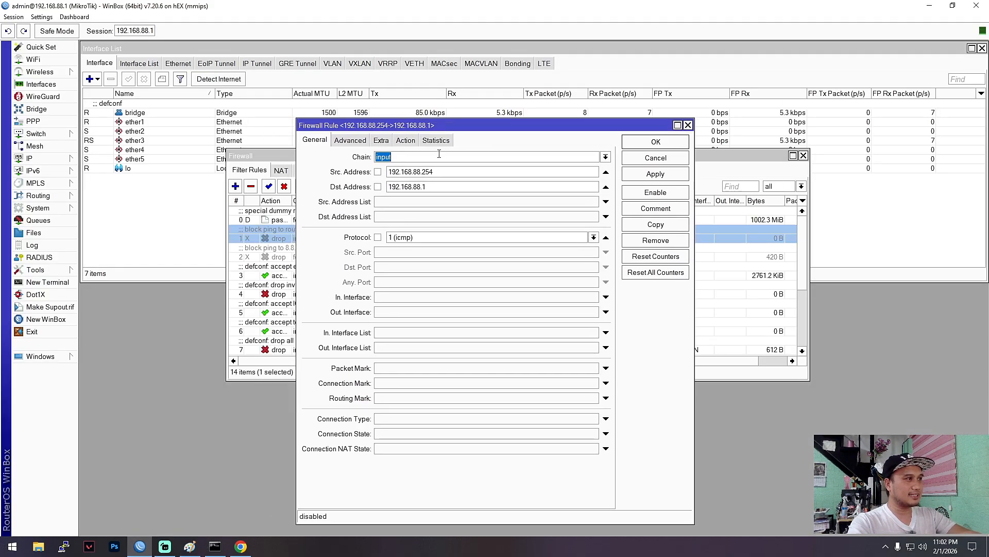
click(605, 156)
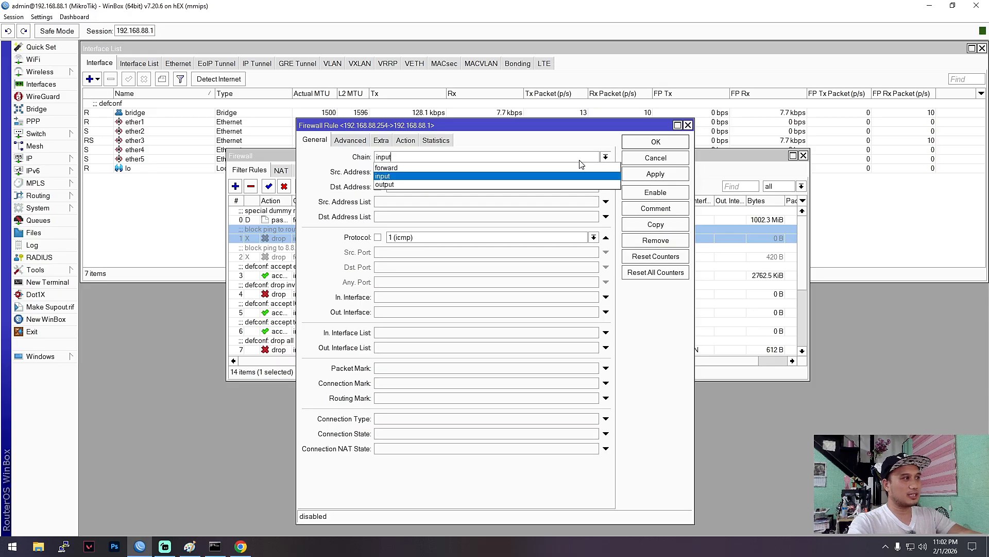
click(441, 177)
click(446, 173)
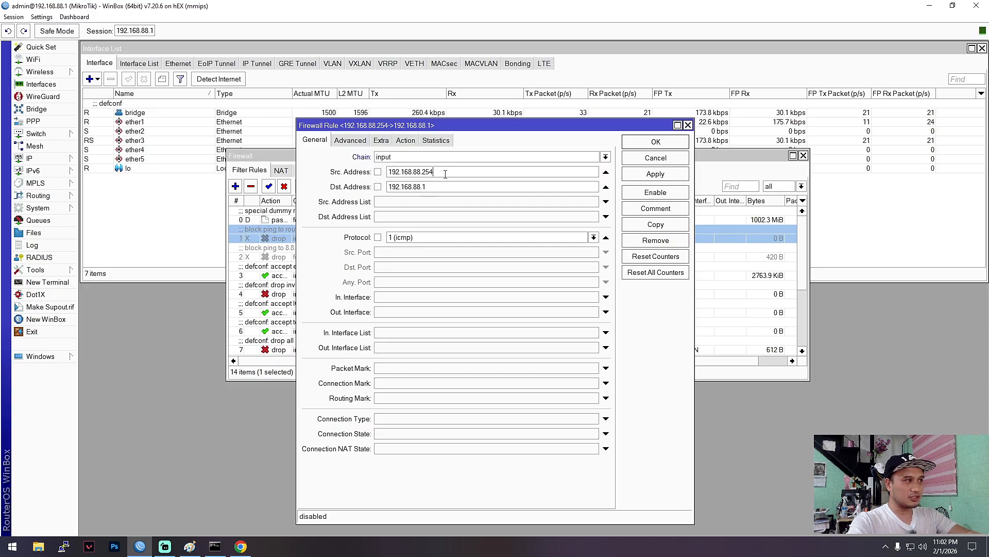
text(3)
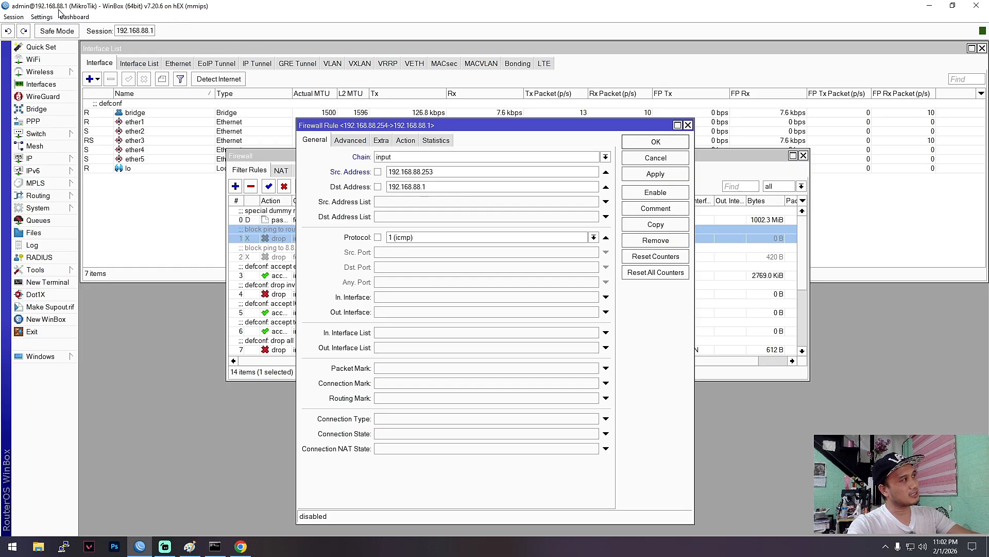
drag(477, 126, 448, 134)
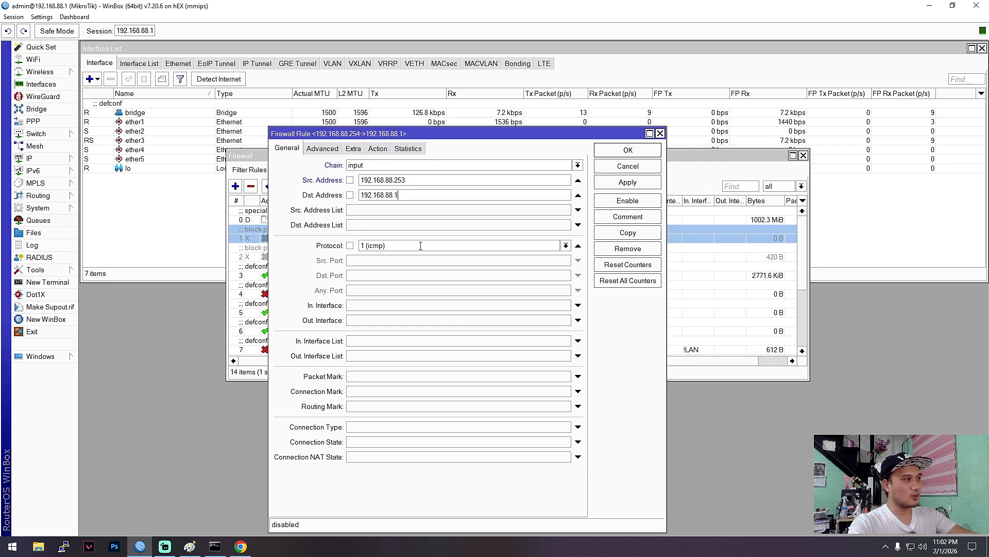
Look through the rule's protocol choices while keeping icmp, and review its action setting
click(567, 247)
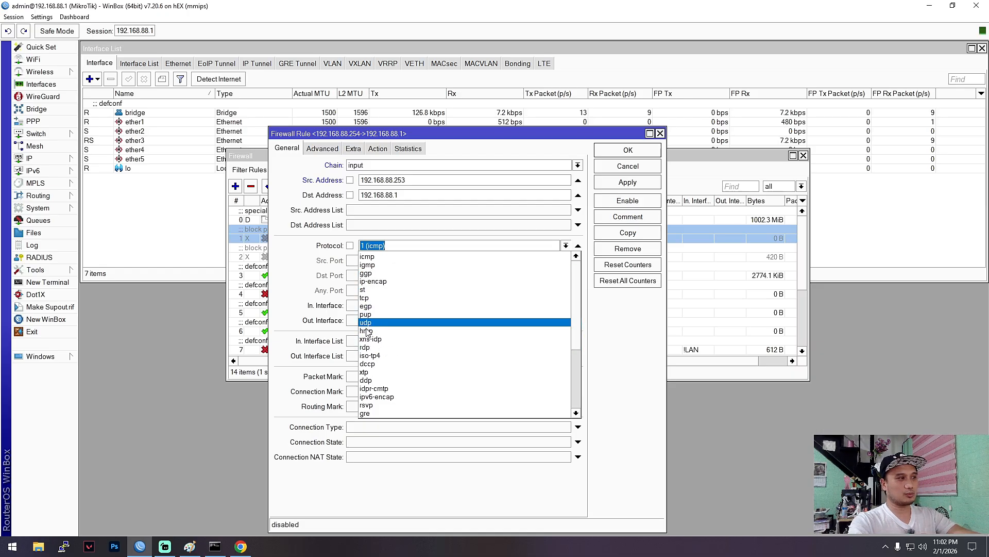
click(383, 248)
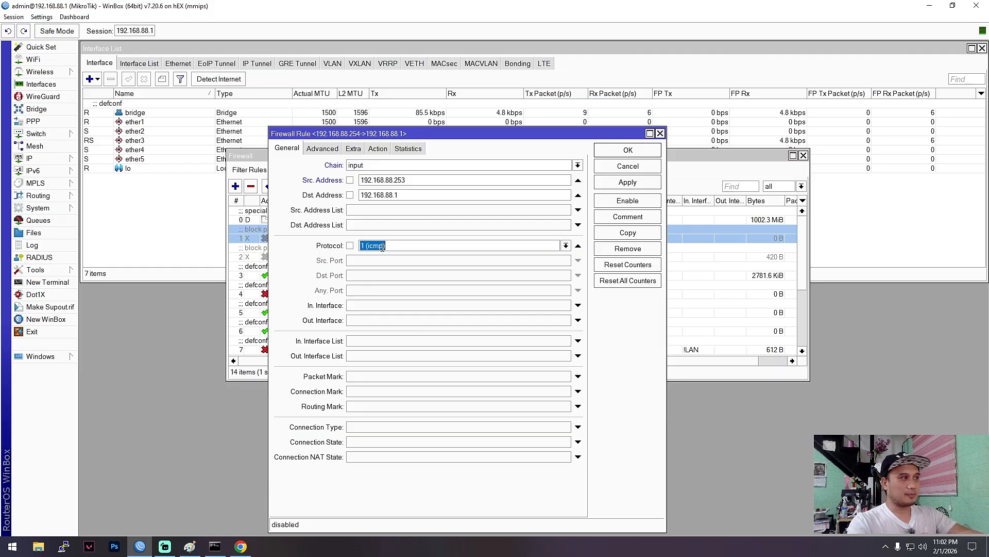
click(378, 149)
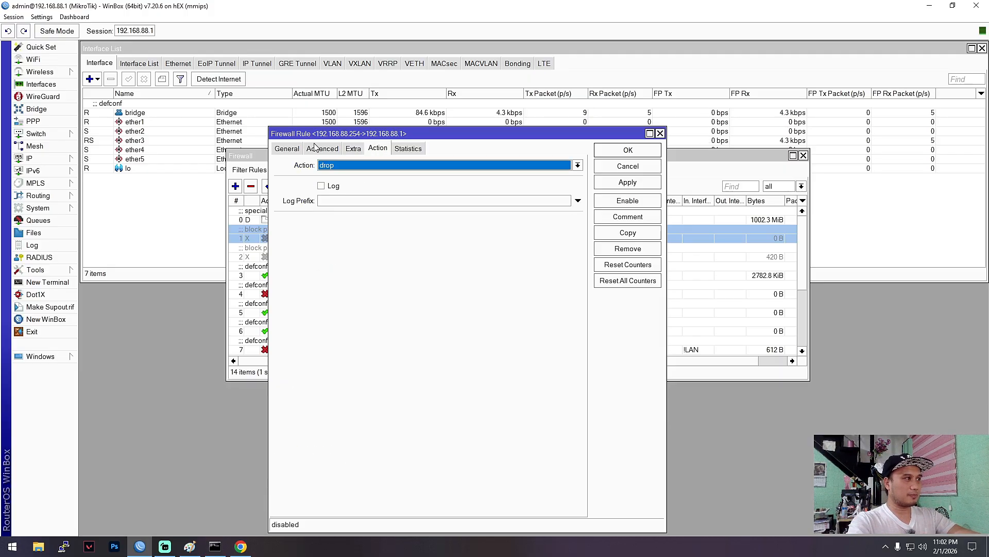
click(283, 153)
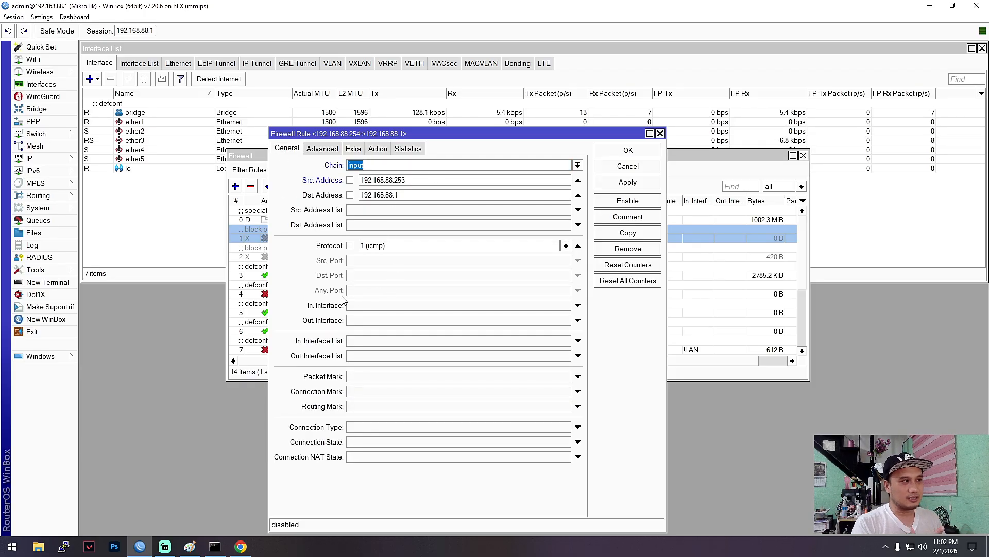
Switch to Command Prompt, test a ping to 192.168.88.1, and start a continuous one with ping 192.168.88.1 -t
click(215, 546)
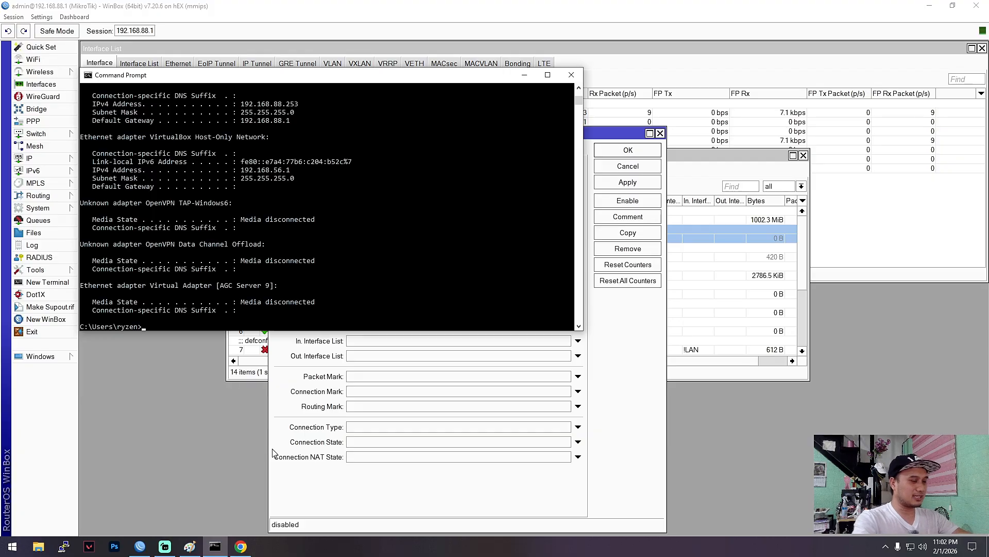
text(ping 192.168.88.1)
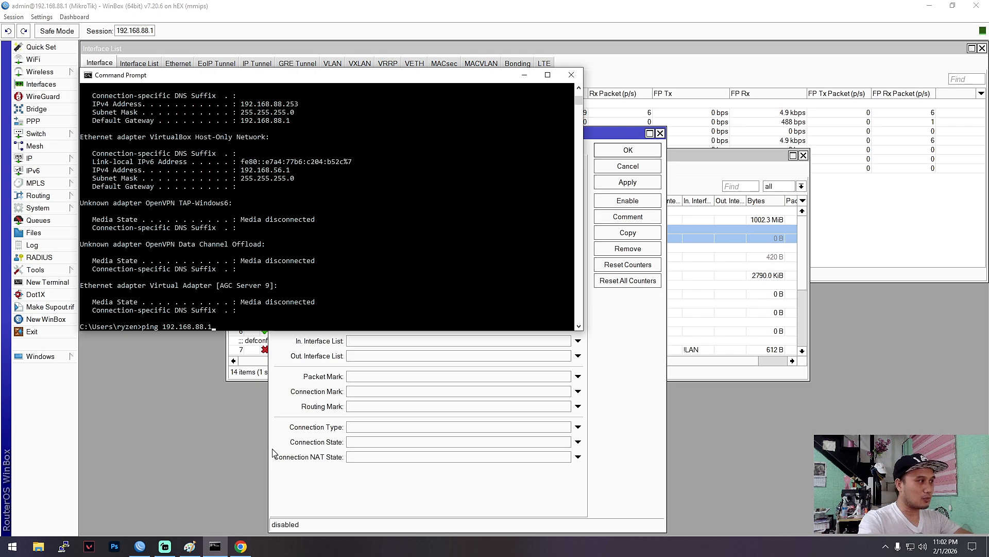
key(Return)
key(ctrl+c)
key(Up)
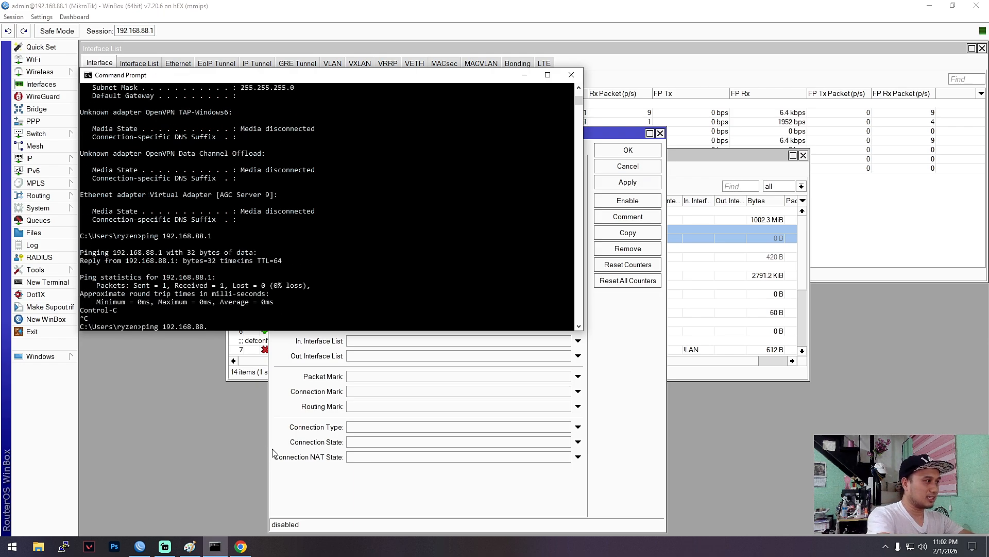
text(1)
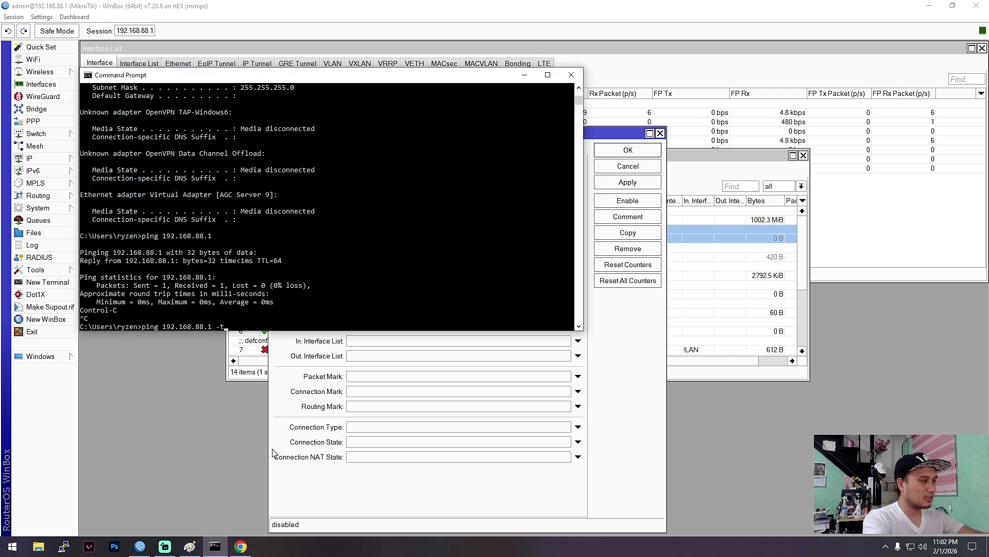
text( -t)
key(Return)
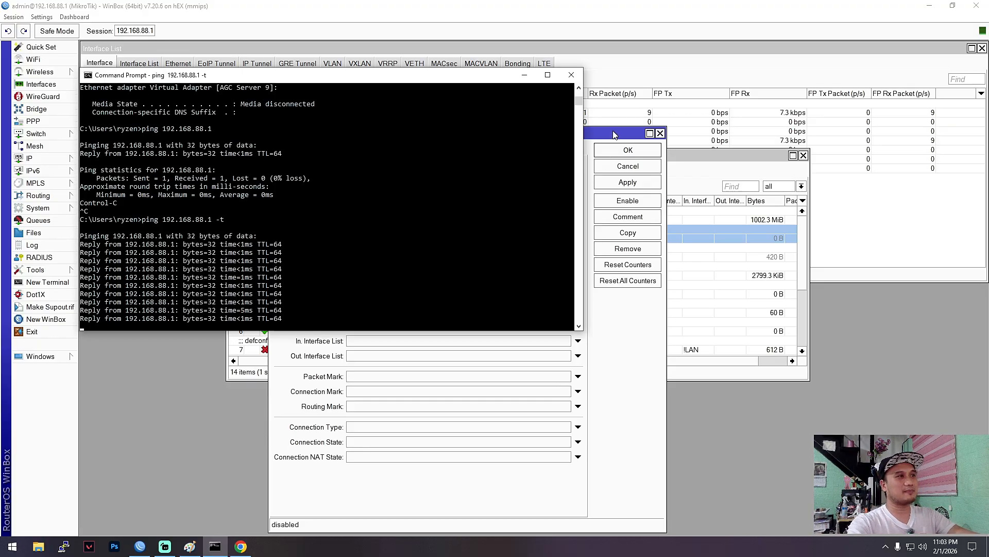
Return to WinBox, save the edited "block ping to router ip" rule and enable it
click(583, 144)
drag(457, 135, 497, 134)
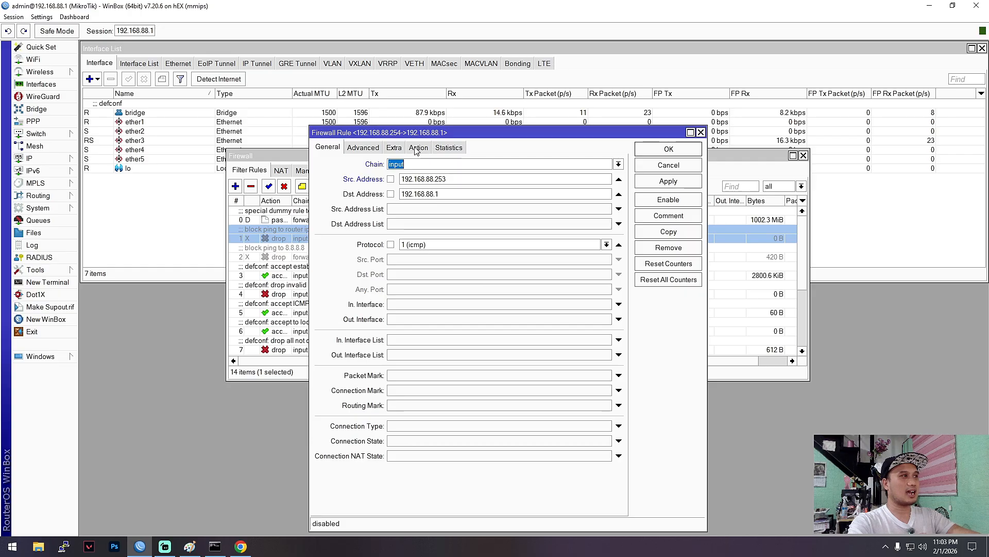
click(419, 147)
click(329, 149)
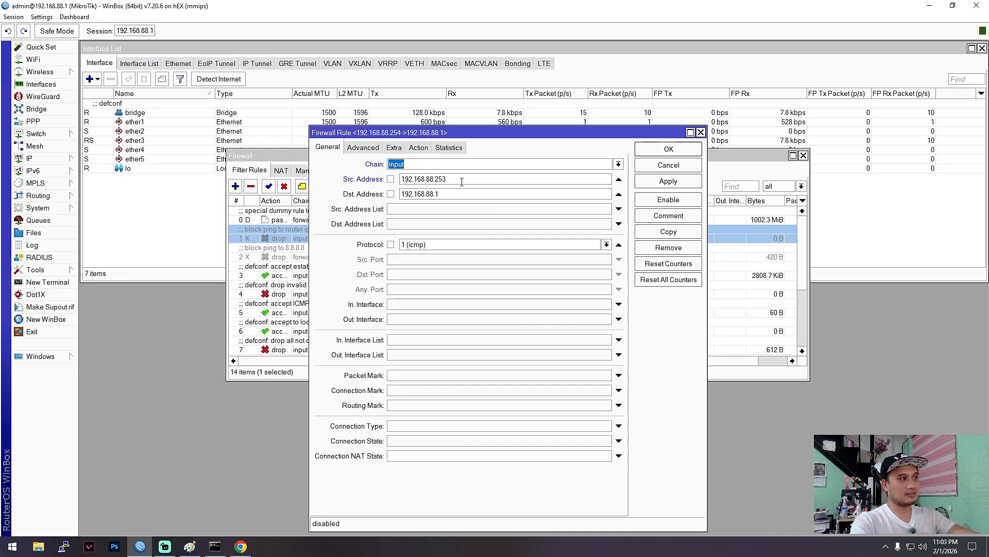
click(669, 181)
click(419, 148)
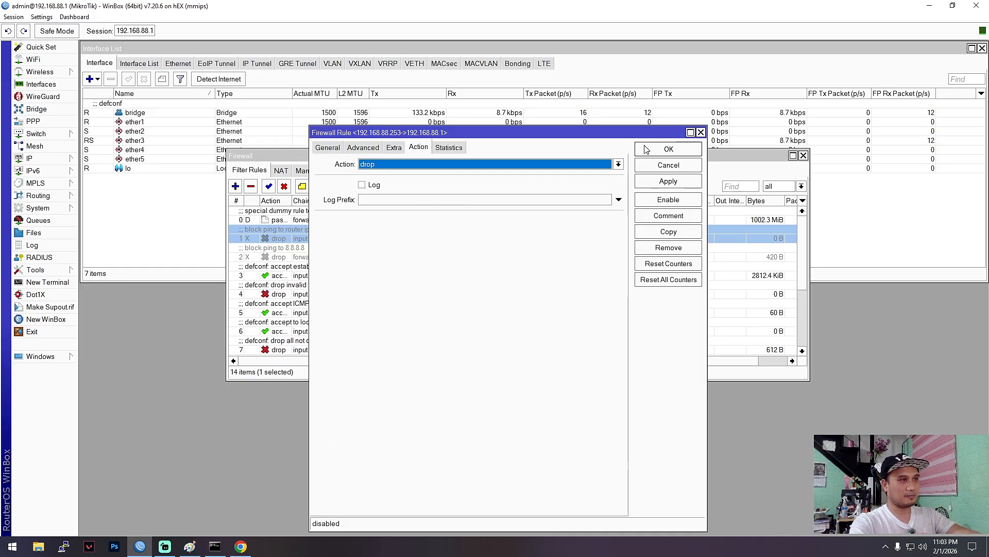
click(668, 149)
drag(551, 155, 579, 159)
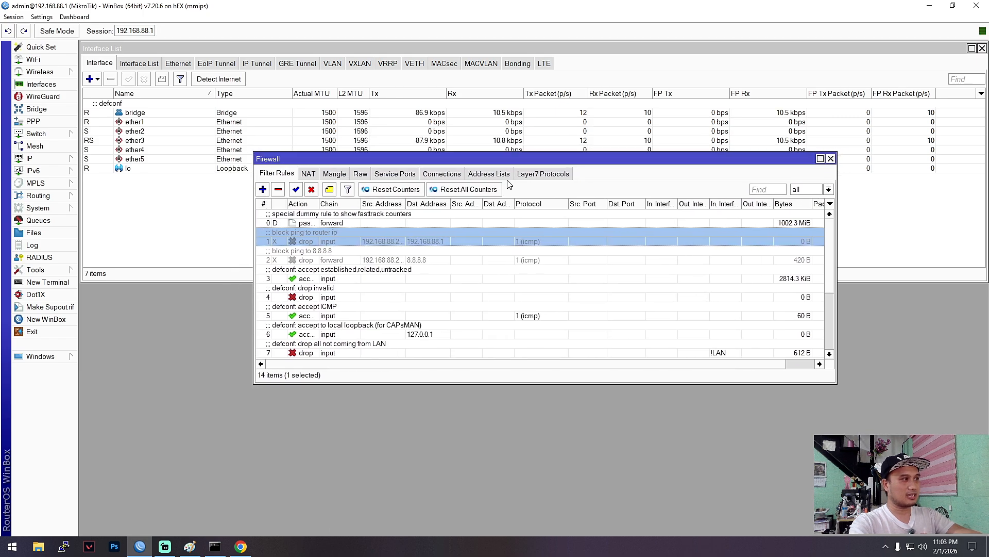
click(296, 189)
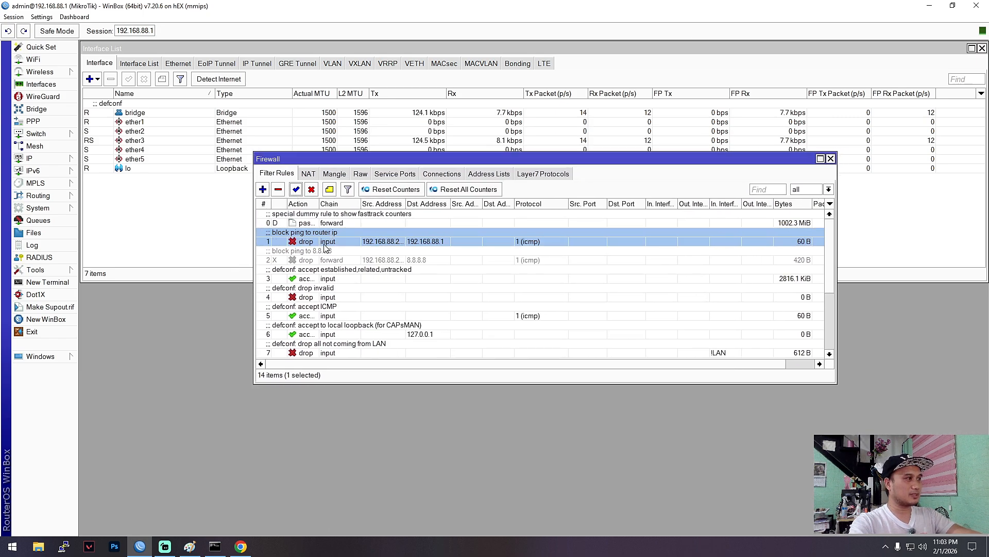
Check the continuous ping to 192.168.88.1 in Command Prompt and return to WinBox
click(215, 547)
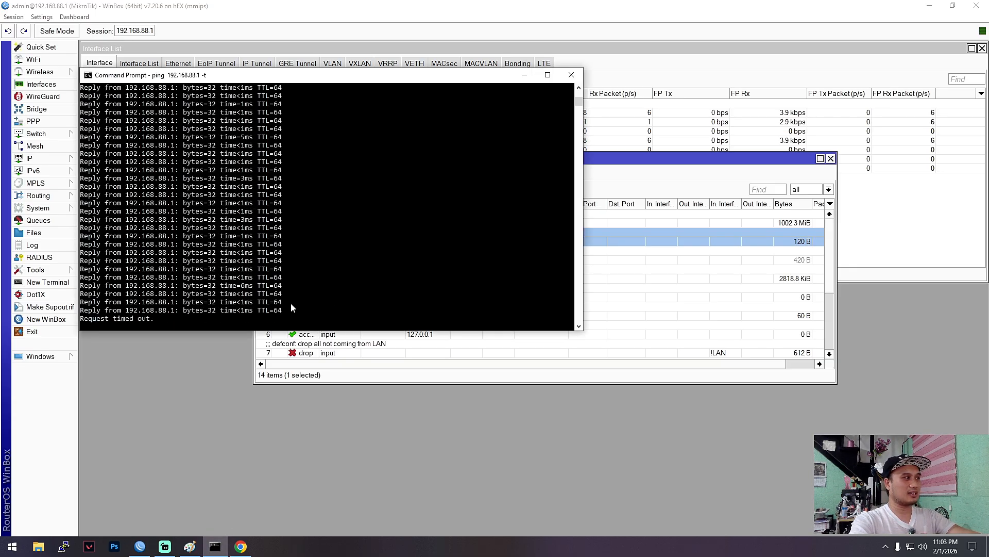
click(839, 11)
double_click(839, 11)
drag(836, 14, 691, 43)
click(808, 36)
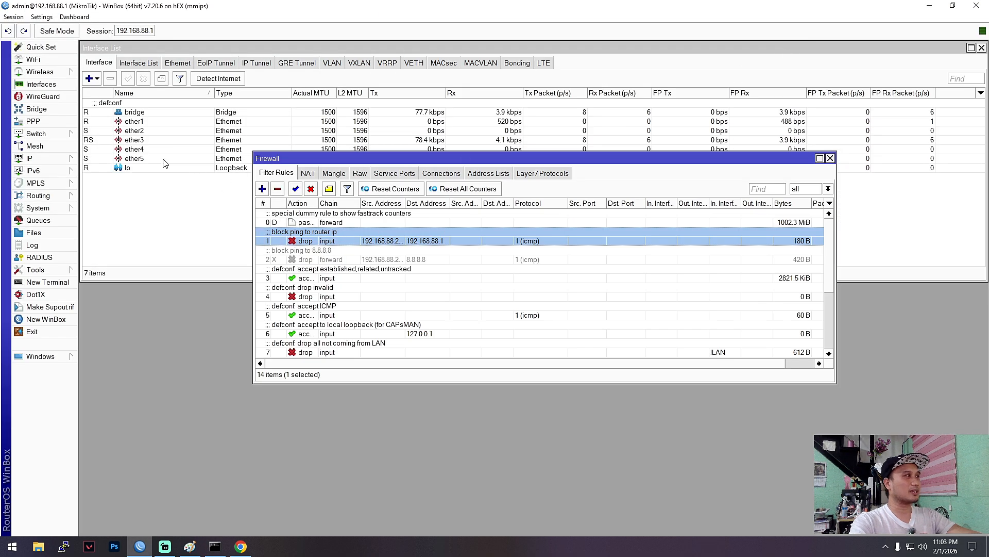
Open the router's IP address list to examine the address of each interface, and close it
click(31, 159)
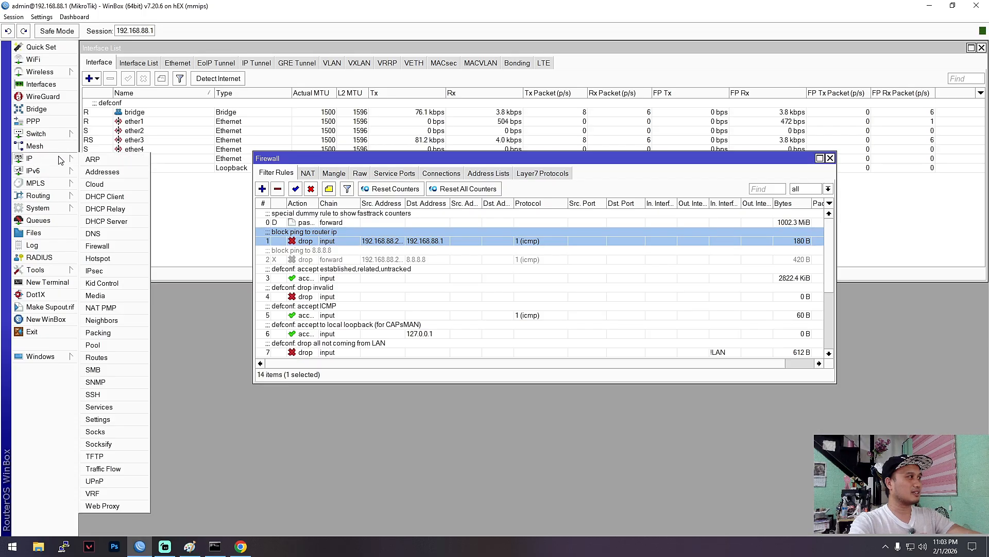
click(98, 171)
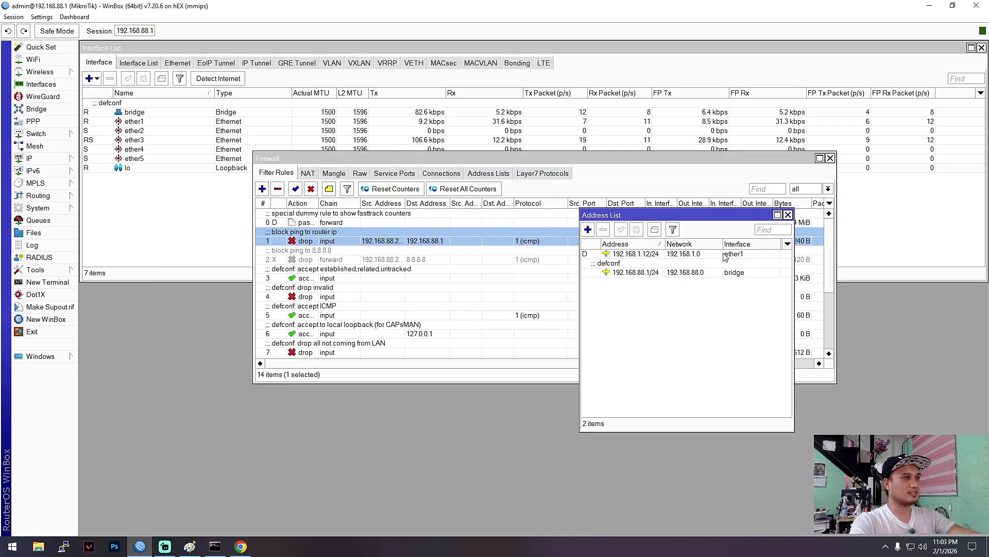
click(788, 214)
Reposition the Firewall window and bring up Command Prompt again to examine the replies from the router
drag(689, 158, 673, 190)
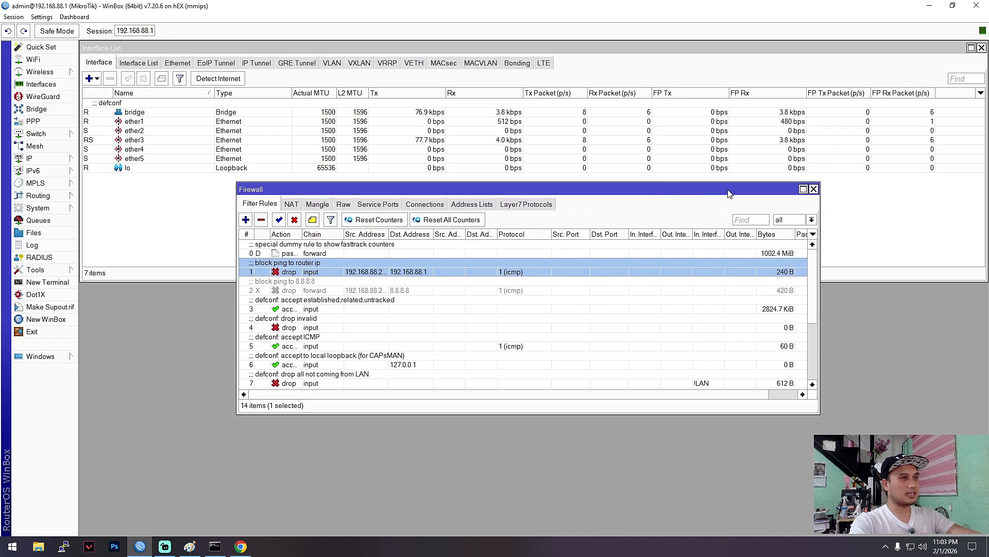
drag(448, 185, 401, 177)
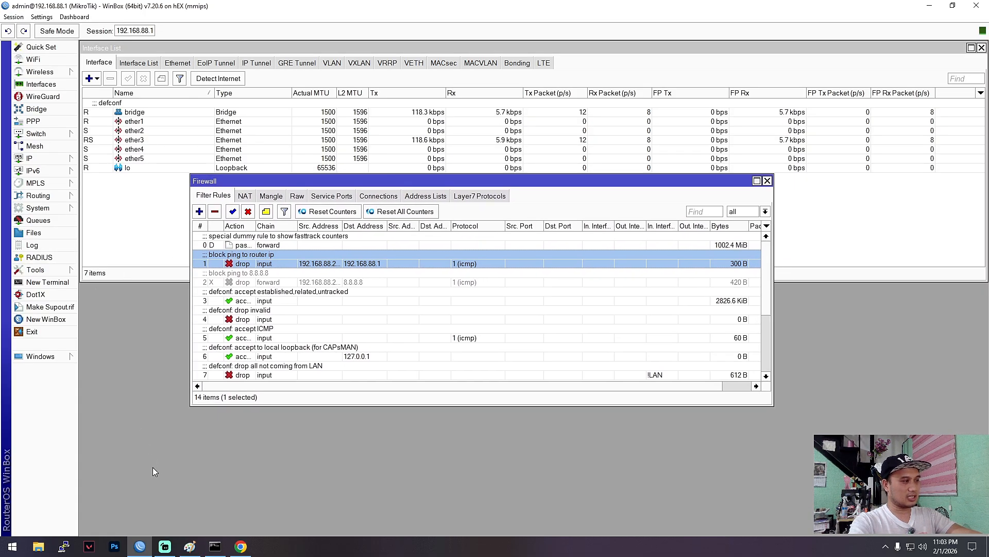
click(215, 546)
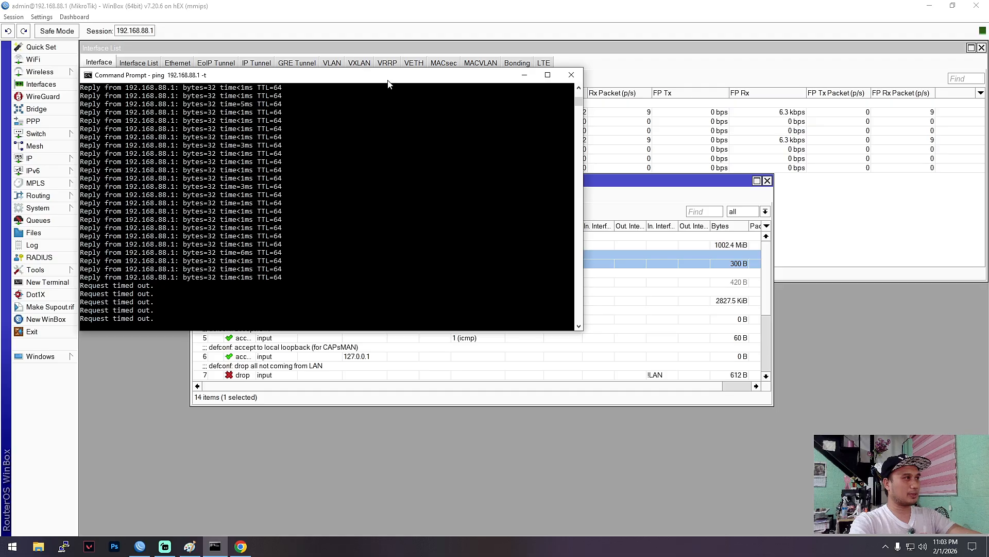
Return to WinBox, open the "block ping to router ip" rule, examine its general settings and protocol options, and close it
click(598, 191)
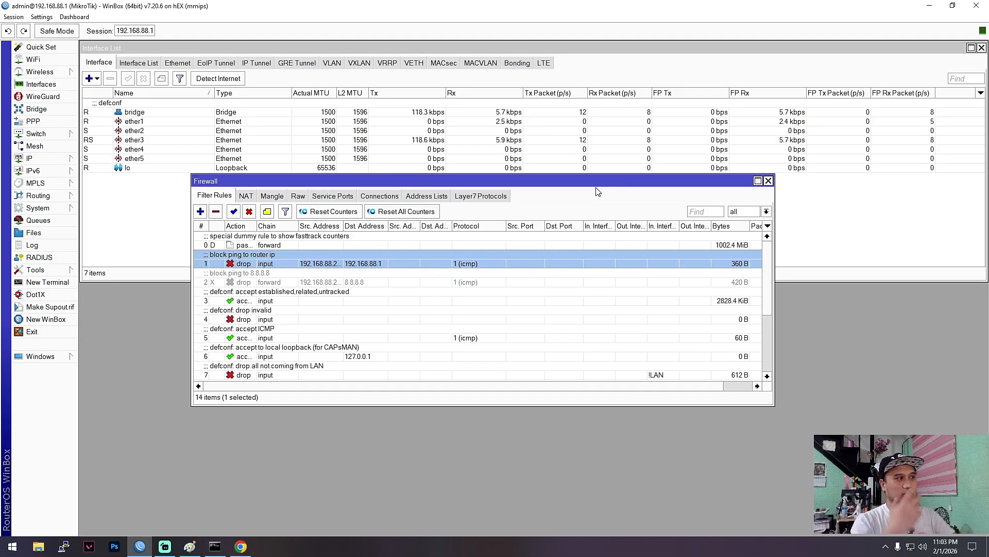
double_click(293, 264)
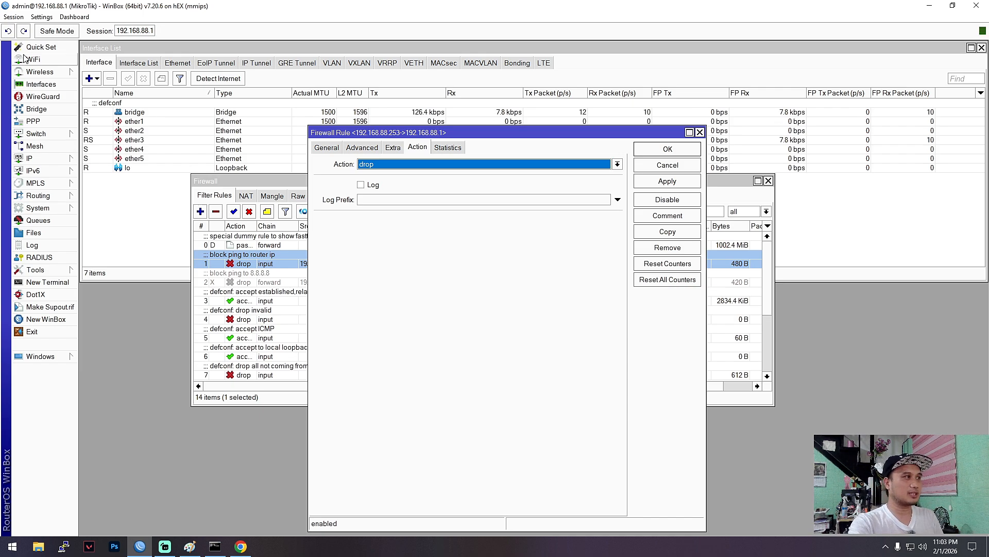
click(324, 149)
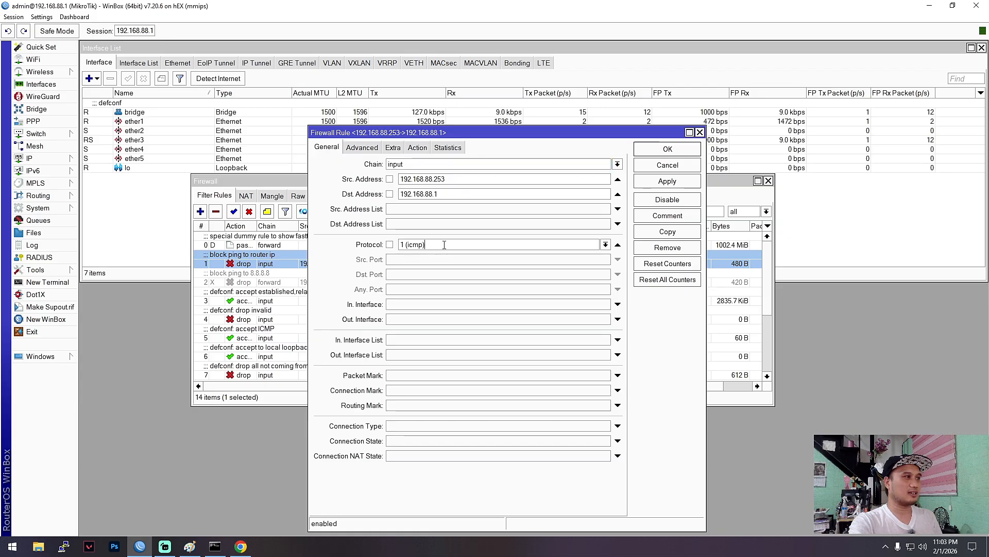
click(606, 244)
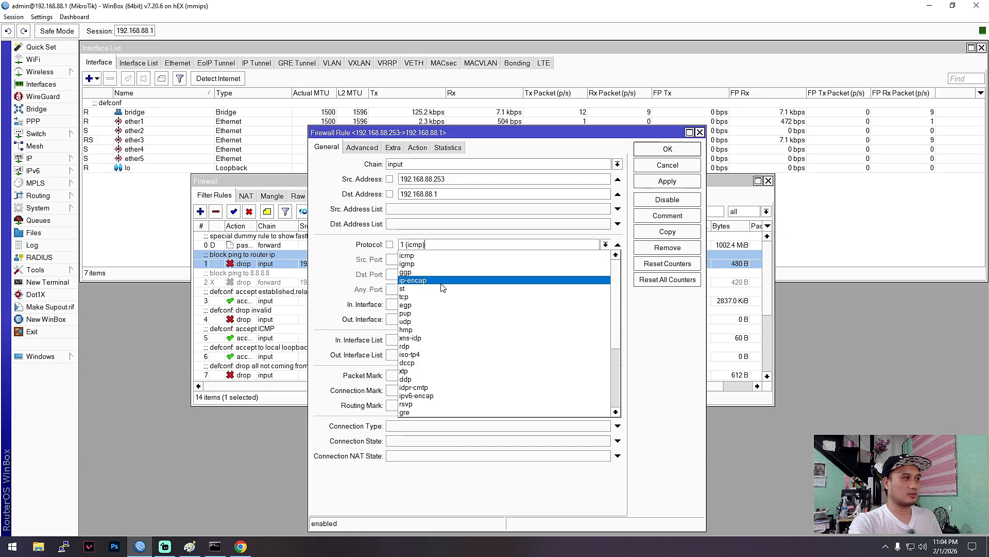
click(335, 261)
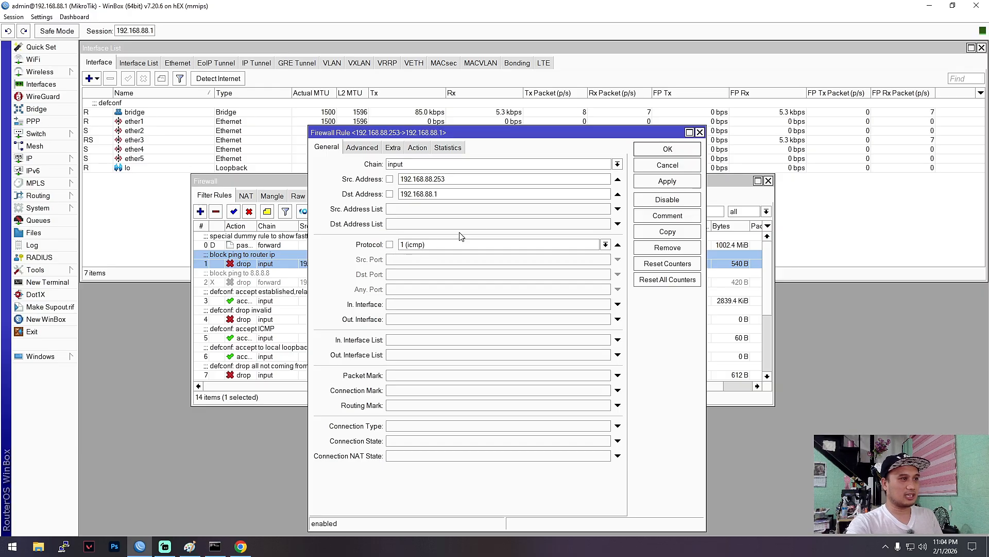
click(680, 151)
Disable the "block ping to router ip" rule, check the continuous ping to 192.168.88.1 in Command Prompt, and return to the Firewall window
click(214, 546)
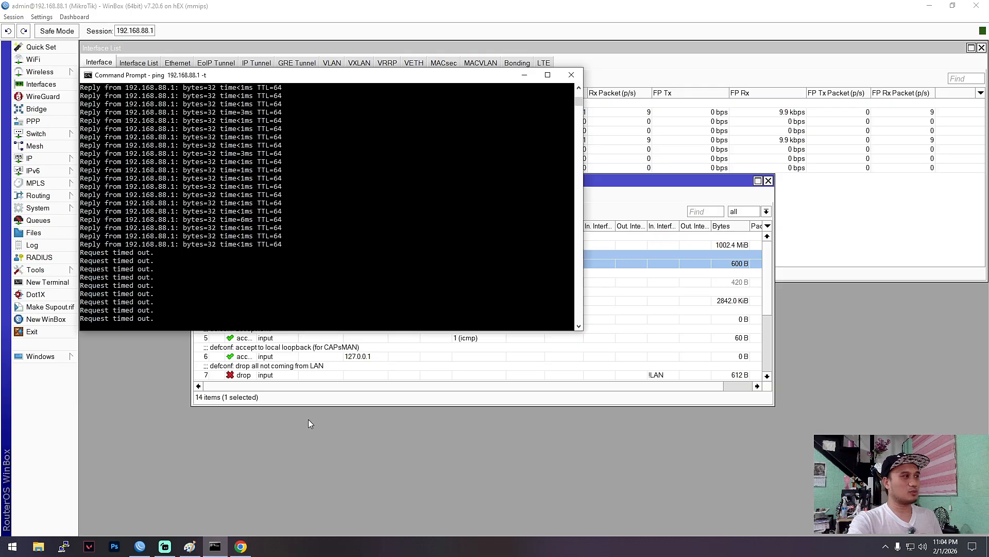
drag(645, 183, 811, 213)
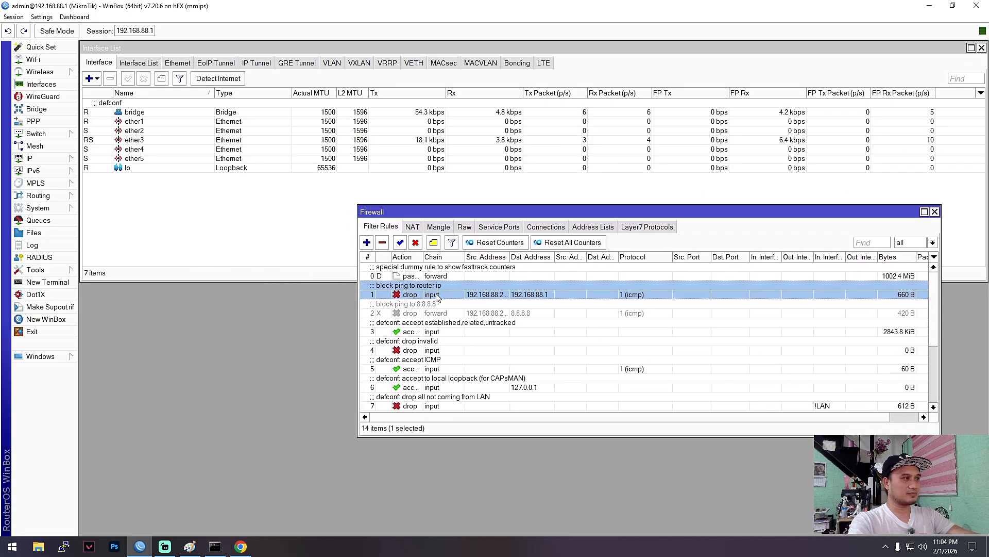
click(415, 242)
click(215, 546)
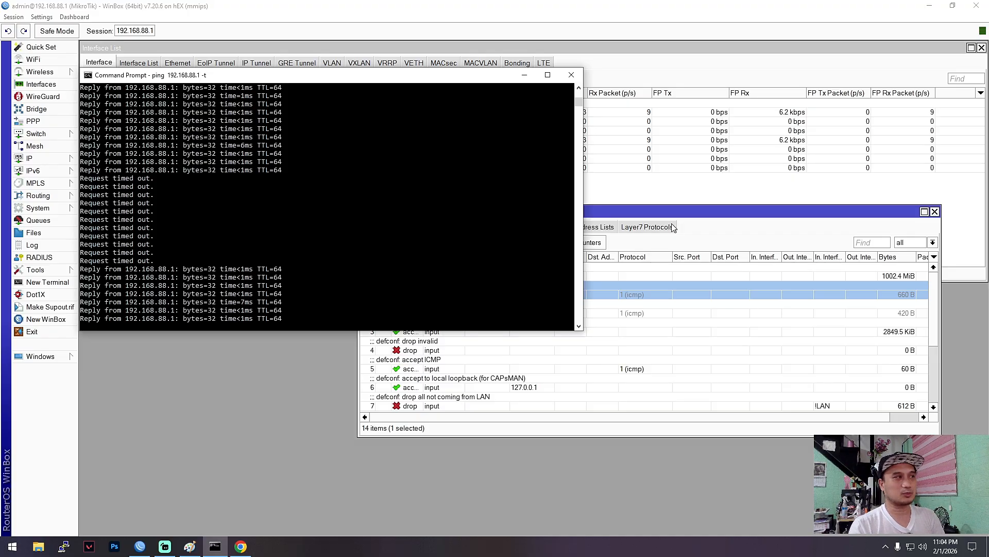
click(525, 78)
drag(577, 210, 439, 211)
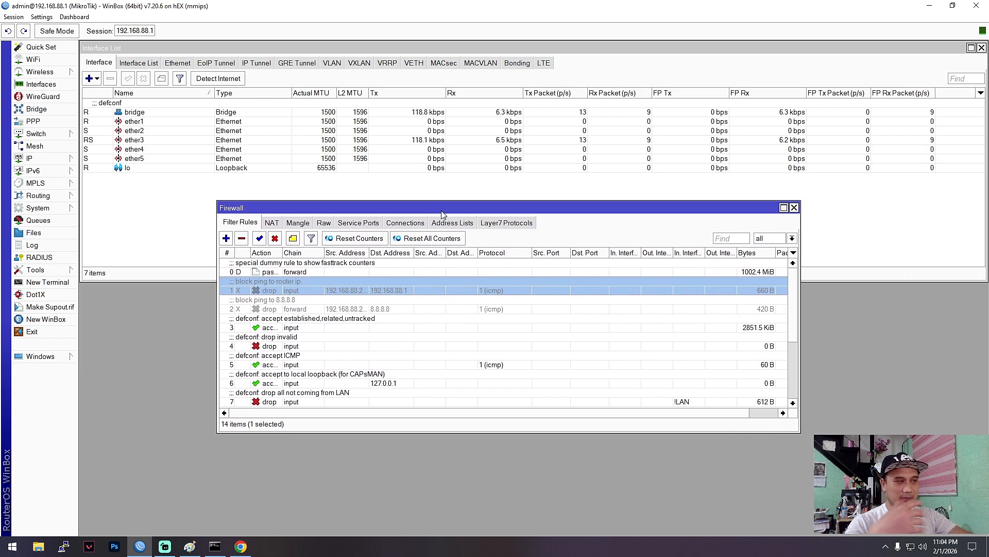
click(226, 238)
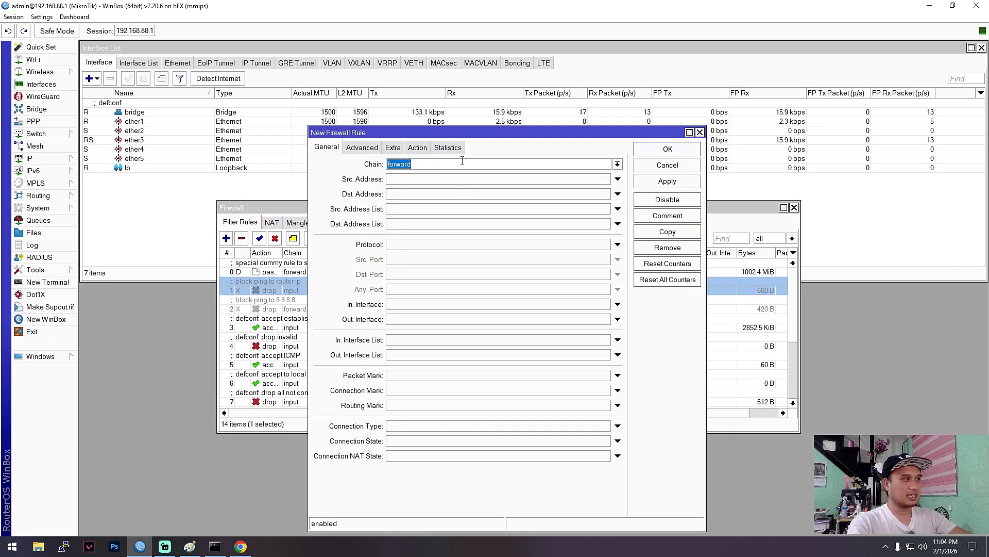
click(617, 164)
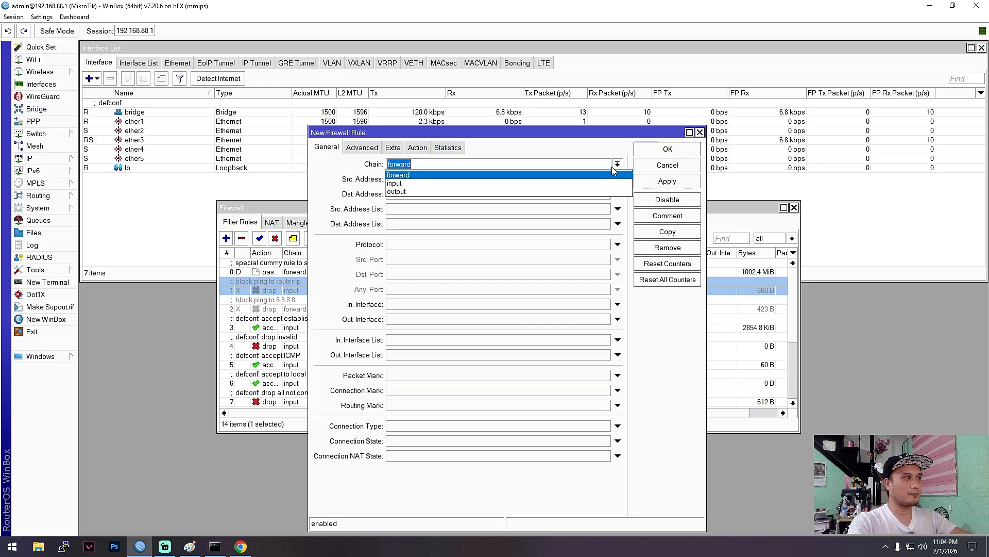
click(399, 191)
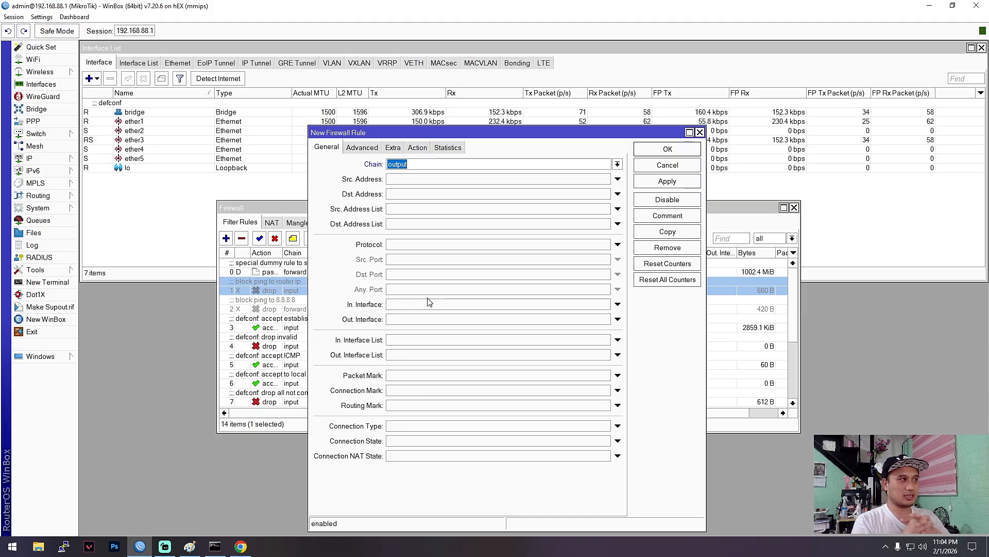
Switch to Paint and draw freehand circles around the MikroTik router and the 8.8.8.8 address in the network sketch
click(190, 547)
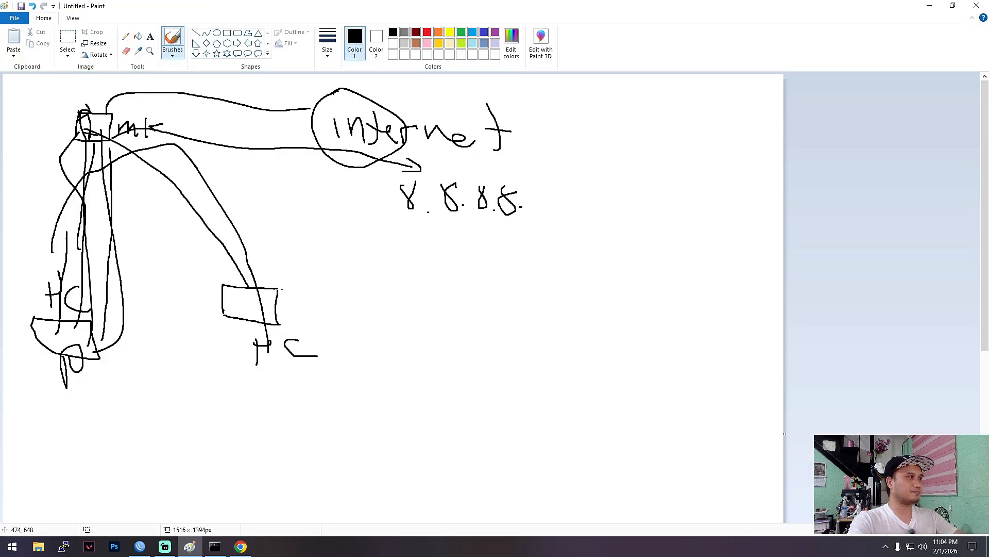
mouse_move(118, 113)
mouse_down()
mouse_move(63, 99)
mouse_move(82, 157)
mouse_move(150, 133)
mouse_move(122, 102)
mouse_up()
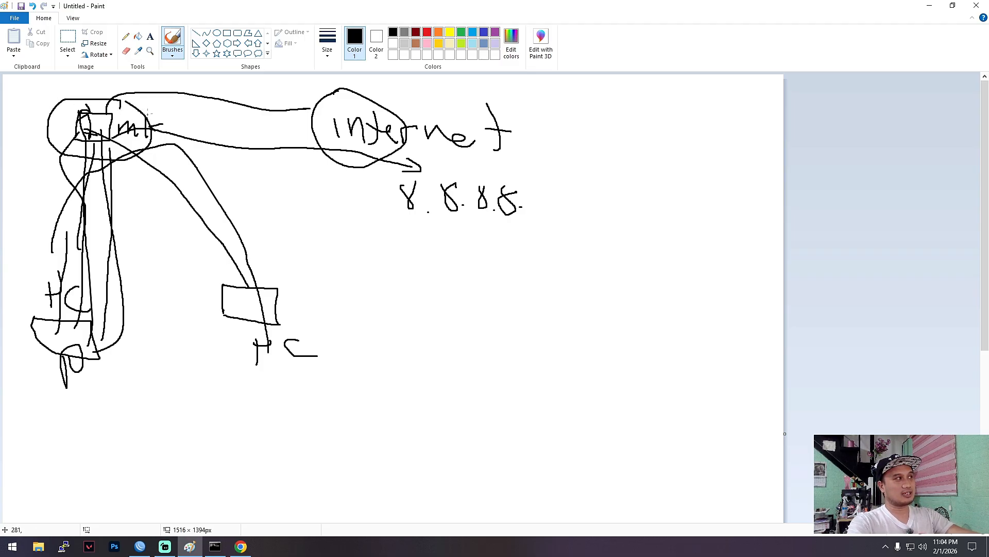
mouse_move(90, 96)
mouse_down()
mouse_move(51, 153)
mouse_move(145, 135)
mouse_move(116, 91)
mouse_move(44, 100)
mouse_up()
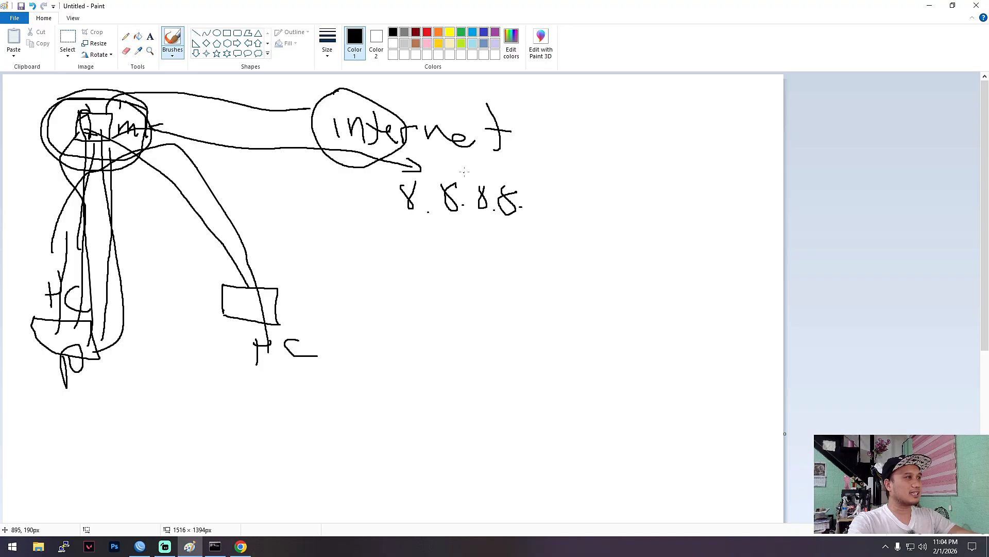
mouse_move(428, 173)
mouse_down()
mouse_move(377, 188)
mouse_move(520, 204)
mouse_move(402, 171)
mouse_up()
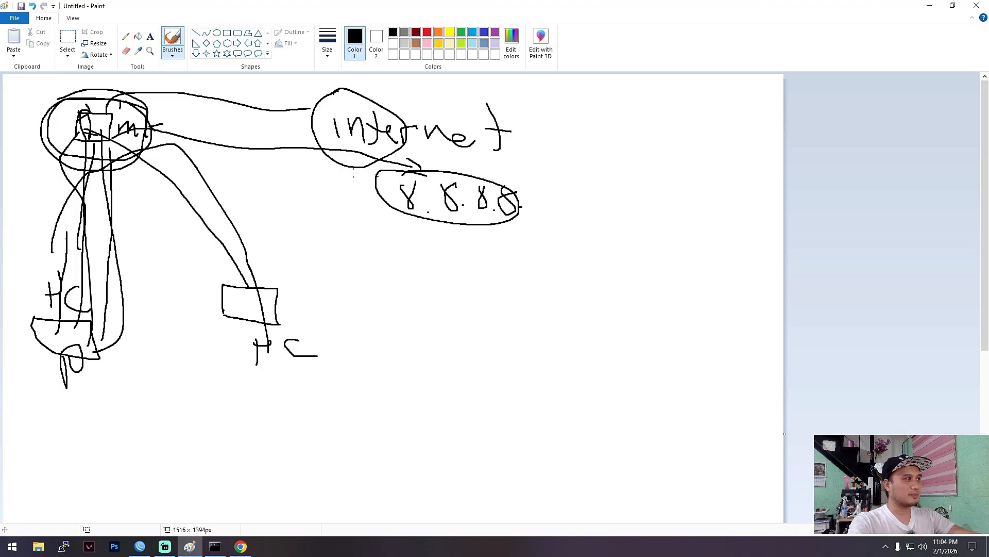
mouse_move(73, 131)
mouse_down()
mouse_move(131, 132)
mouse_move(80, 117)
mouse_up()
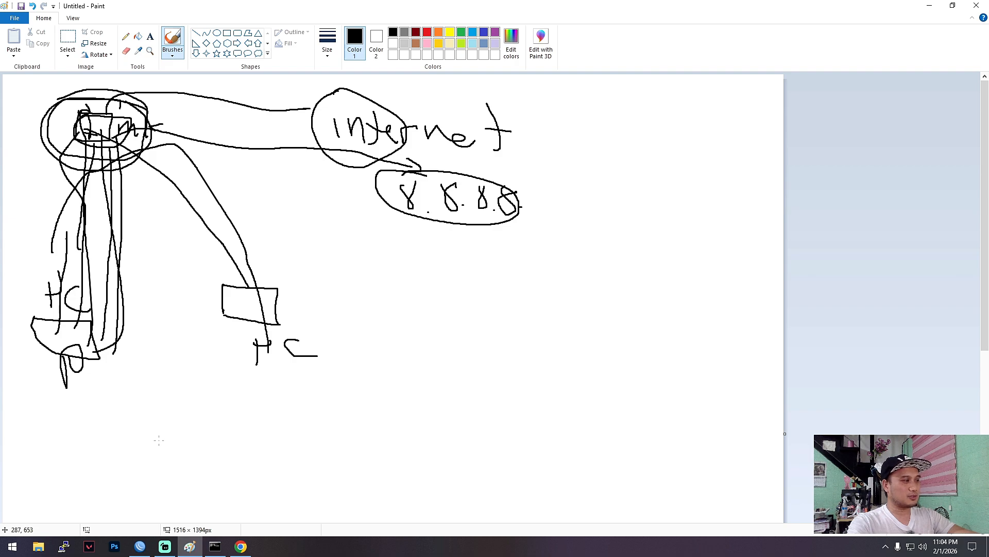
Return to WinBox, reselect the output chain in the unfinished firewall rule, and discard that rule
click(140, 546)
click(425, 165)
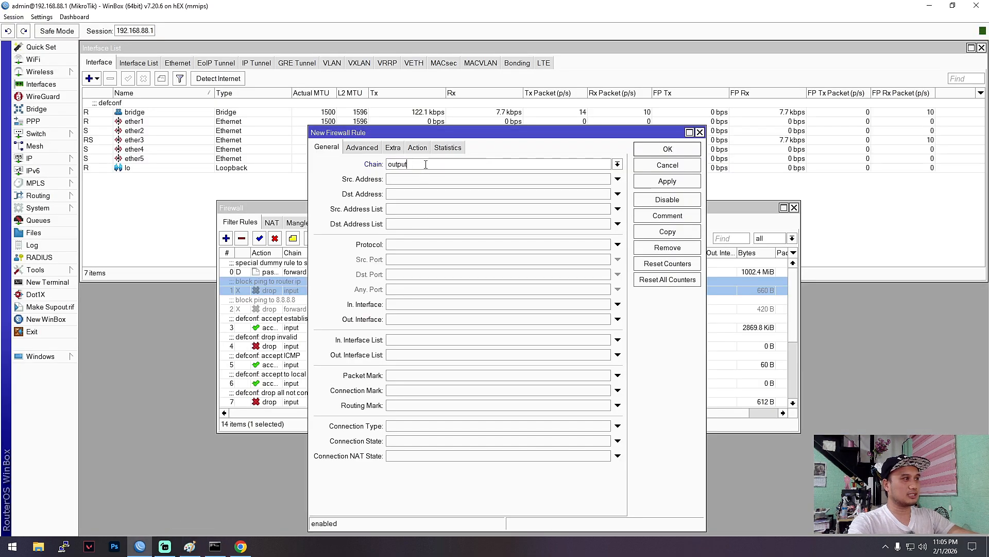
click(618, 164)
click(421, 191)
drag(546, 140, 581, 146)
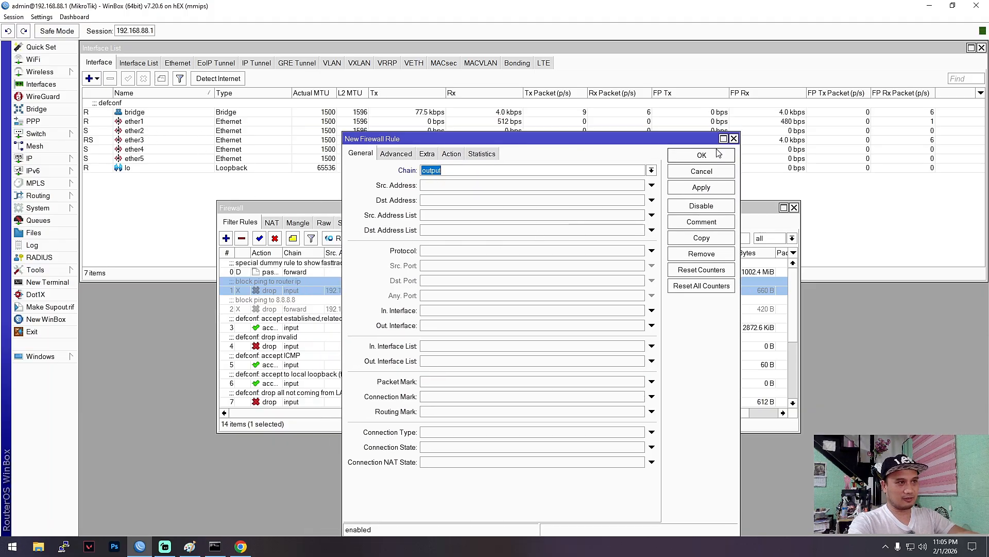
click(735, 139)
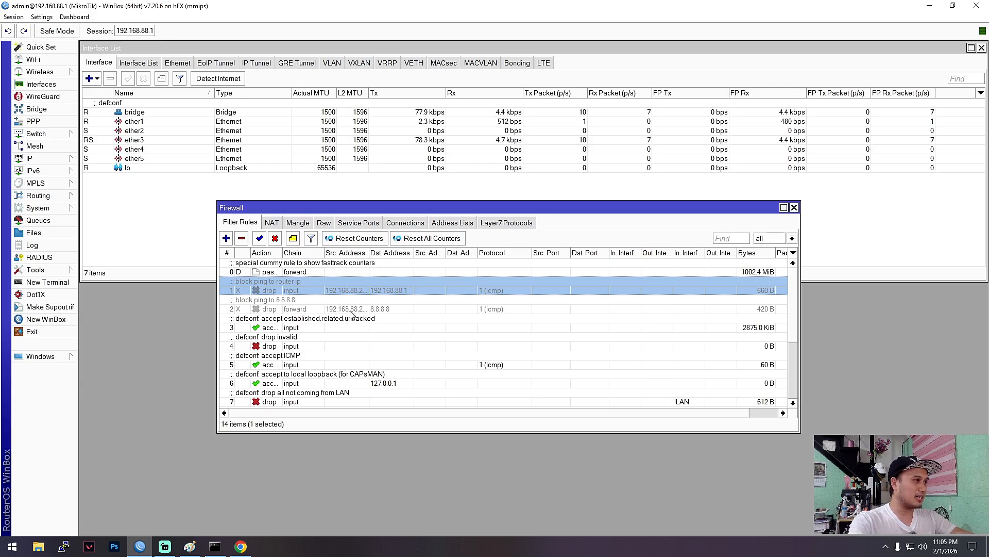
Look through the filter rules and start a new firewall rule with its chain set to output
scroll(381, 312, down, 2)
scroll(400, 383, up, 1)
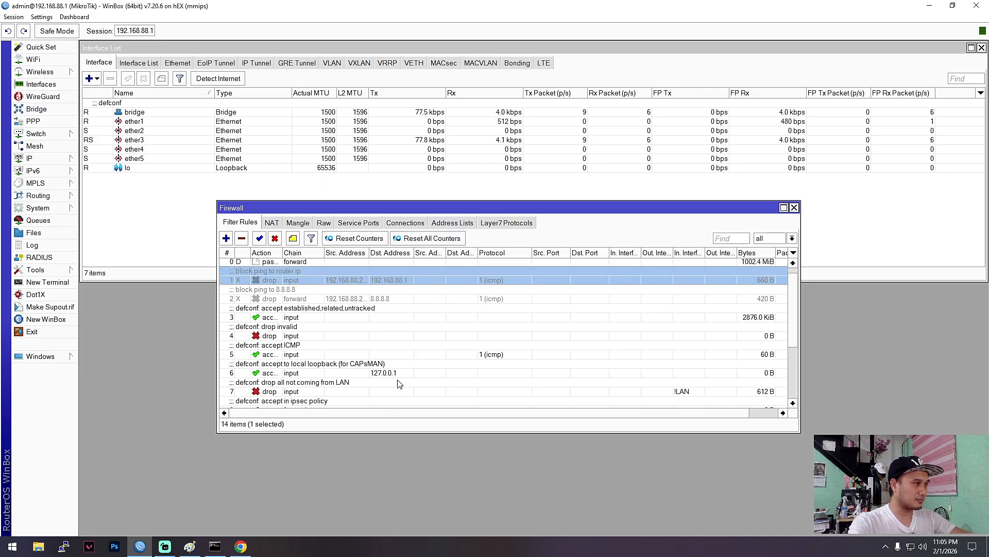
scroll(400, 389, up, 1)
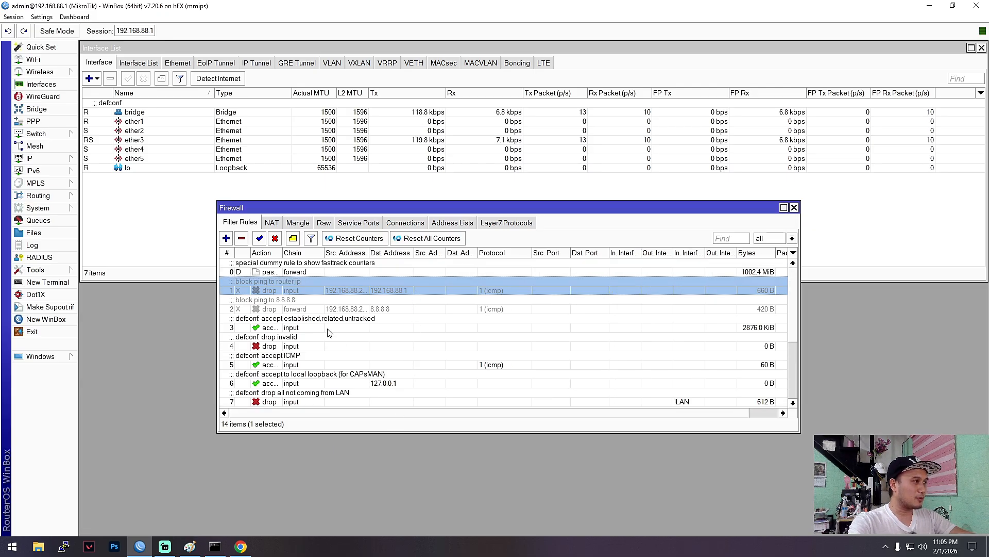
click(226, 238)
drag(484, 144, 304, 136)
click(471, 160)
click(252, 188)
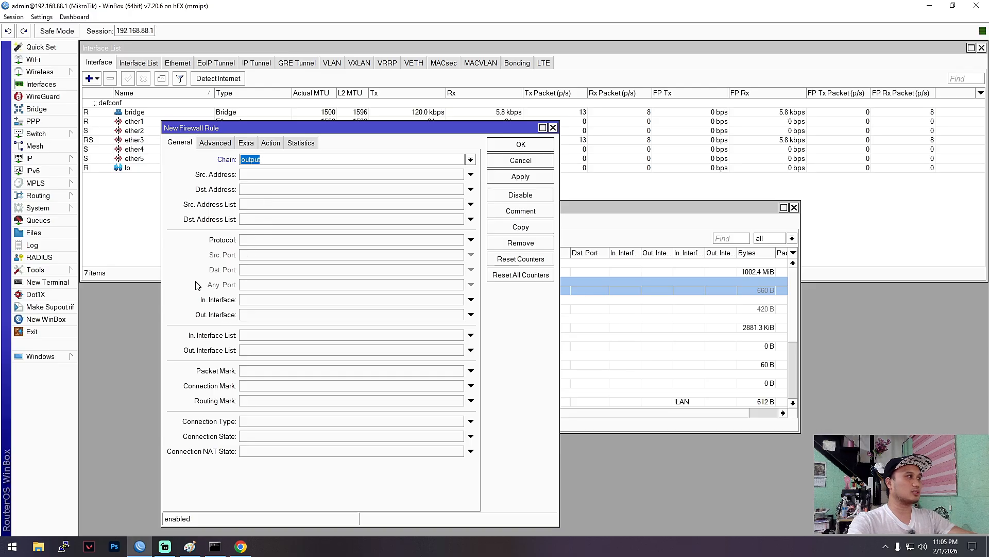
Leave the new rule's source address empty and set its destination address to 8.8.8.8 and protocol to icmp
click(297, 175)
click(298, 176)
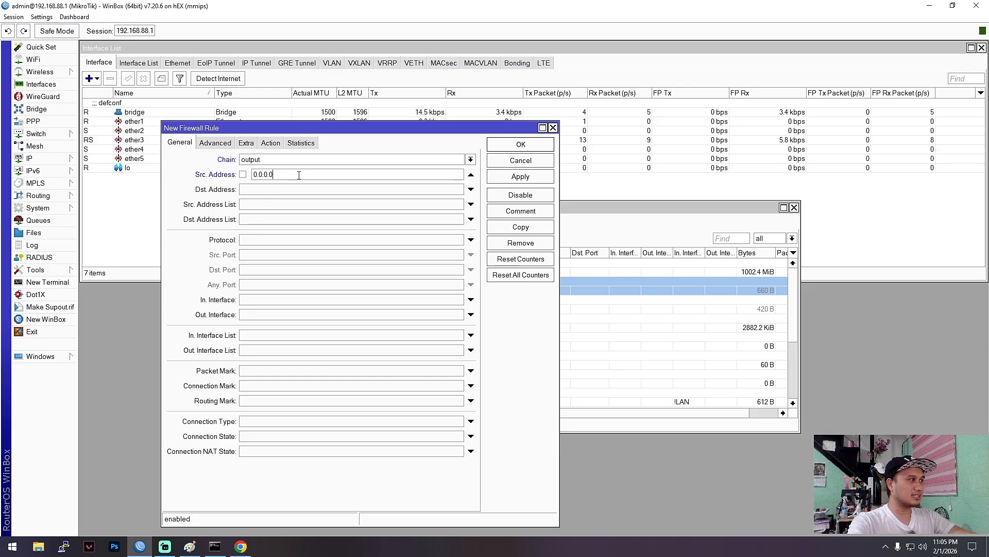
click(471, 174)
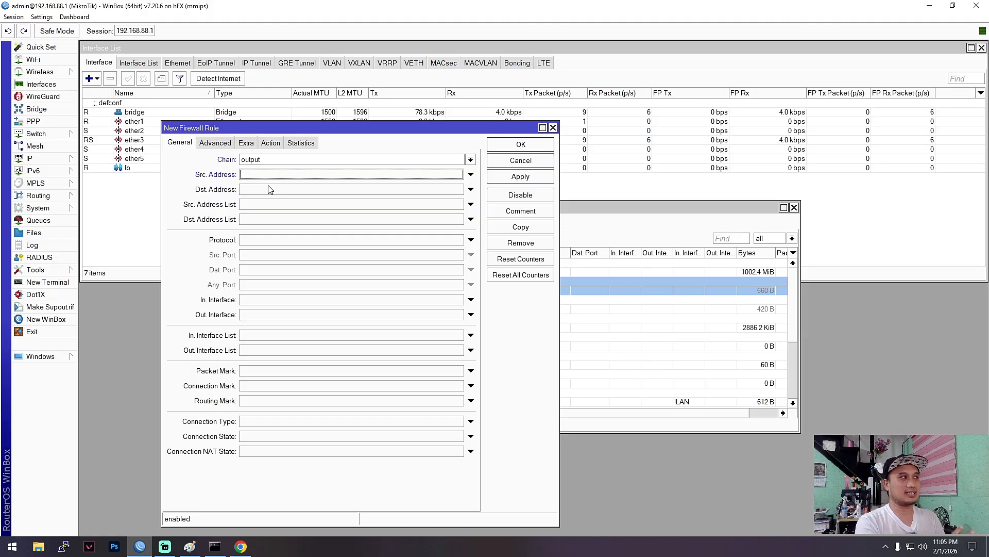
click(315, 193)
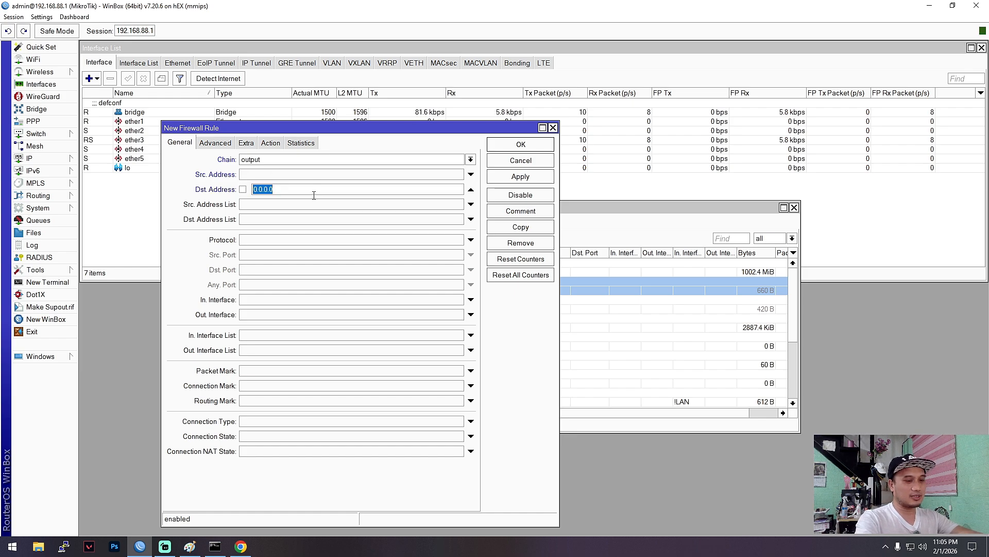
text(8.8.8.8)
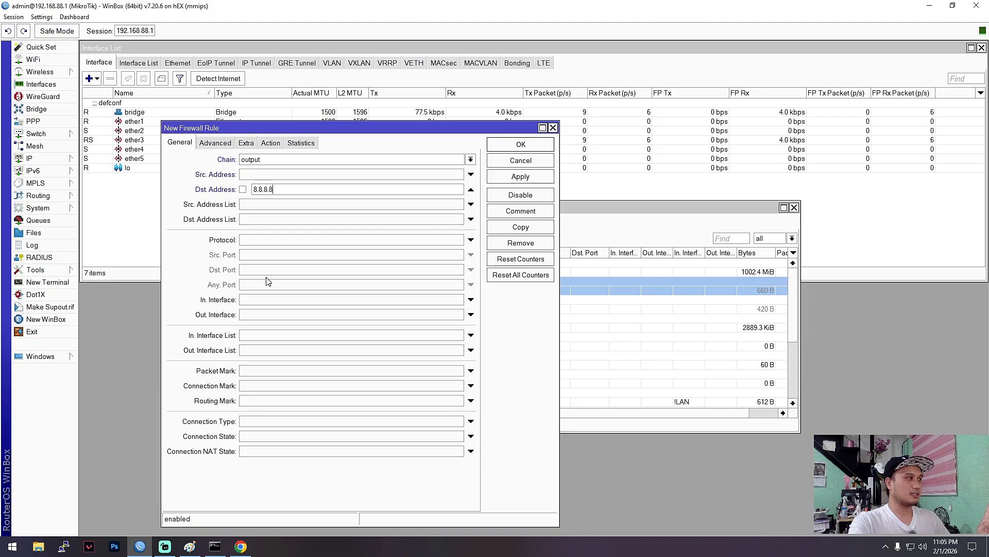
click(471, 240)
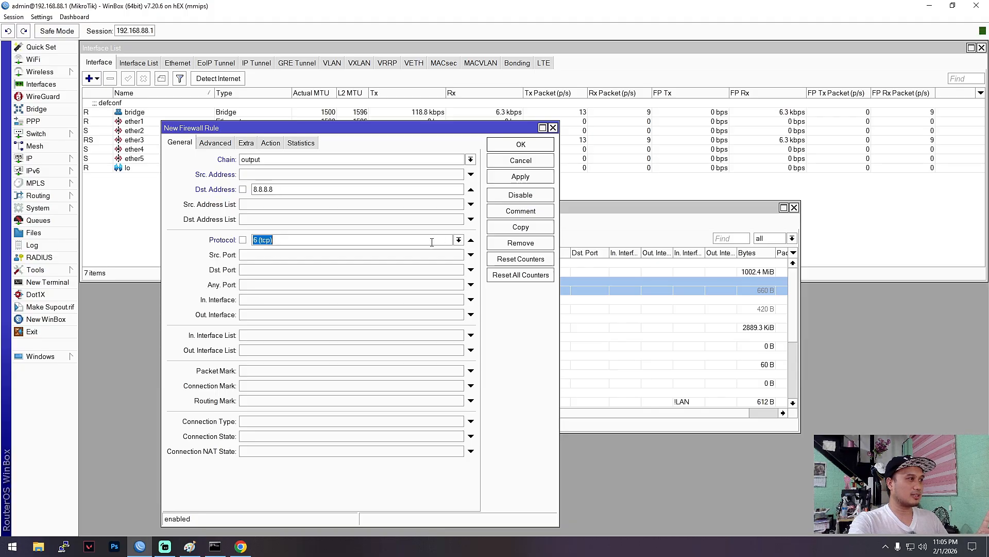
click(458, 240)
click(261, 251)
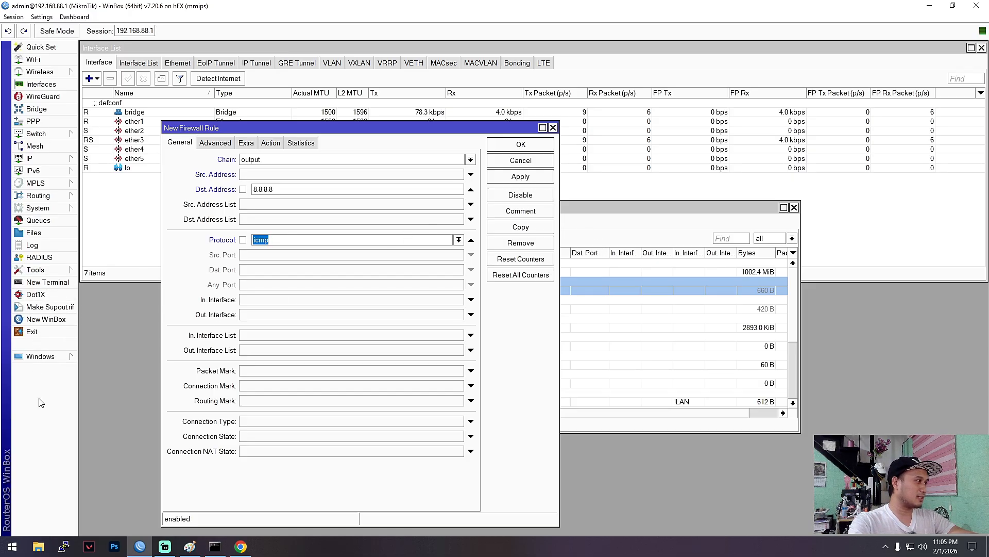
Open a router terminal, start a ping to 8.8.8.8, and arrange the enlarged terminal and the new rule window side by side
click(46, 282)
drag(604, 235, 688, 173)
text(p)
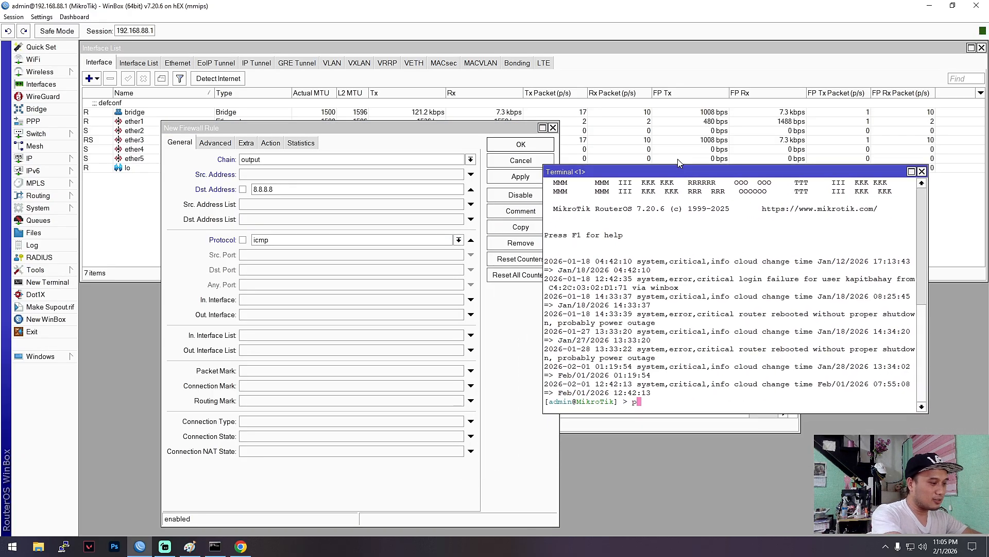
text(ing 8.8.8.8)
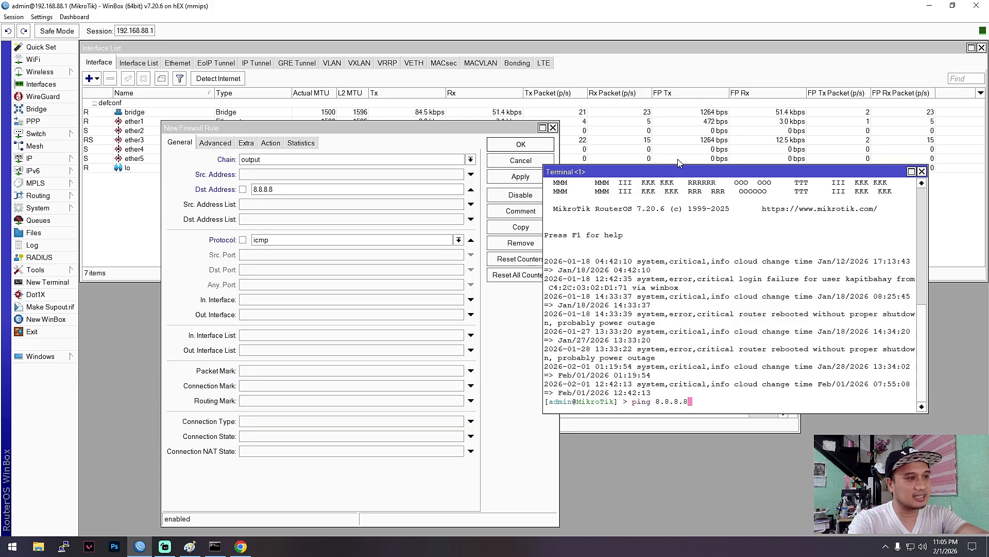
key(Return)
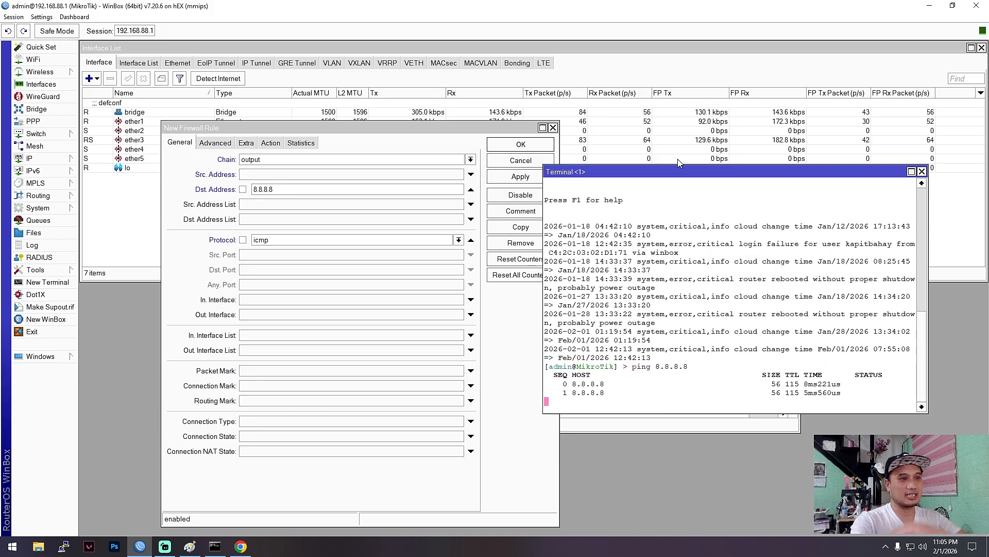
drag(543, 412, 502, 458)
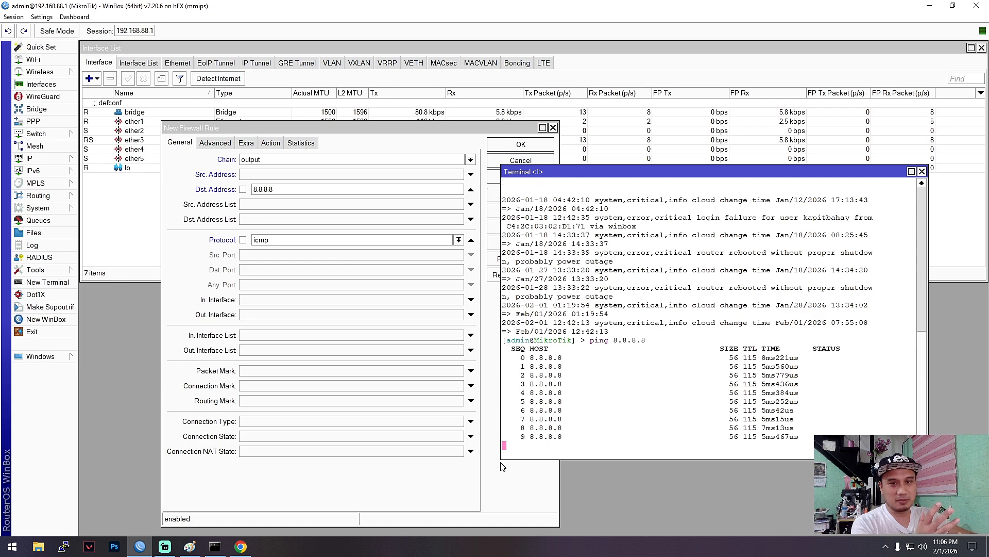
drag(405, 134, 410, 109)
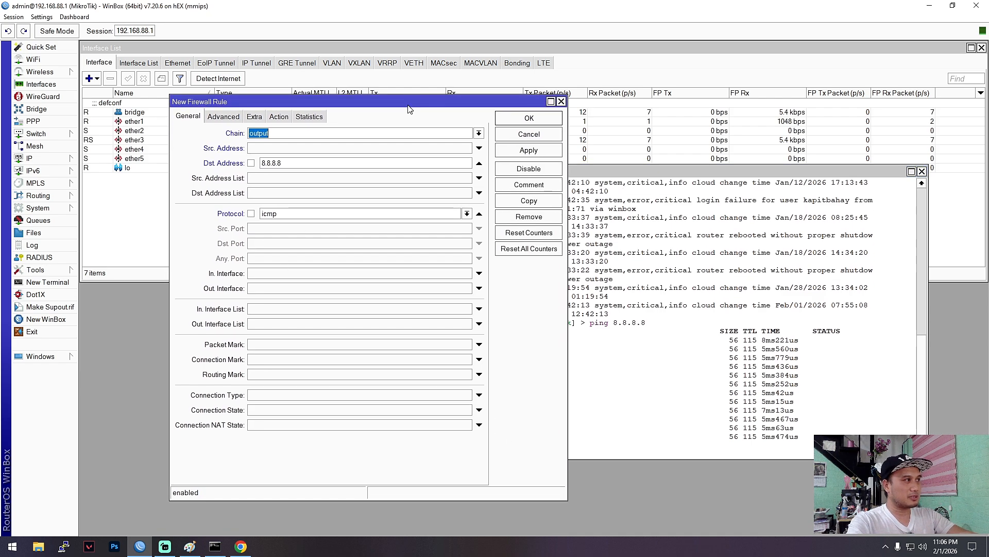
drag(325, 102, 337, 93)
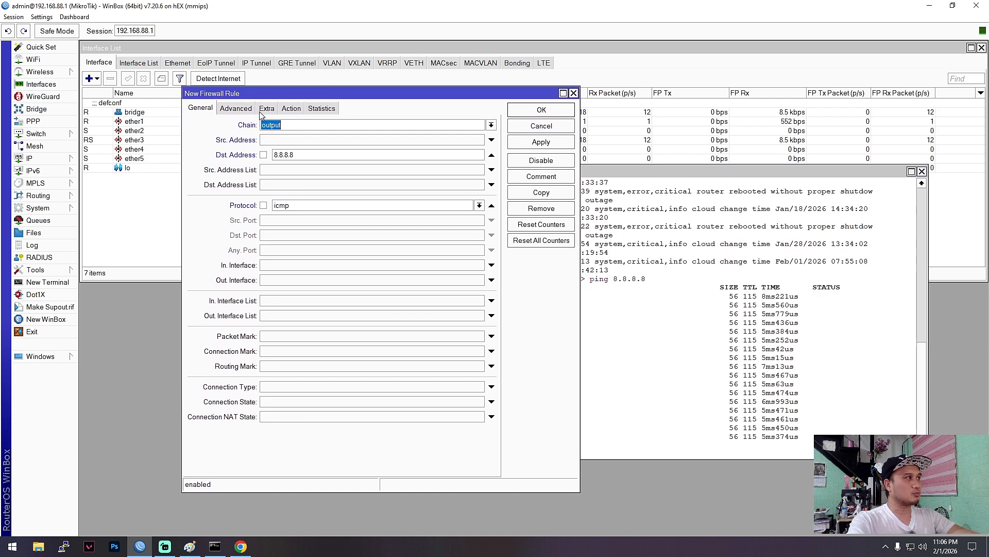
Apply the new output rule and arrange its window beside the terminal running the ping
click(544, 146)
drag(401, 95, 315, 91)
drag(657, 175, 675, 128)
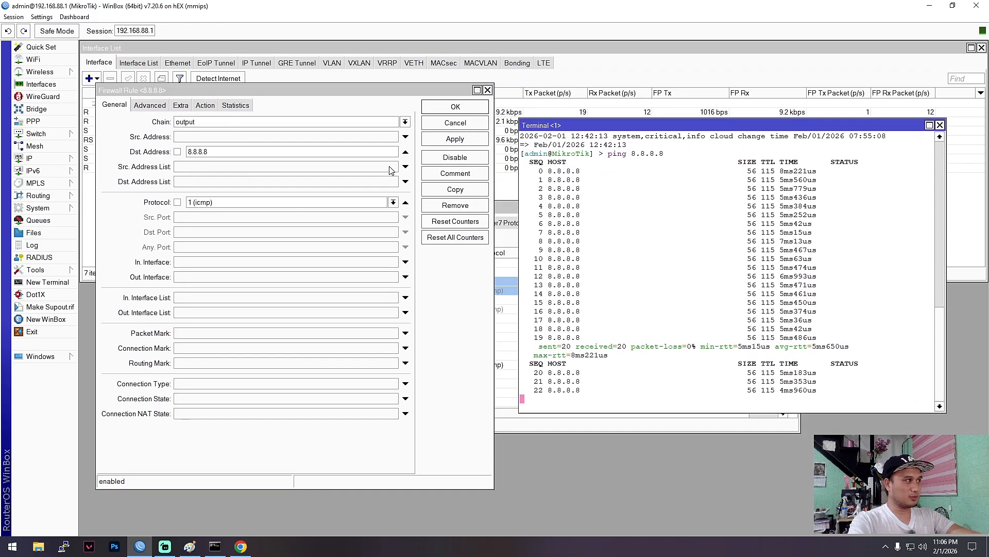
Set the output rule's action to drop, recheck its general settings, and save the rule
click(205, 105)
click(184, 122)
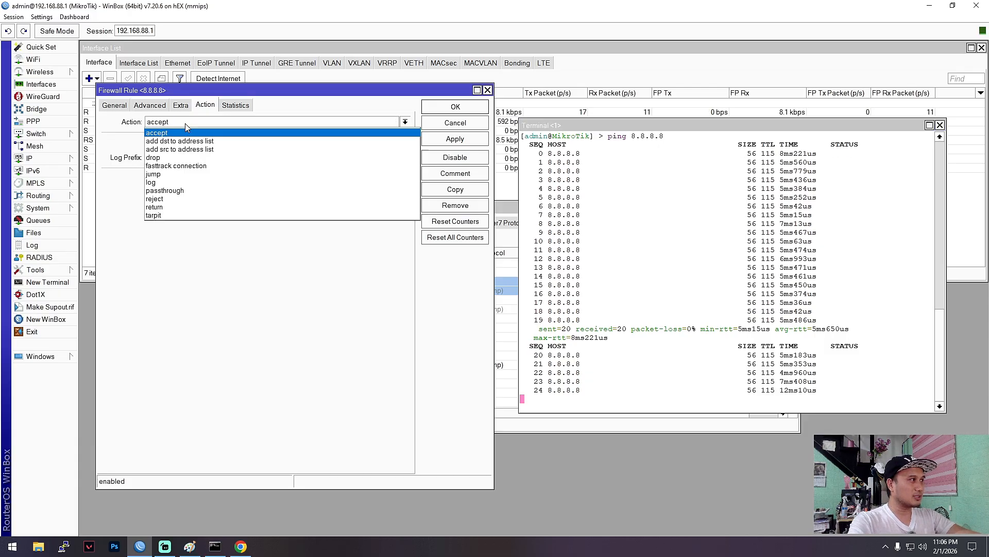
click(159, 157)
click(152, 123)
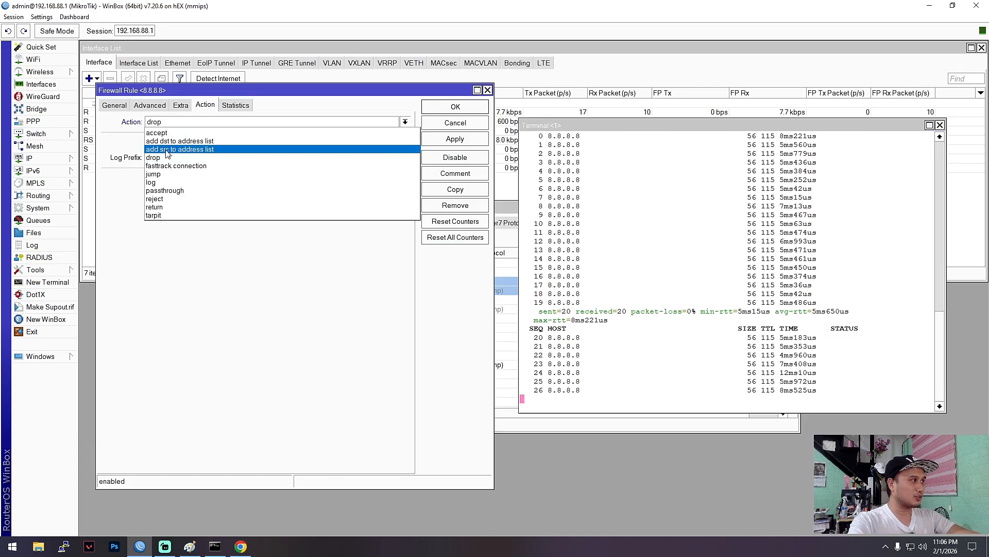
click(151, 125)
click(114, 105)
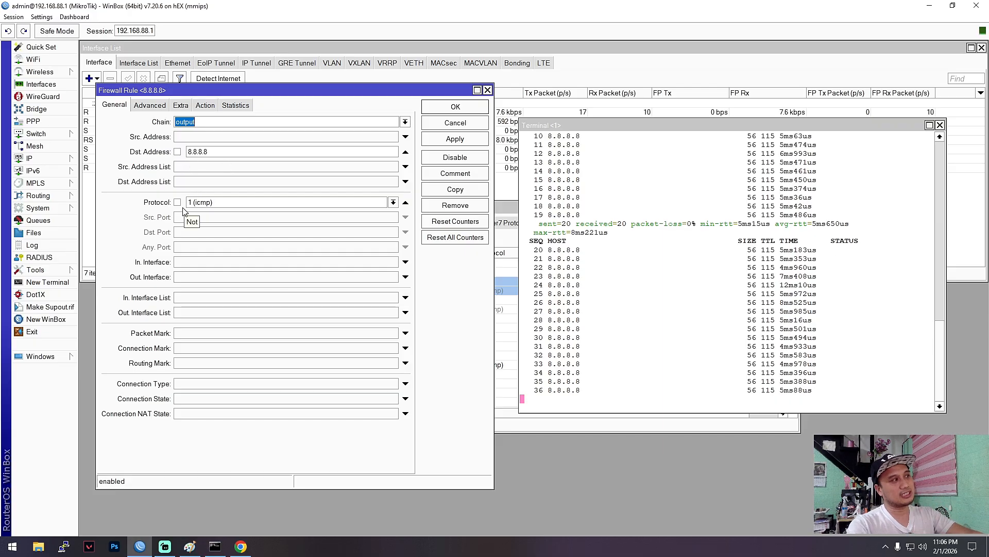
click(205, 105)
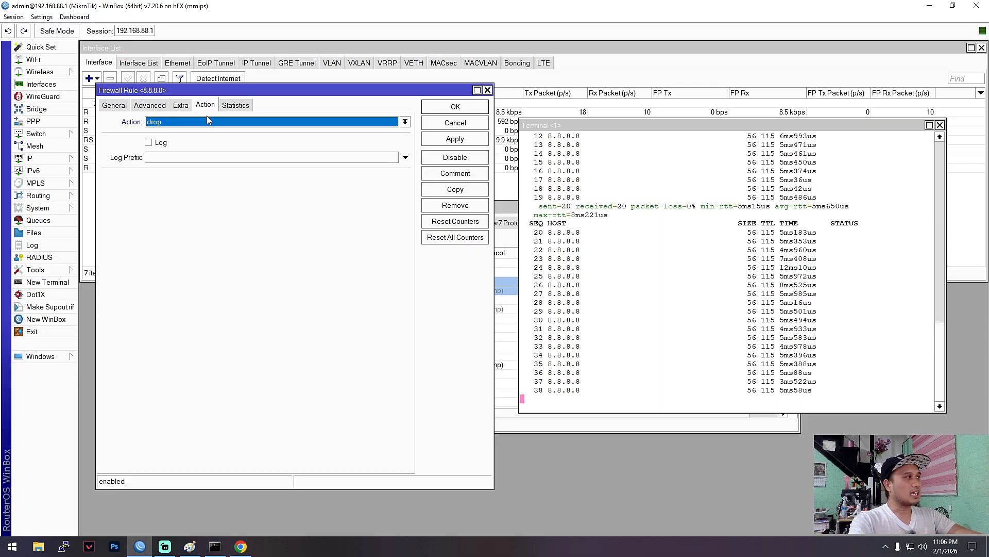
click(455, 107)
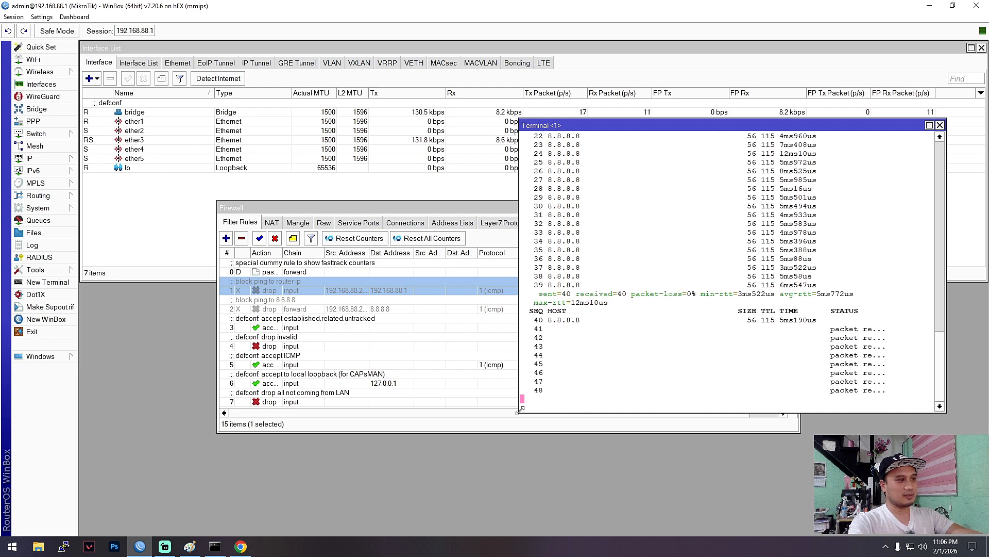
Widen the terminal, bring the Firewall window forward, and move the new output drop rule directly above the "block ping to router ip" rule
drag(520, 409, 360, 402)
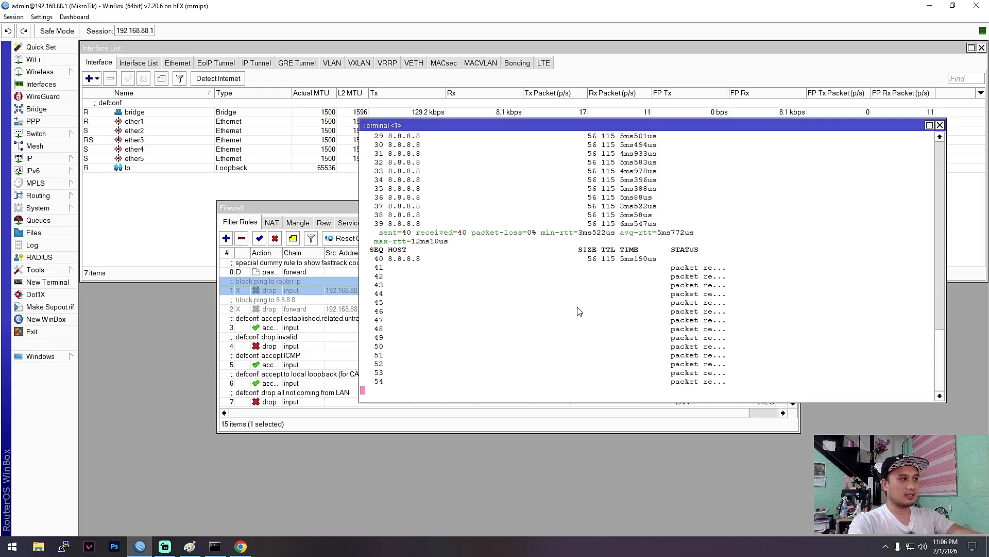
drag(464, 127, 534, 126)
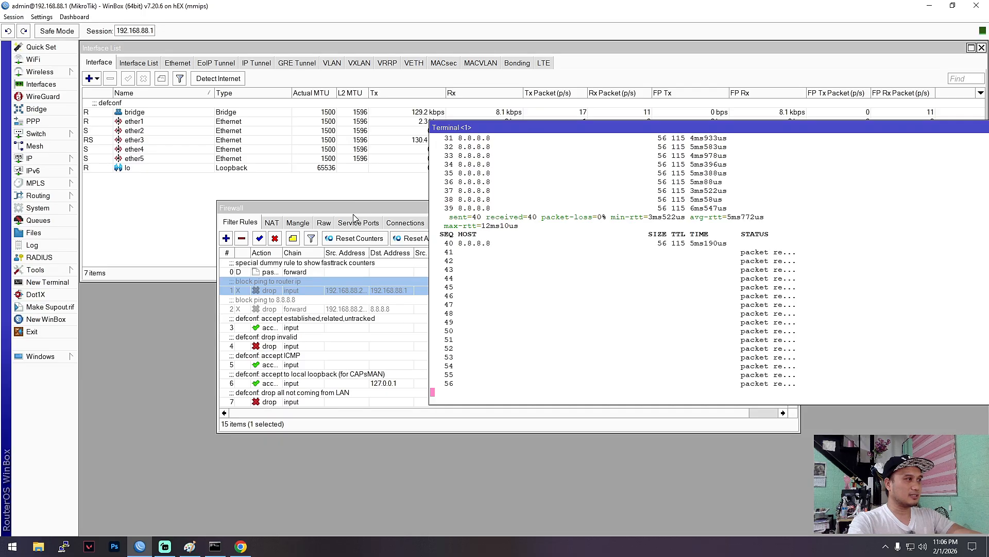
drag(350, 208, 312, 200)
scroll(319, 252, down, 5)
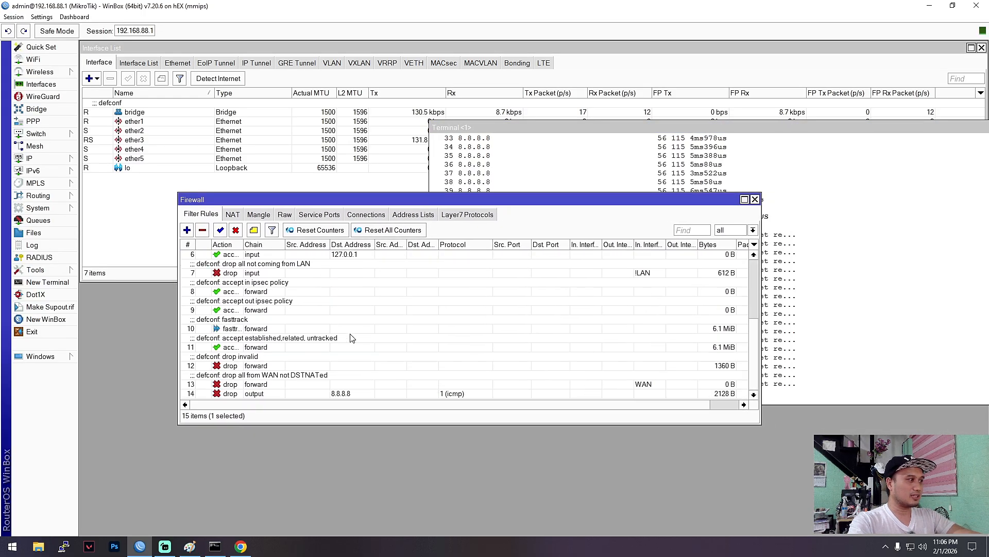
click(281, 393)
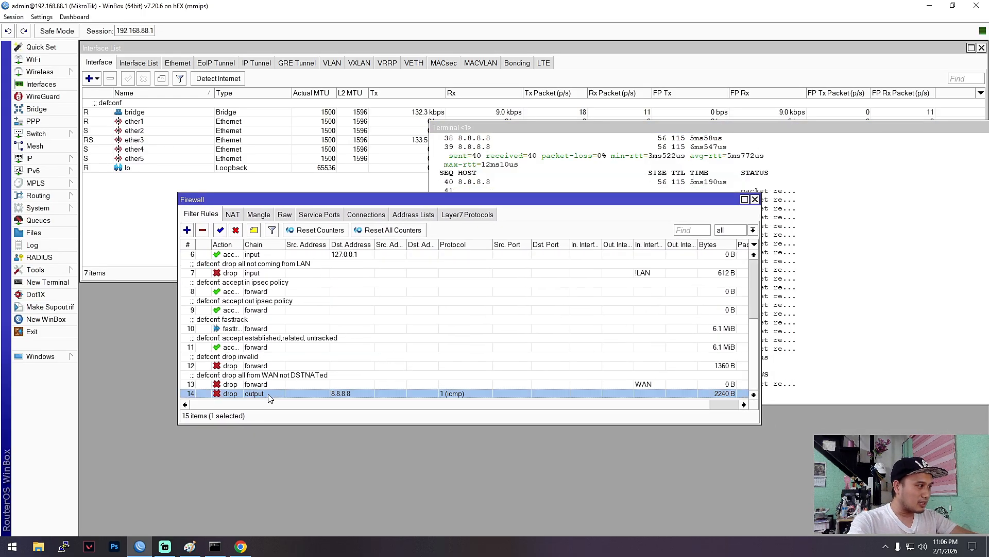
drag(271, 390, 273, 267)
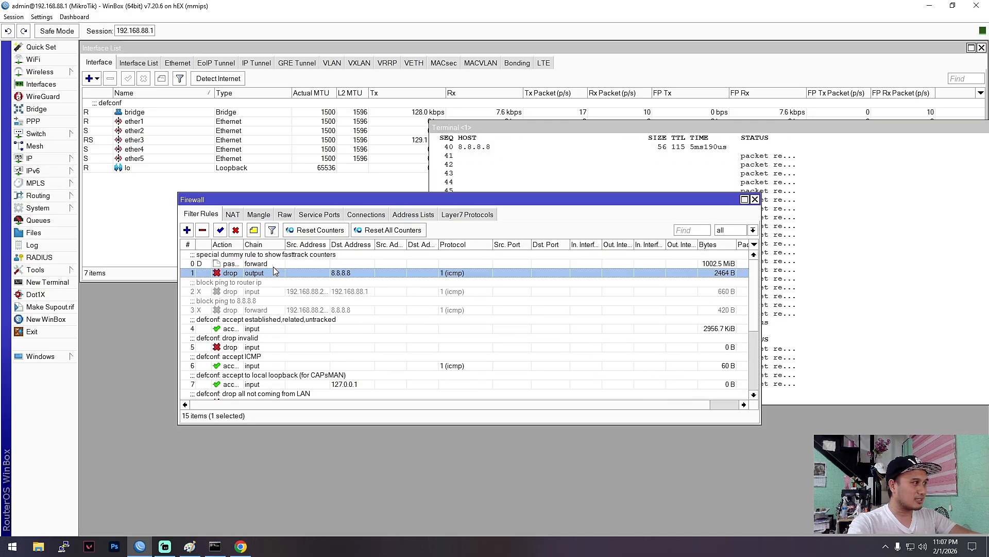
Arrange the Firewall and terminal windows so both stay in view, and disable the output drop rule for 8.8.8.8
drag(612, 201, 525, 234)
drag(666, 126, 667, 124)
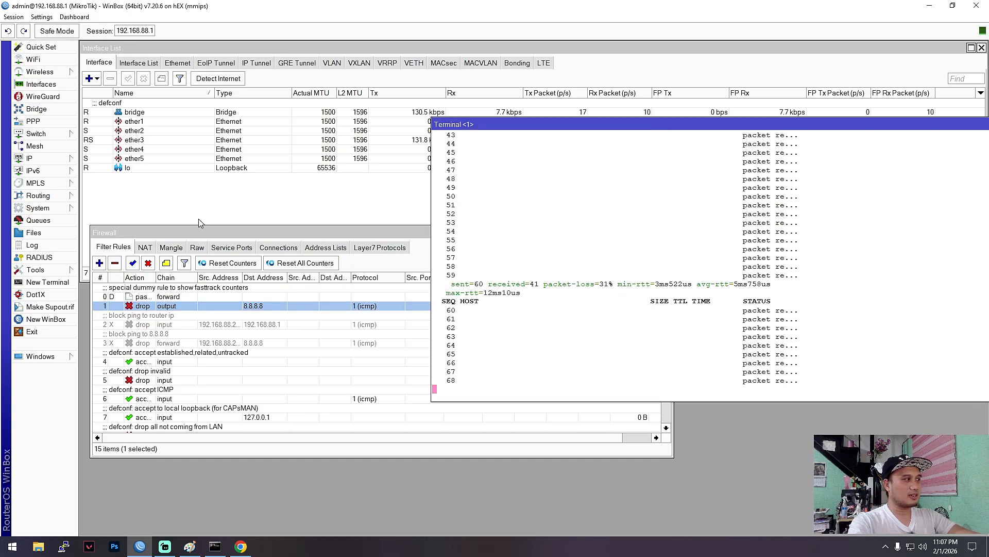
click(135, 267)
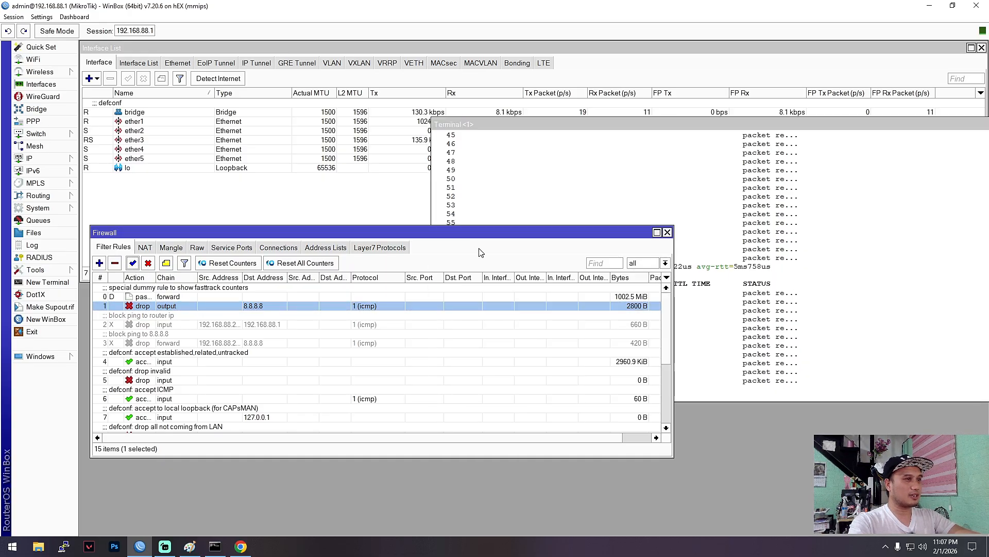
drag(723, 125, 784, 60)
drag(420, 236, 412, 295)
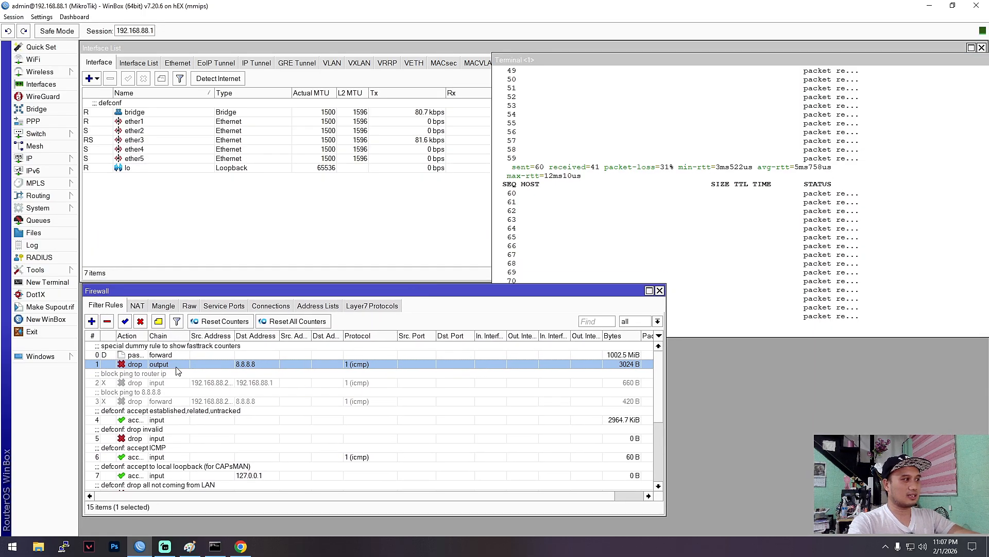
click(139, 322)
drag(530, 295, 534, 282)
drag(670, 270, 625, 341)
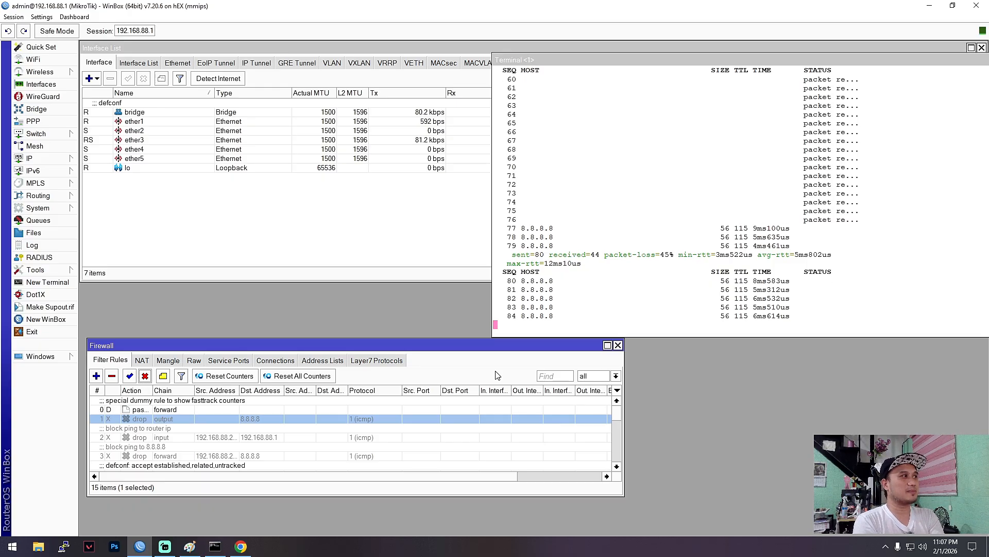
Open the disabled output rule, review its action, chain, destination address and protocol, and close it
double_click(154, 418)
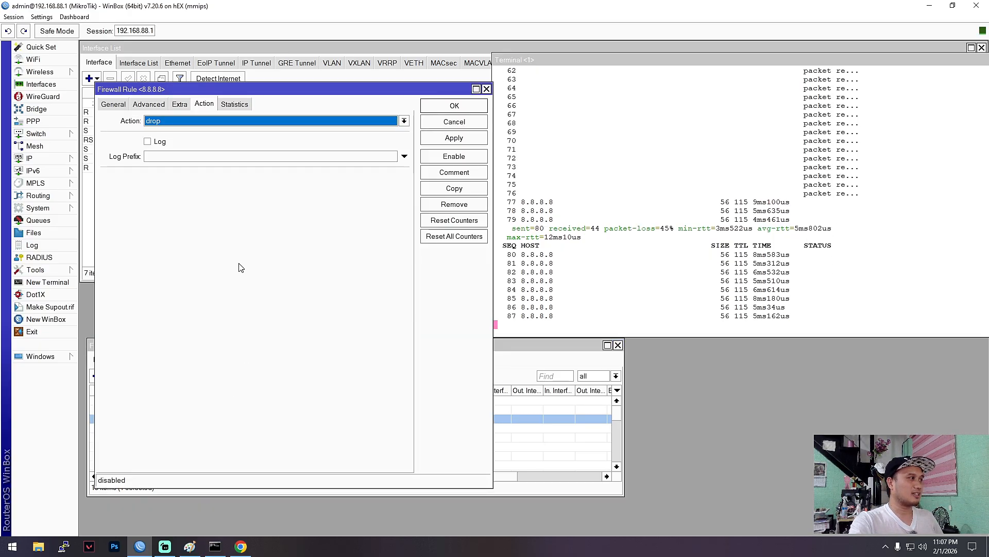
click(121, 102)
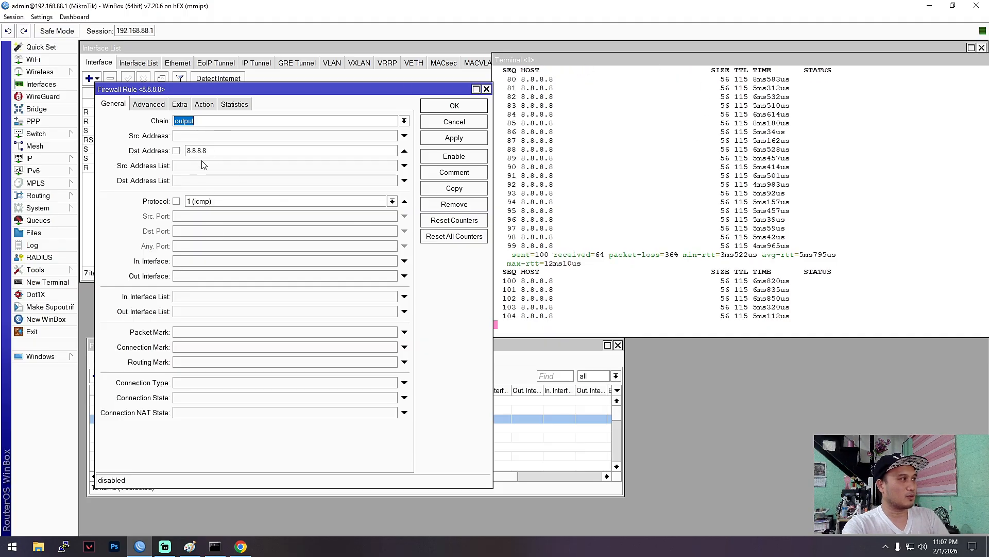
click(454, 106)
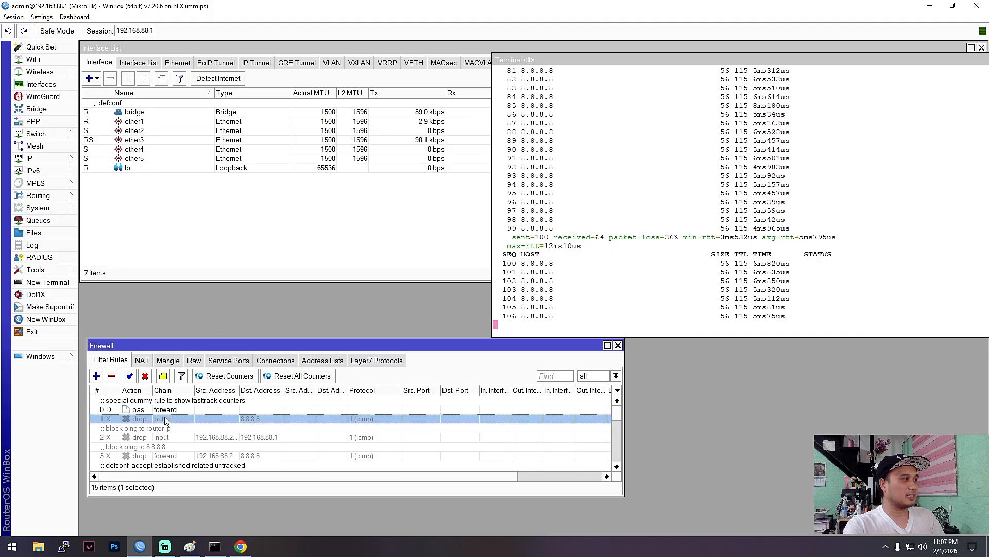
Enable and disable the output drop rule twice to compare the router's ping replies from 8.8.8.8
click(129, 376)
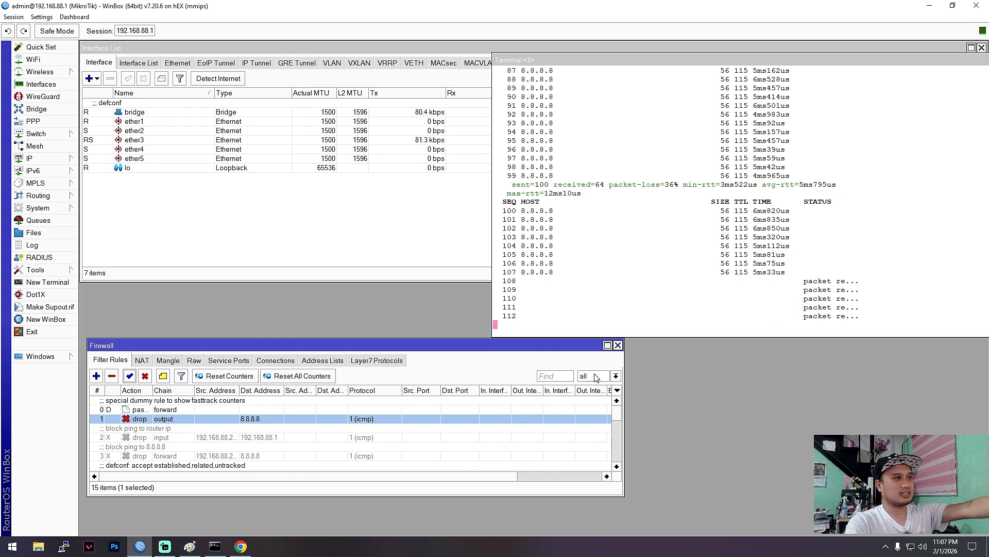
click(145, 376)
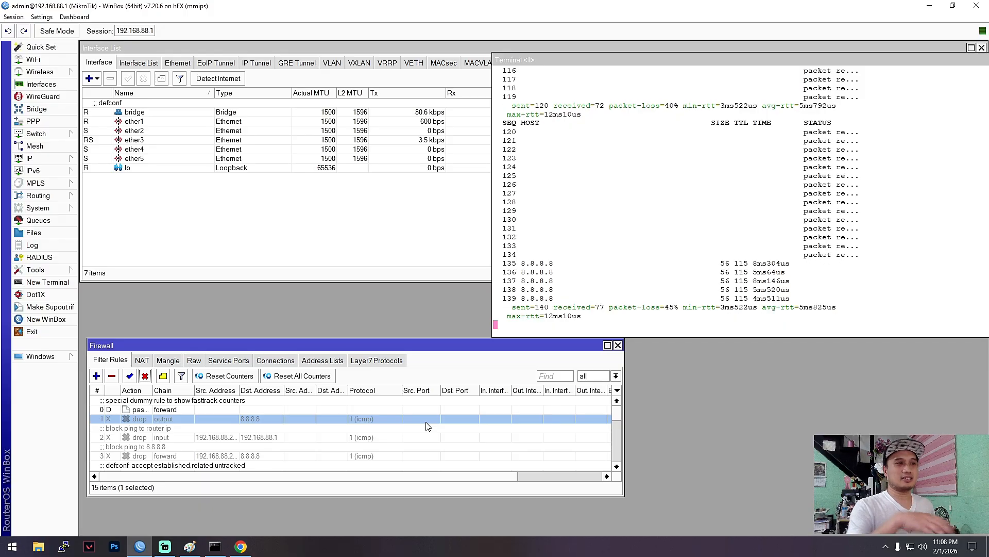
click(129, 375)
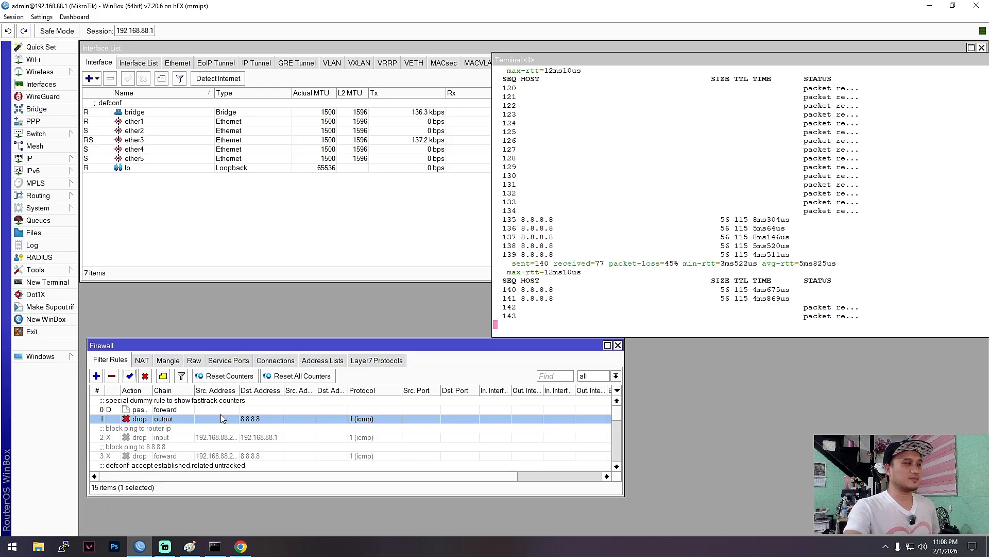
click(145, 375)
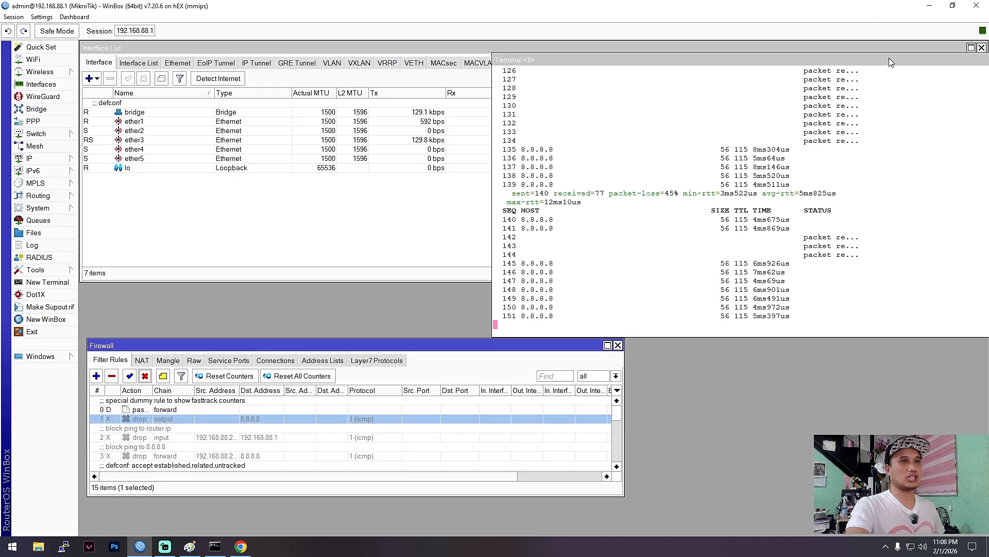
Close the terminal, then enlarge and reposition the Firewall window to show the whole filter rule list
drag(889, 61, 790, 76)
click(973, 75)
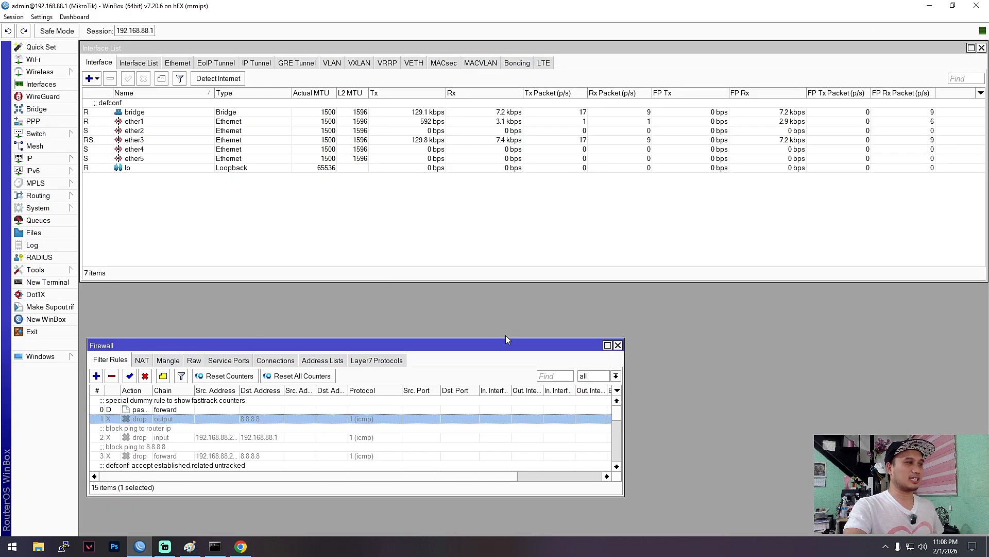
drag(507, 338, 562, 109)
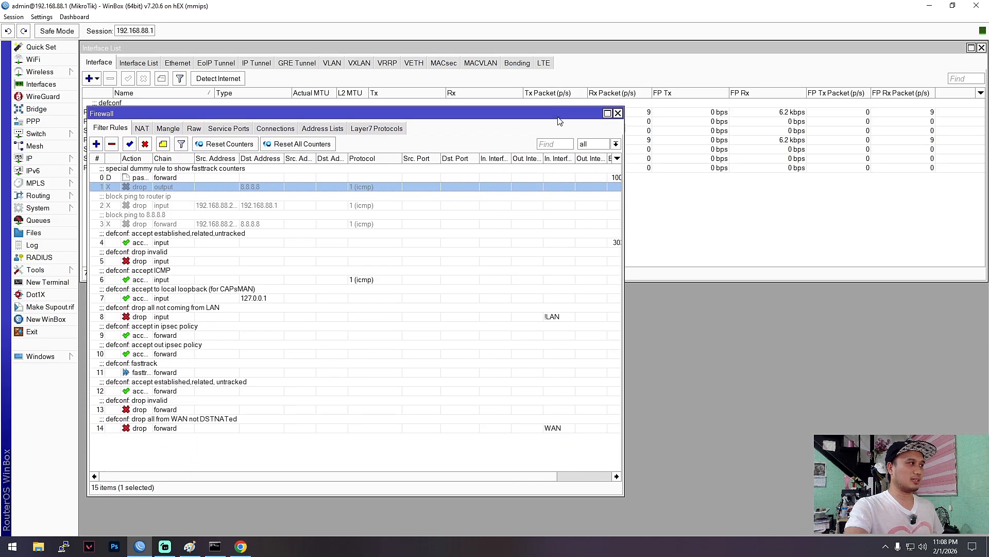
drag(148, 113, 214, 163)
Add another filter rule with its chain set to output and no other conditions, and close the Firewall window
click(162, 194)
drag(301, 89, 498, 204)
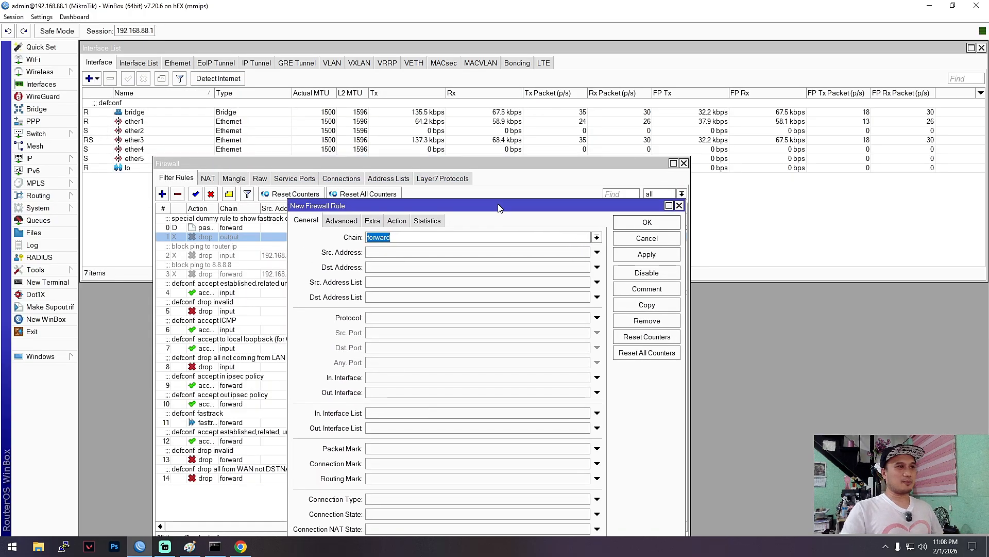
drag(498, 208, 495, 132)
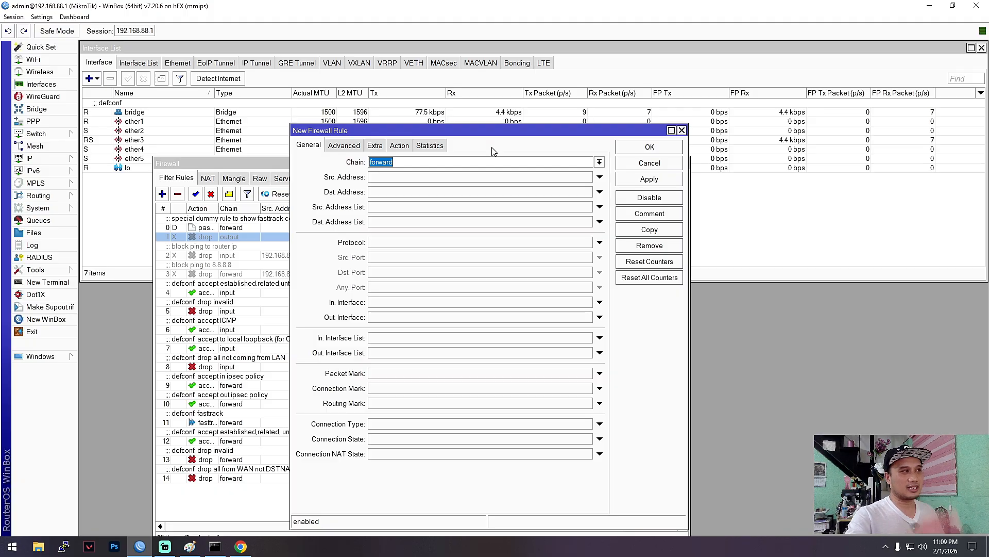
drag(472, 132, 497, 127)
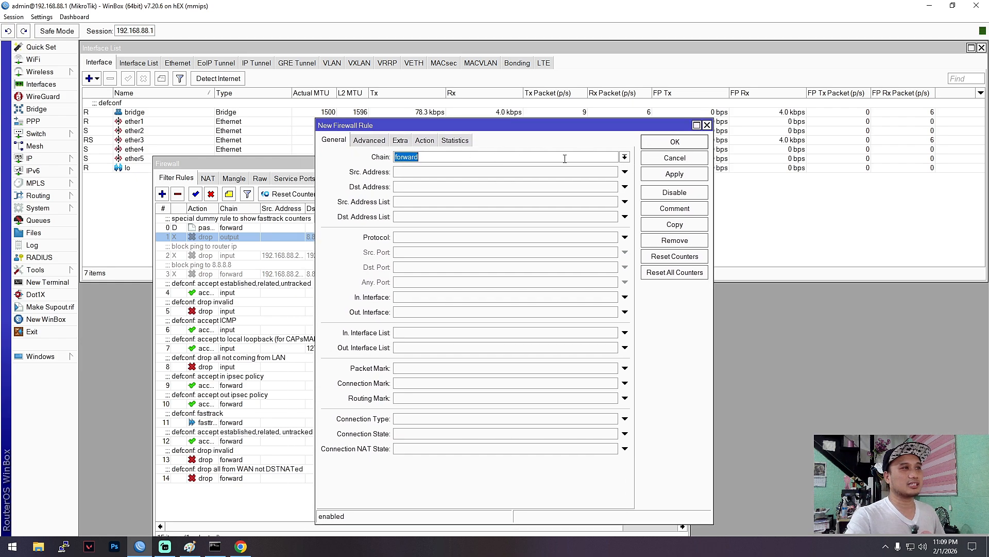
click(625, 157)
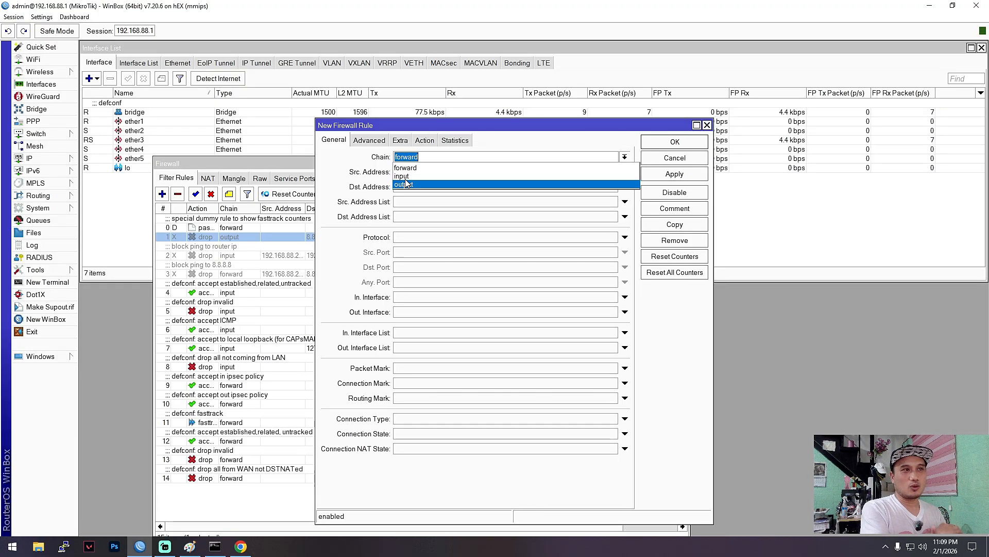
click(452, 185)
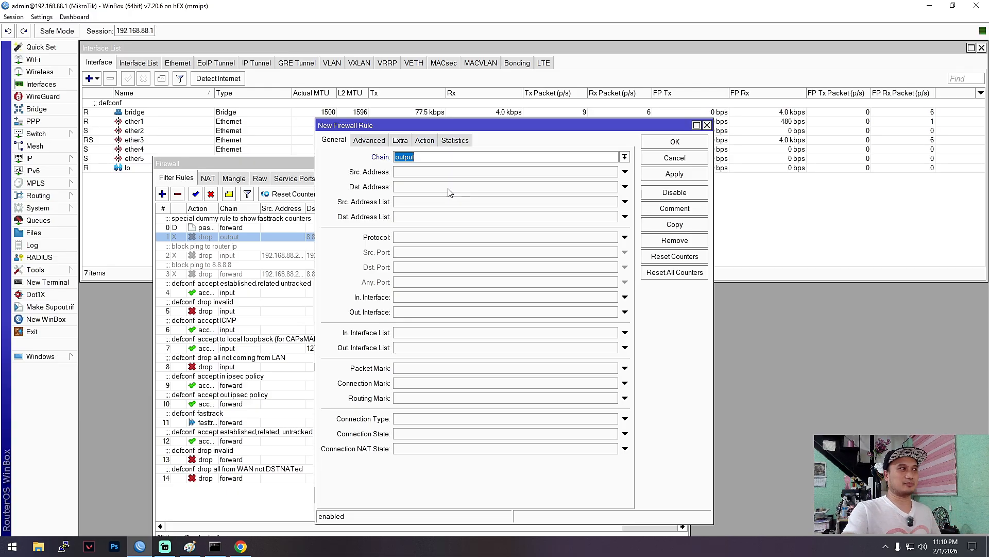
key(Return)
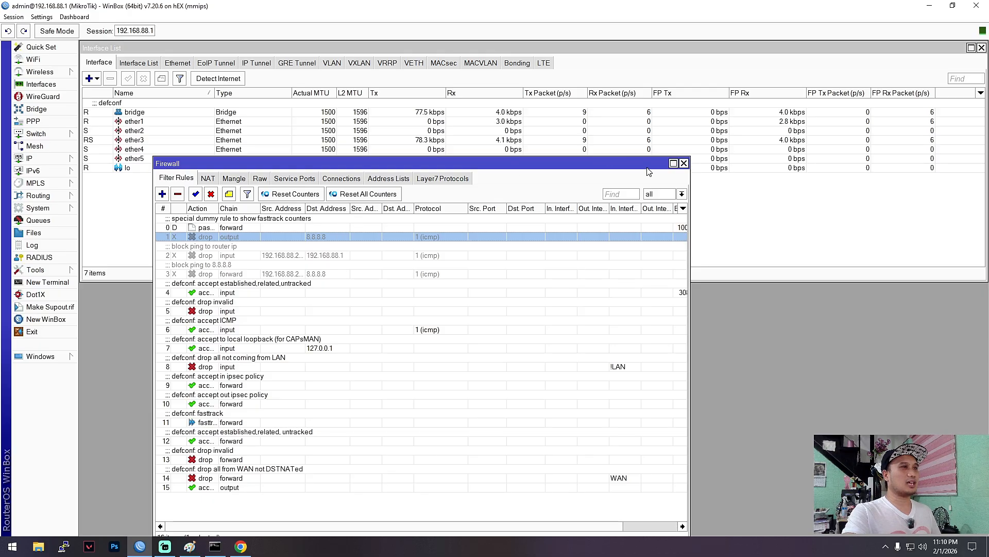
click(684, 163)
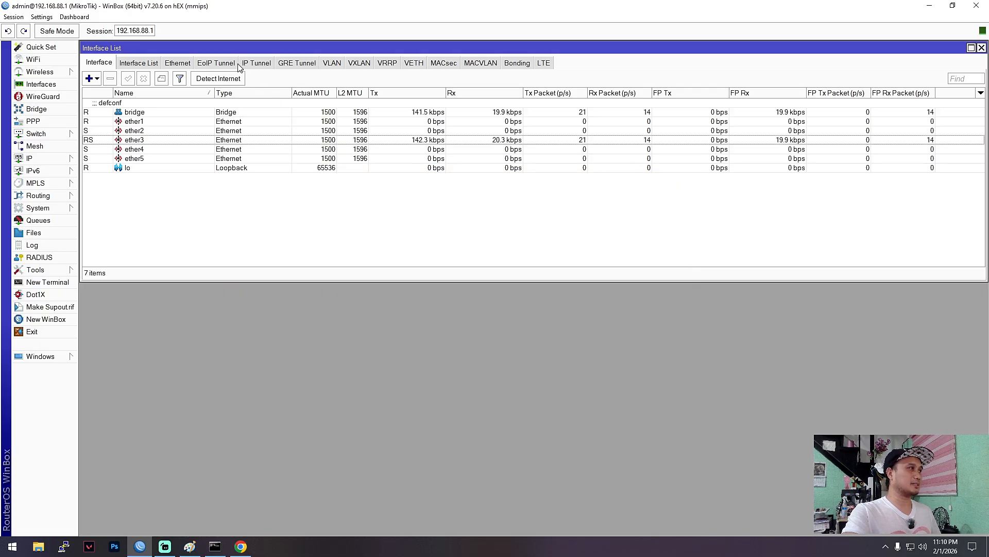
Look through the interface type lists from IP Tunnel to MACVLAN and the available IP features, and close the interface list
click(264, 63)
click(297, 63)
click(332, 63)
click(387, 63)
click(414, 63)
click(443, 63)
click(480, 62)
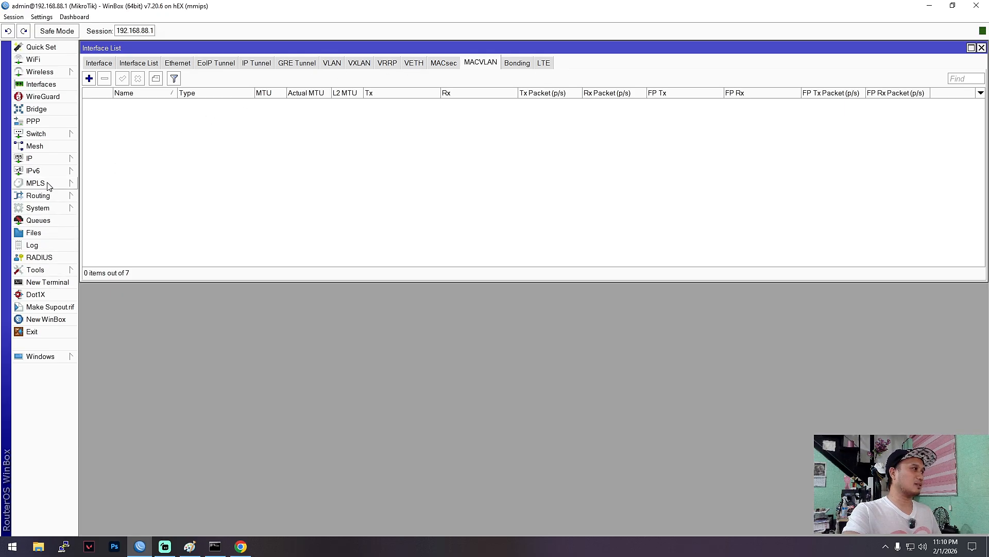
click(43, 159)
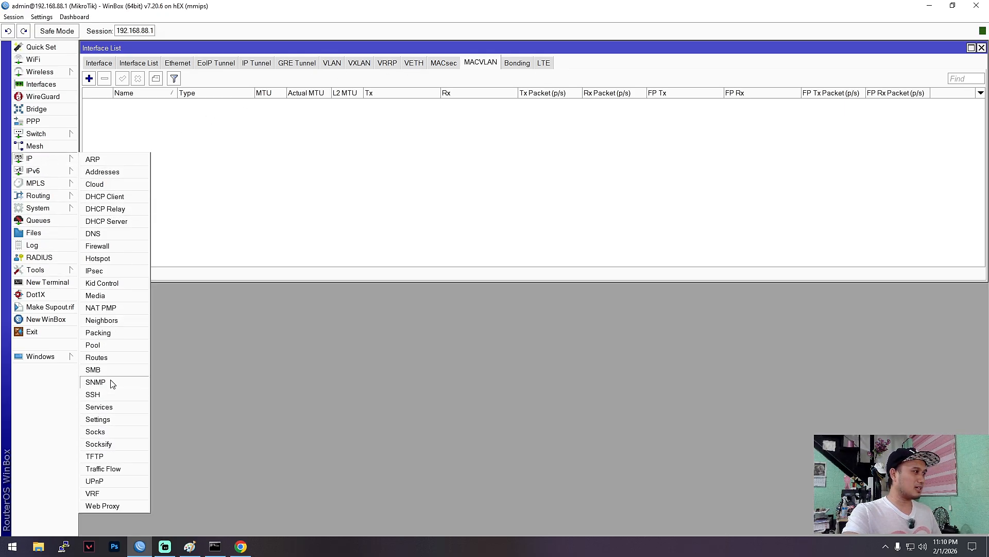
click(335, 209)
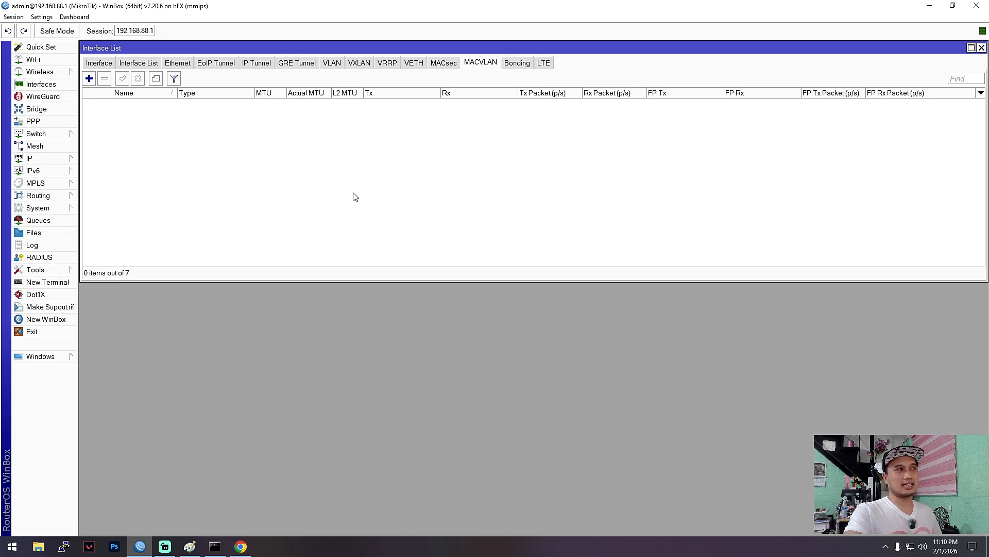
click(981, 47)
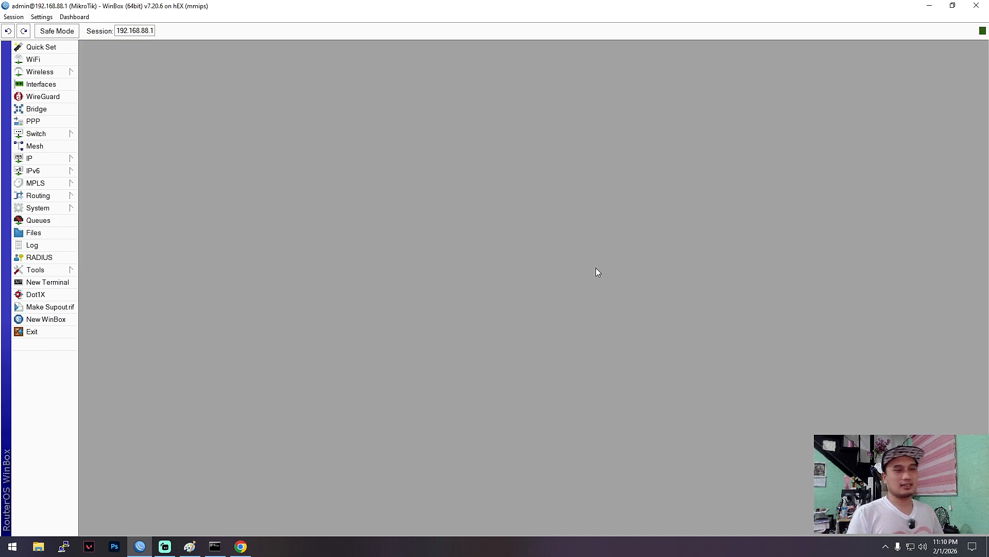